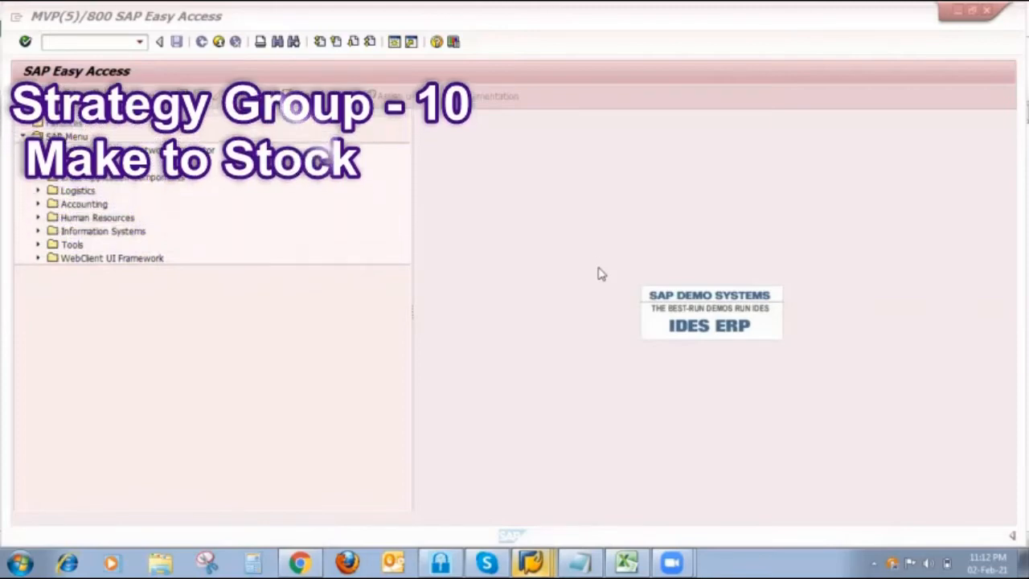
- Switch to the Excel workbook and review the Strategy 10 notes on Make To Stock and the sale order requirement
left_click(629, 560)
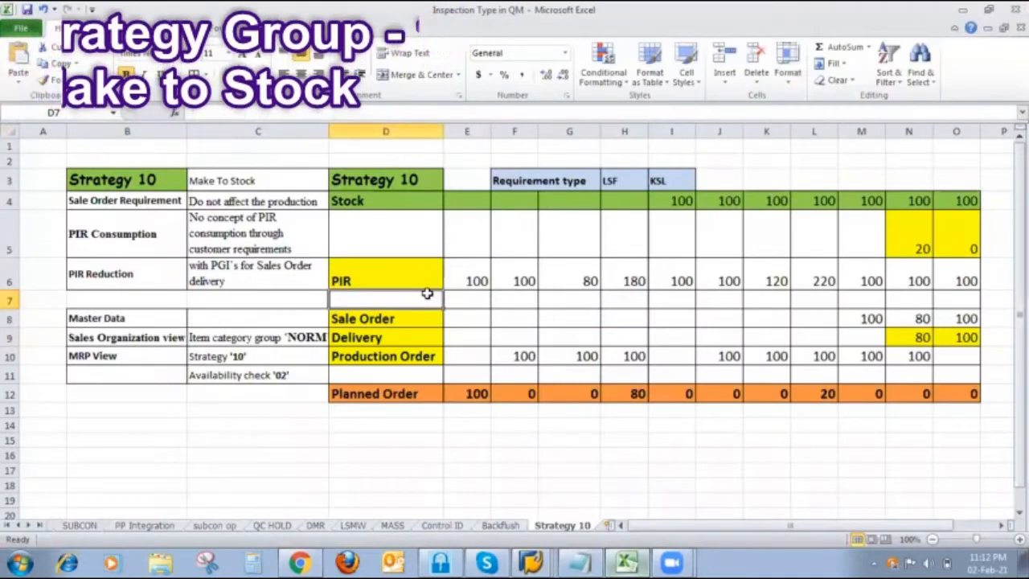
left_click(229, 183)
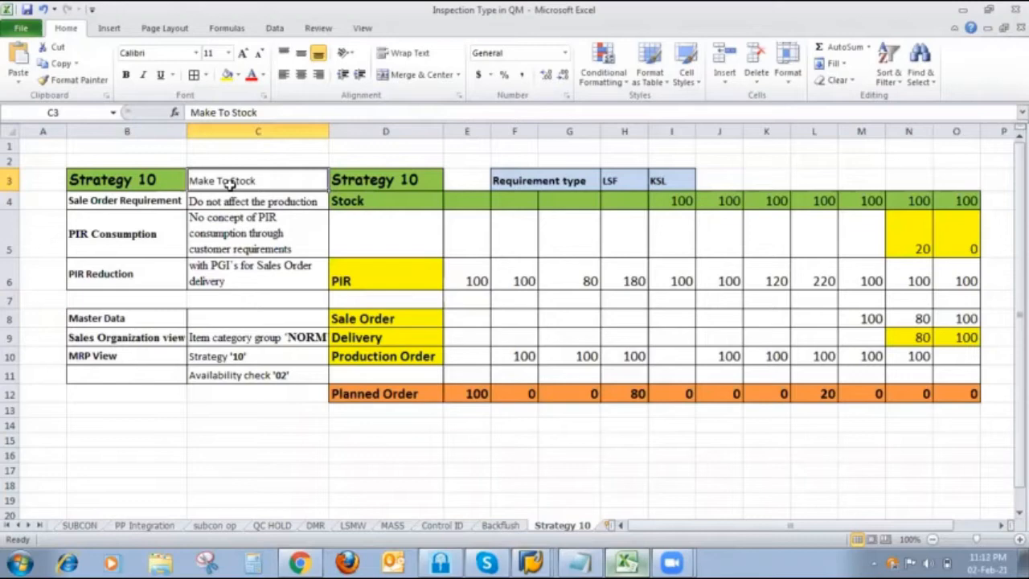
left_click(245, 205)
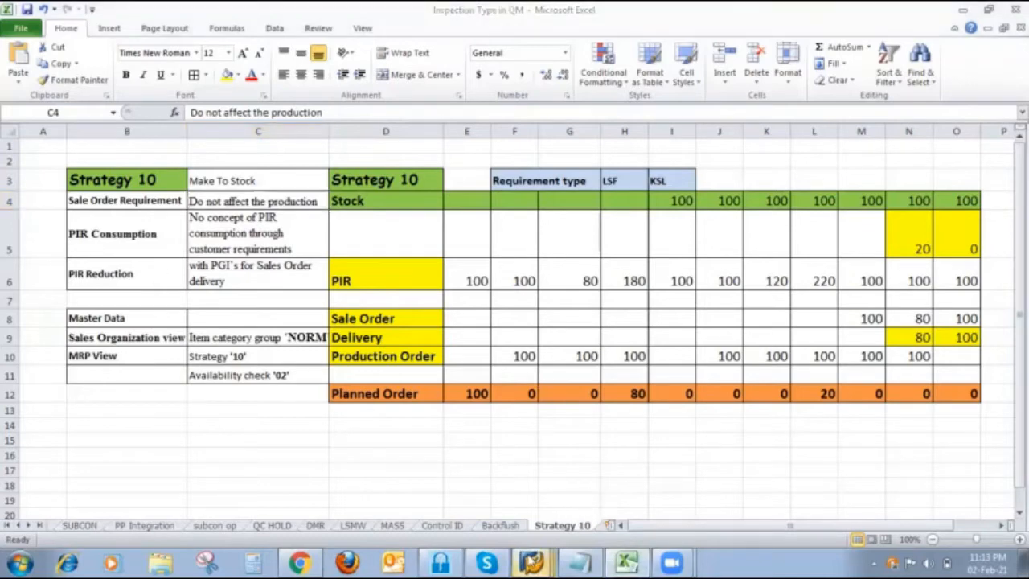
- In SAP, display material FINISH410 with only the Sales Org. Data 2 and MRP 3 views, for plant 1000 and sales organization 1000
mouse_move(531, 561)
left_click(574, 520)
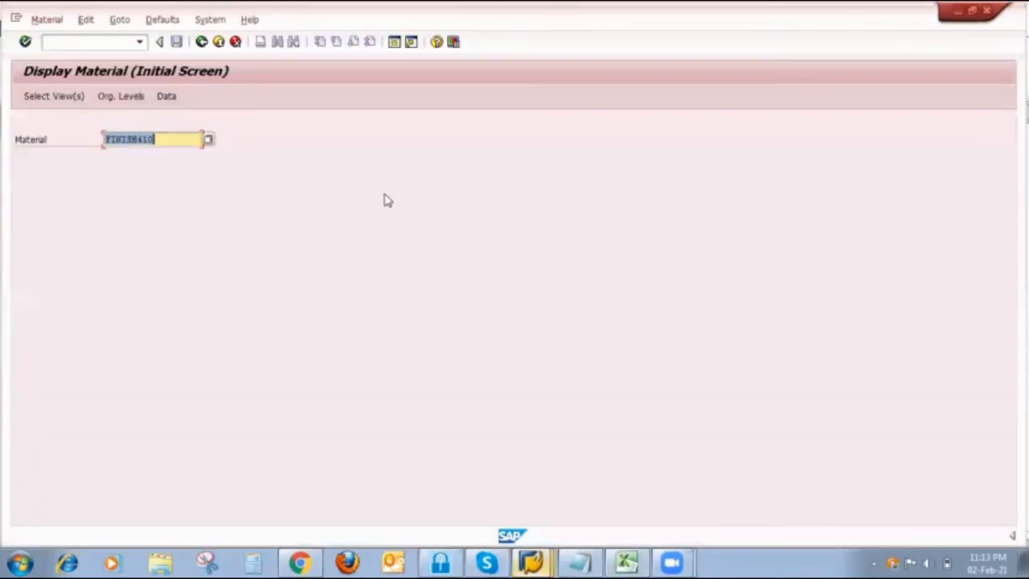
key("Return")
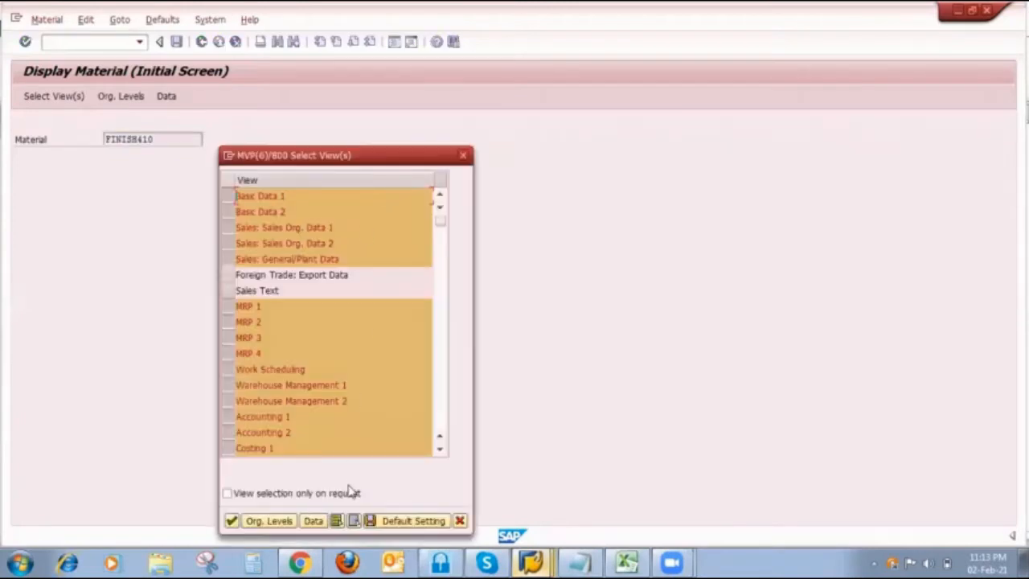
left_click(353, 520)
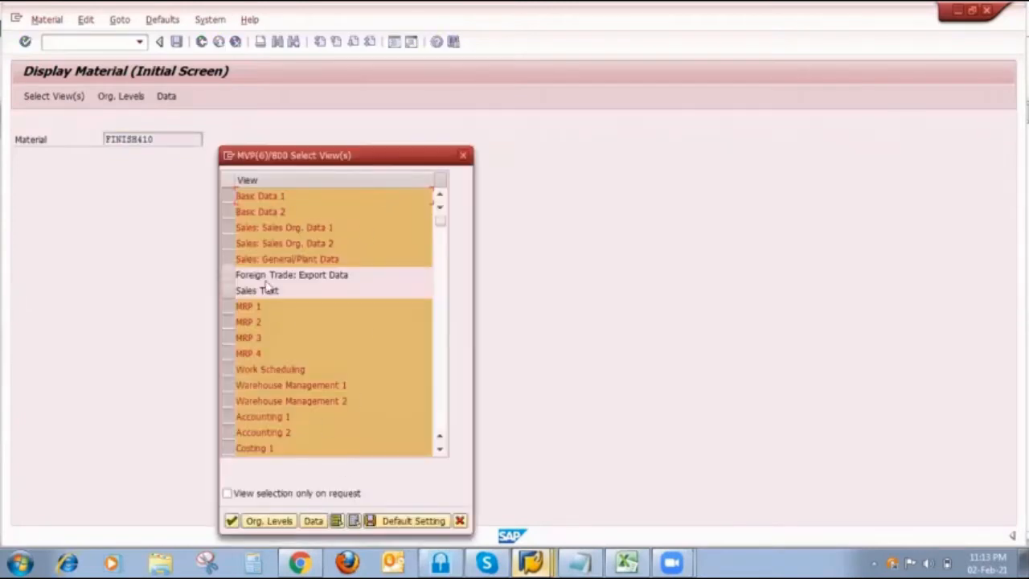
left_click(229, 242)
left_click(229, 338)
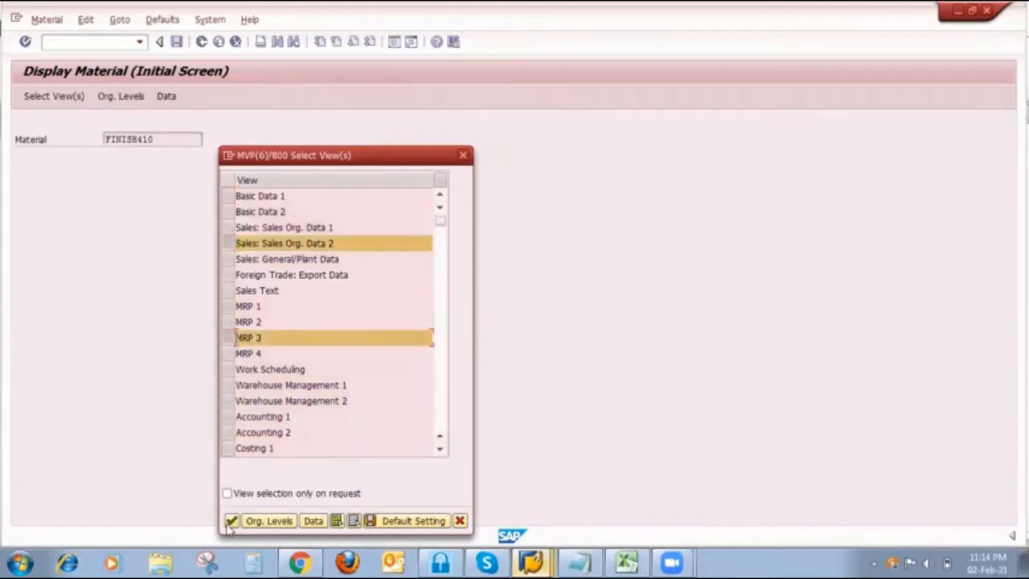
left_click(231, 520)
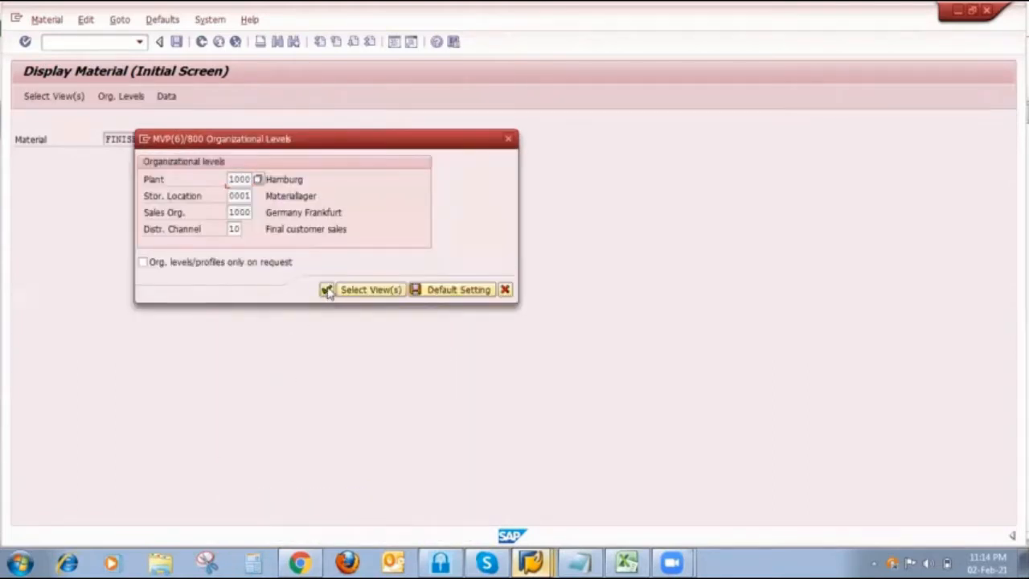
left_click(326, 290)
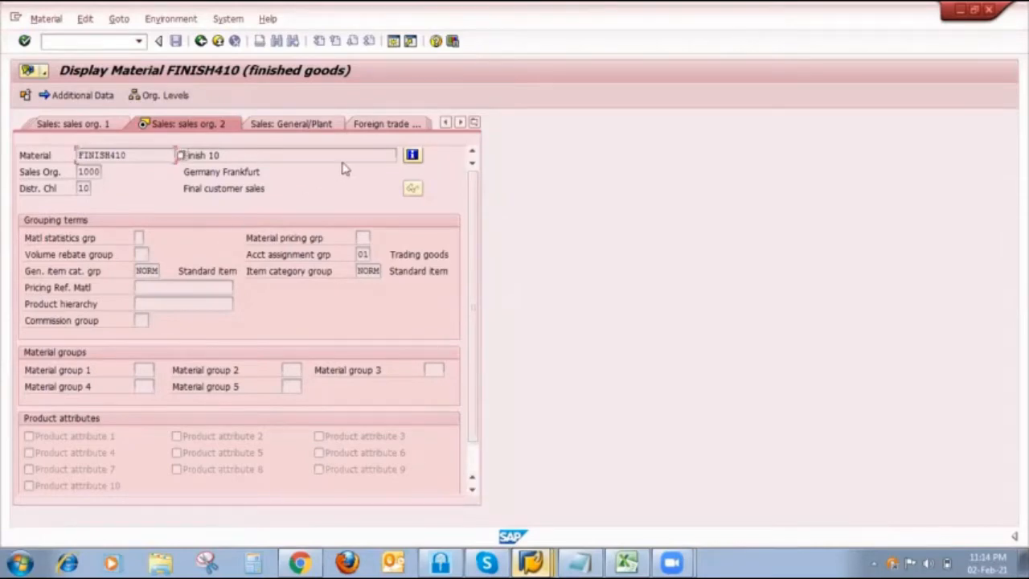
- Check the strategy group and availability check in the material's MRP 3 view and leave the material display
left_click(474, 123)
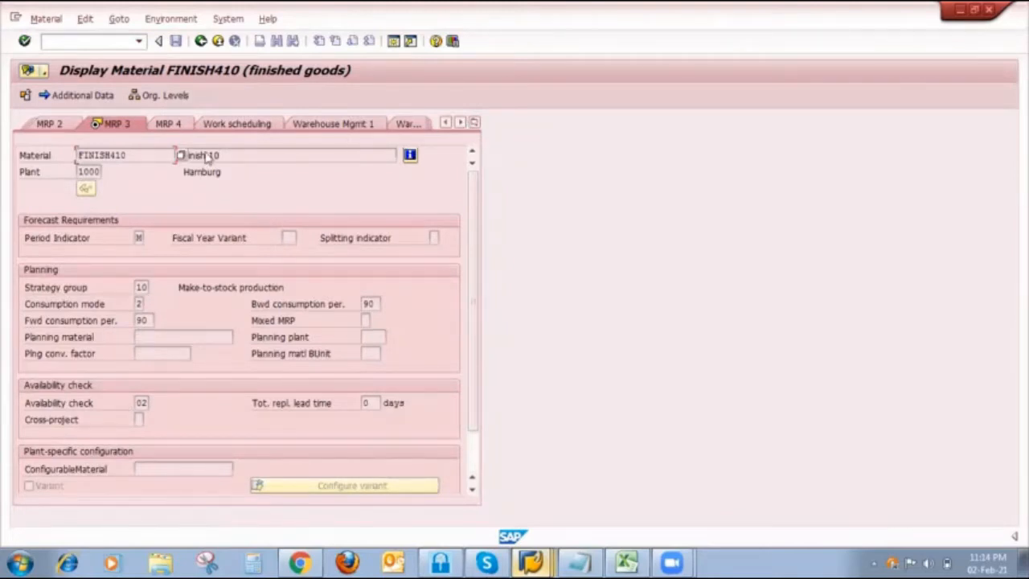
left_click(200, 41)
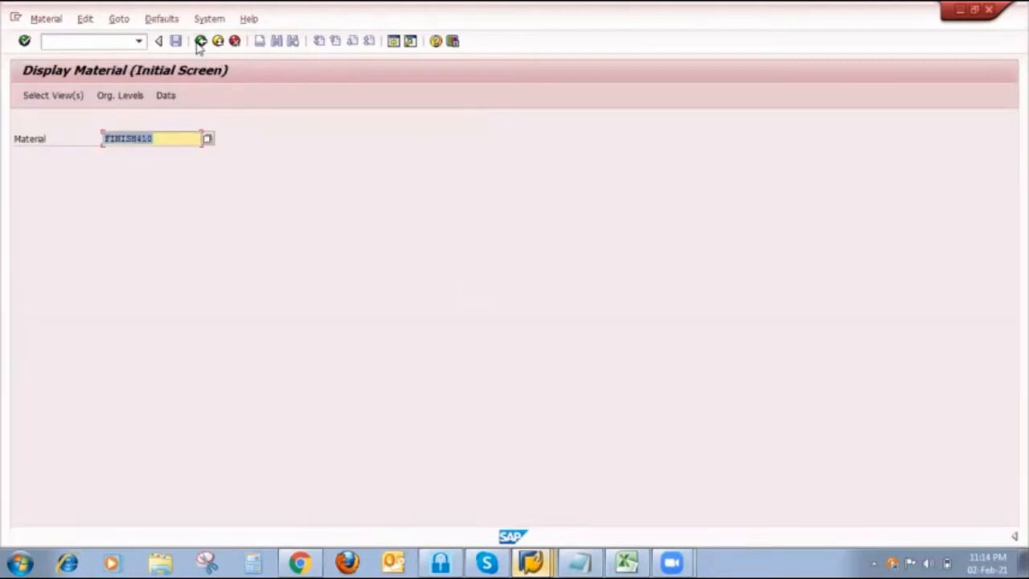
left_click(200, 41)
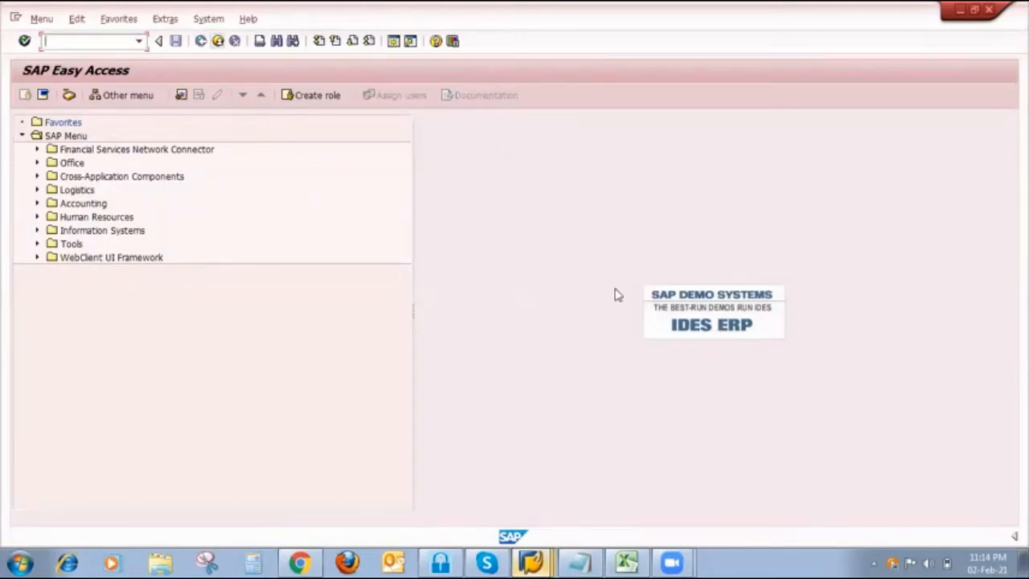
- Switch to the Excel workbook and review the Strategy 10 requirement type LSF and the first PIR quantity
left_click(627, 562)
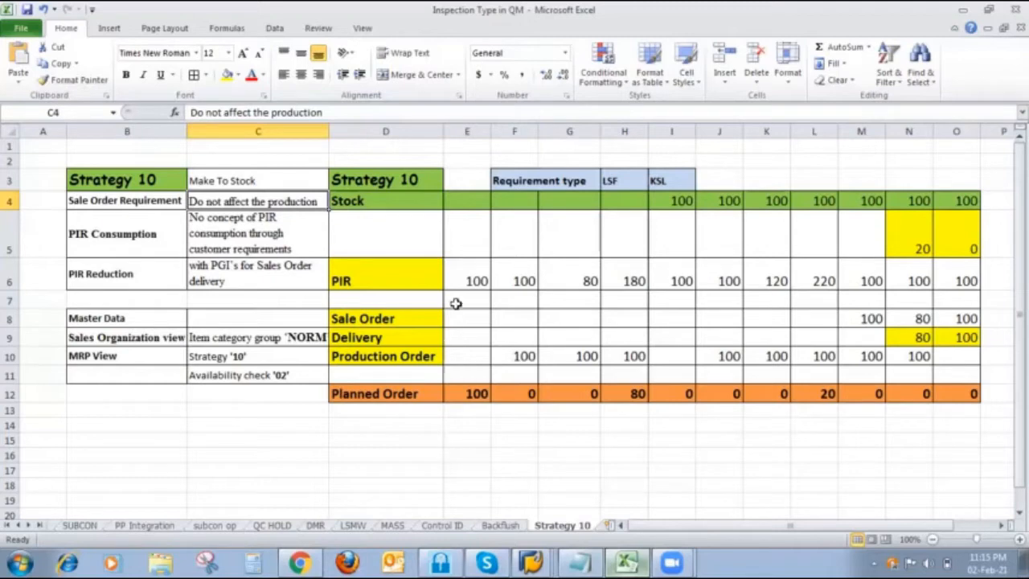
left_click(420, 180)
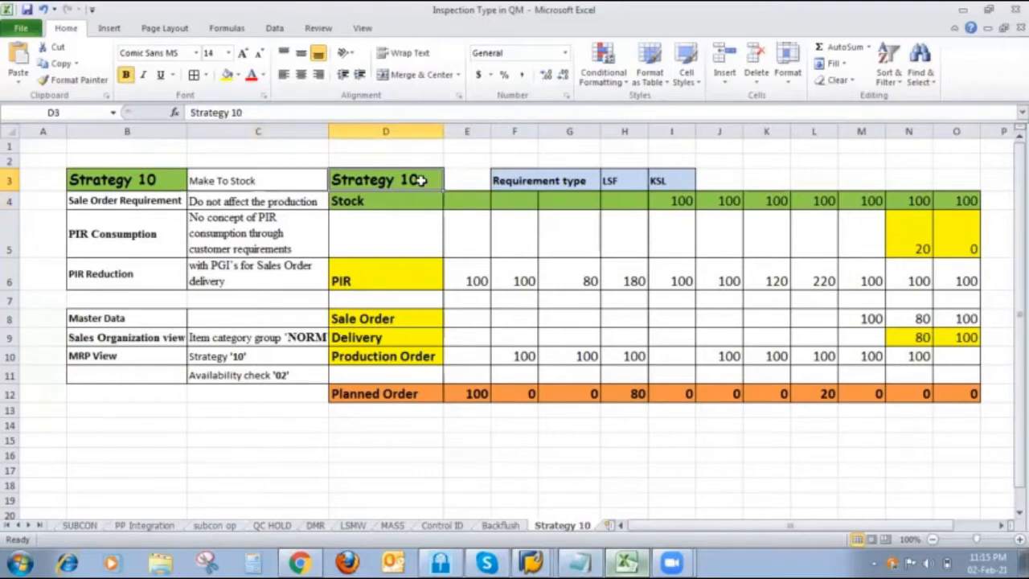
left_click(579, 183)
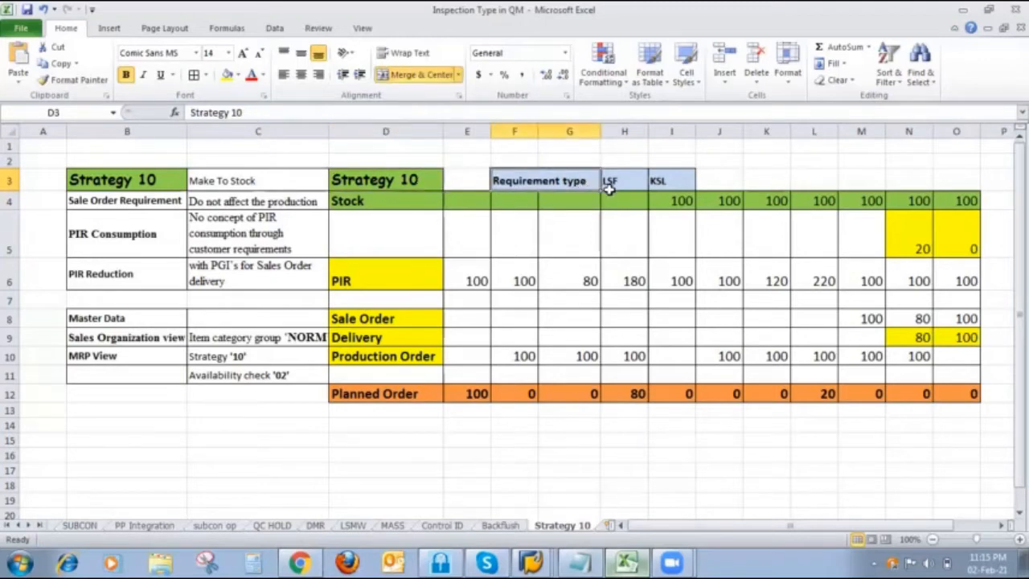
left_click(610, 184)
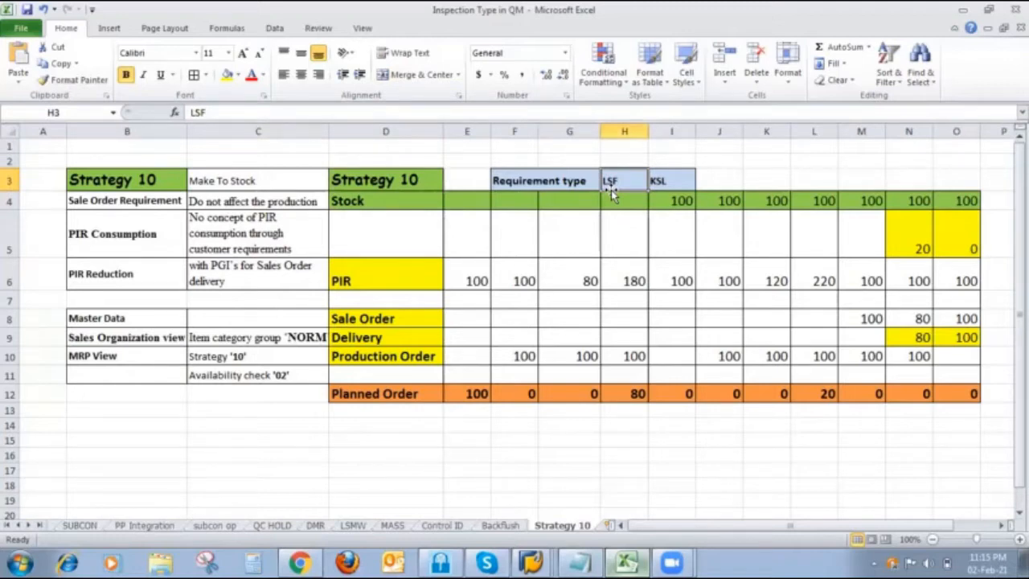
left_click(460, 277)
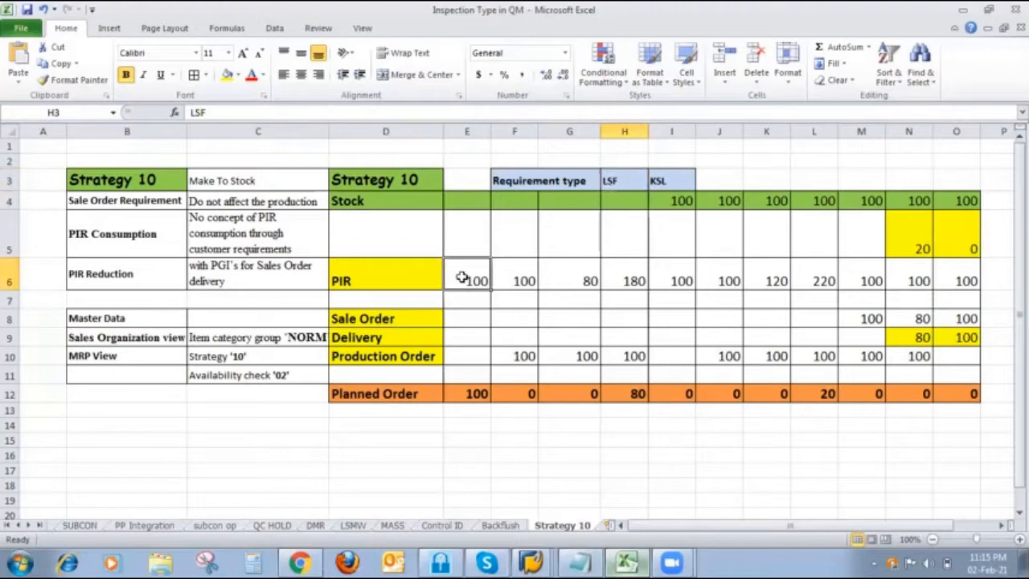
- Switch to a free SAP session and start transaction MD61 for creating planned independent requirements
left_click(537, 561)
left_click(540, 482)
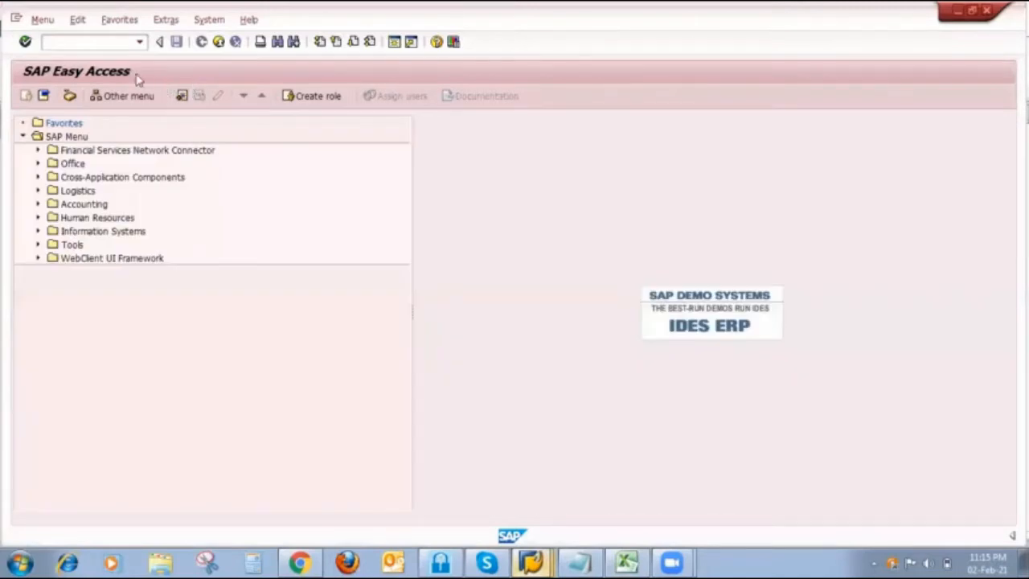
left_click(96, 44)
type("md61")
key("Return")
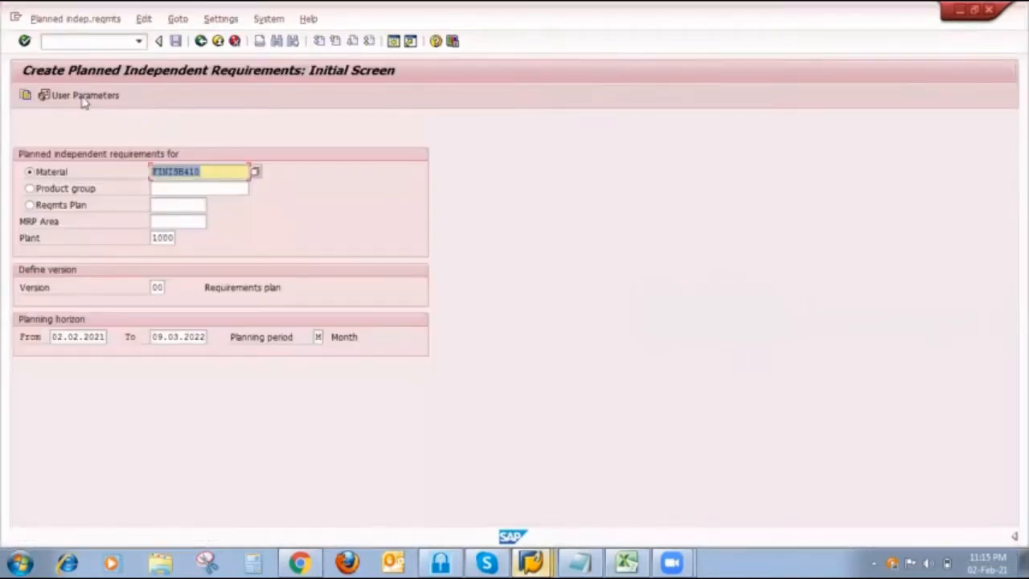
- Check the requirements type in the planned independent requirements user parameters and accept the settings
left_click(85, 99)
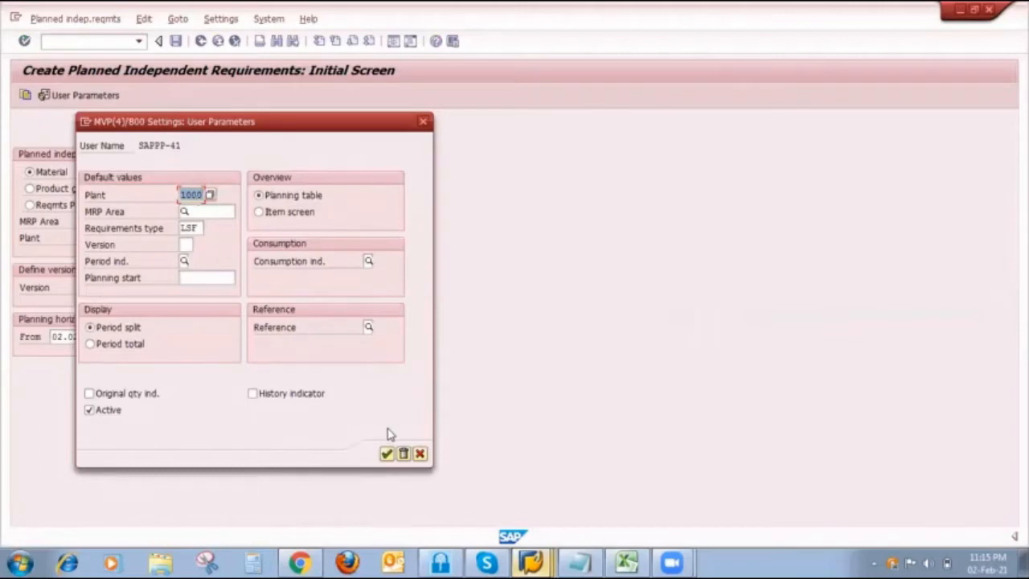
left_click(386, 453)
left_click(386, 455)
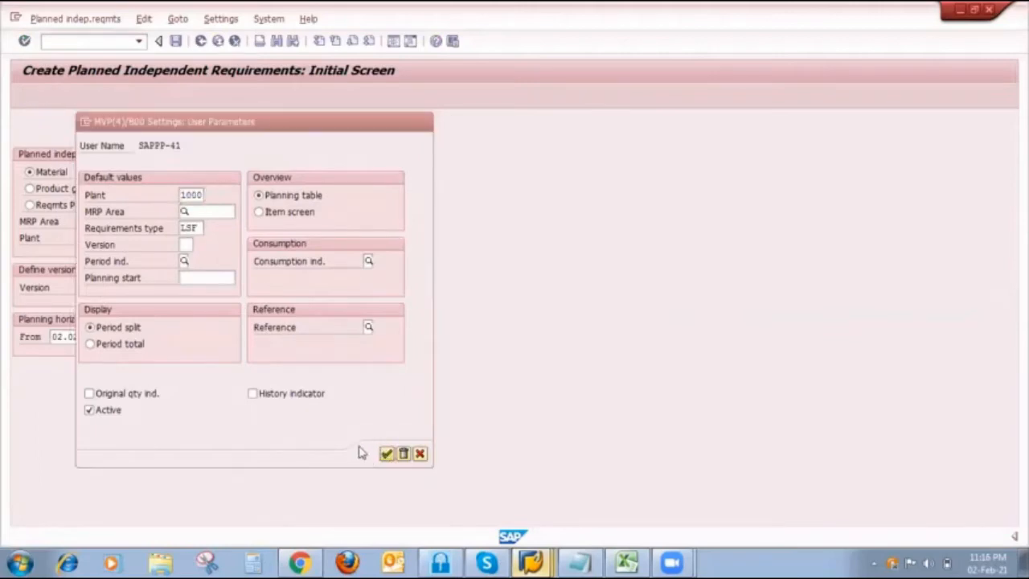
left_click(361, 421)
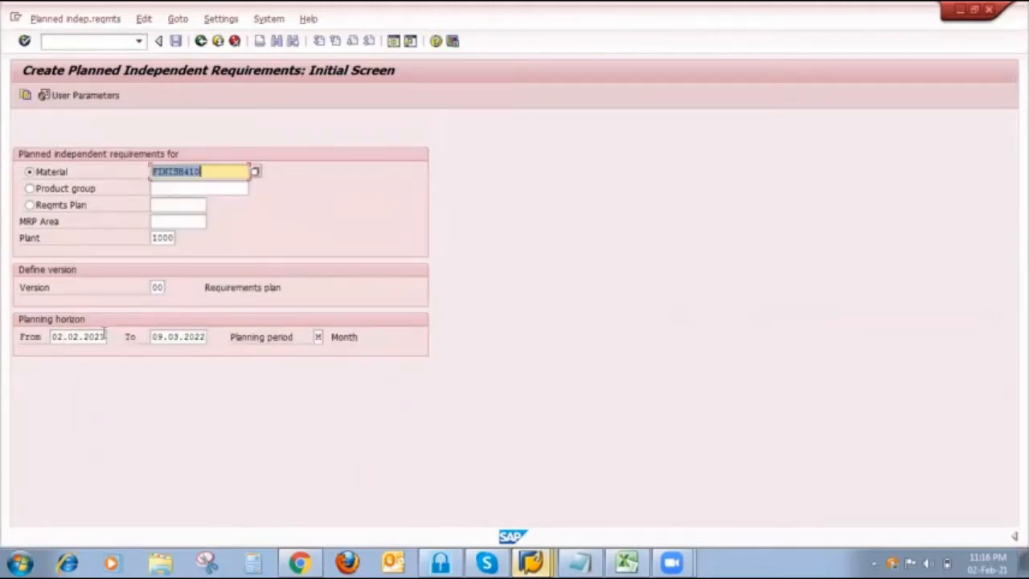
- Set the planning horizon's end date to 04.02.2021 and the planning period to D for daily planning
left_click(105, 337)
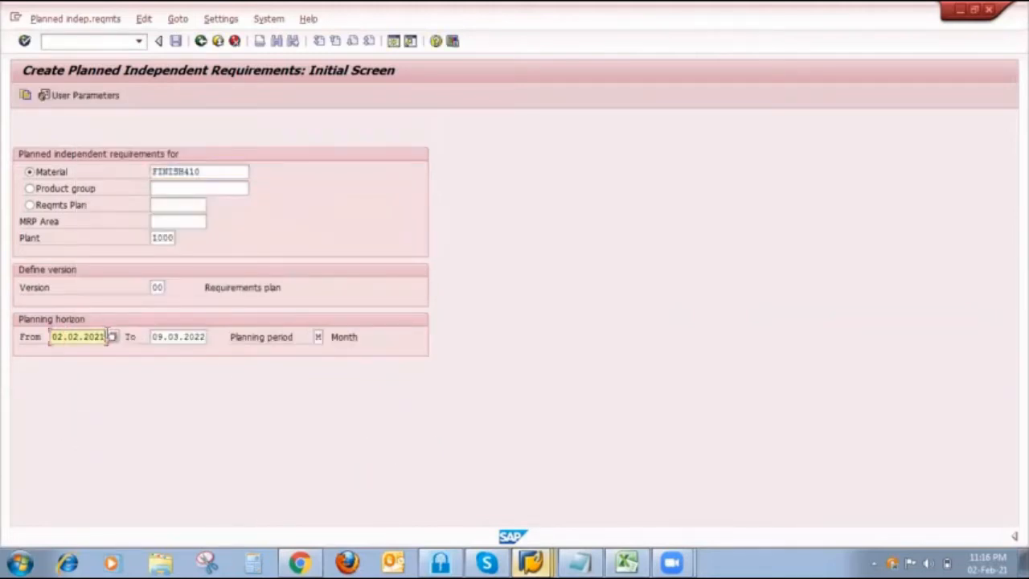
double_click(164, 336)
key("BackSpace")
left_click(181, 352)
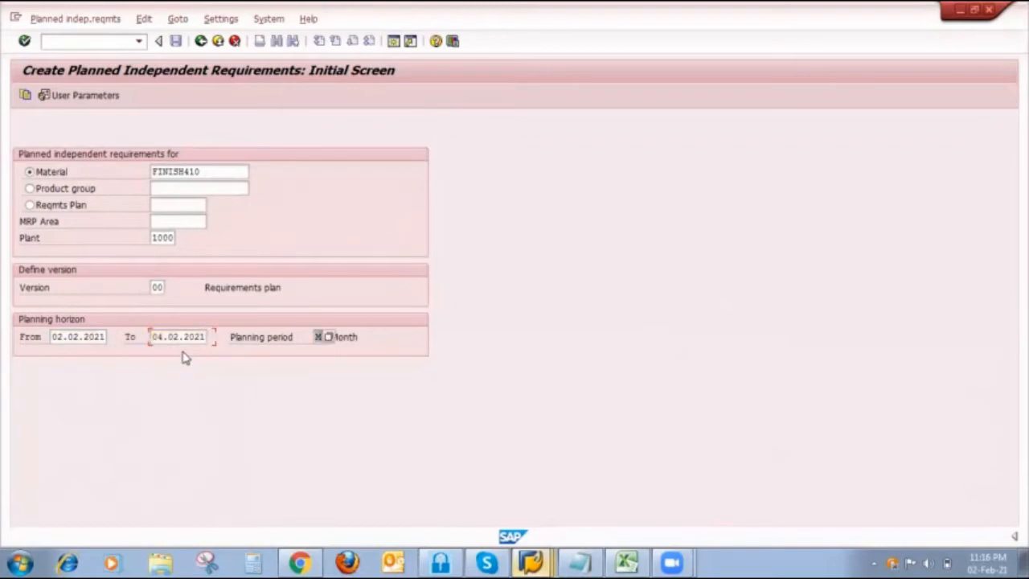
key("Tab")
type("d")
- Open the planning table, enter a planned requirement of 100 for FINISH410 on 04.02.2021, and save it
key("Return")
left_click(287, 202)
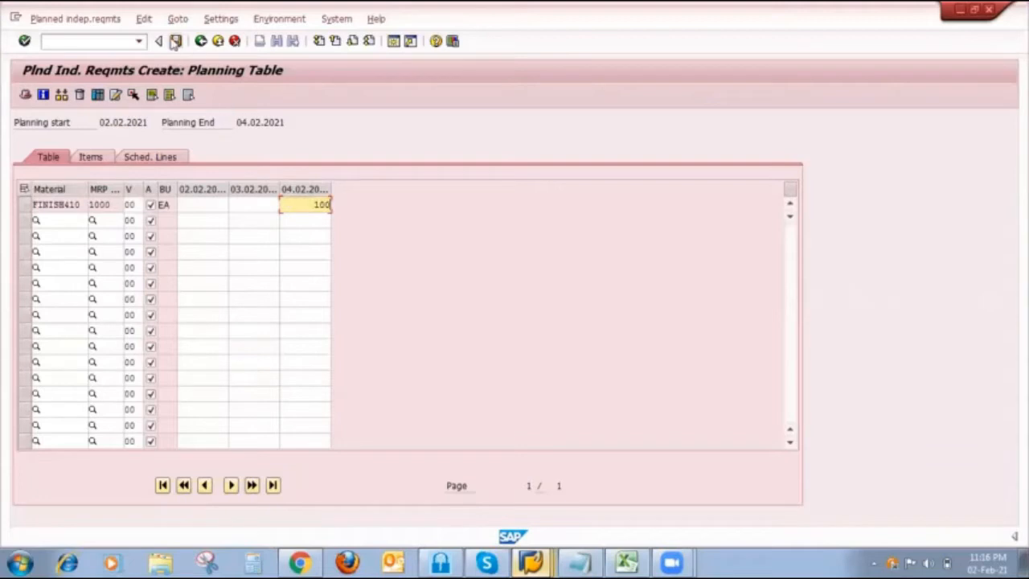
left_click(175, 41)
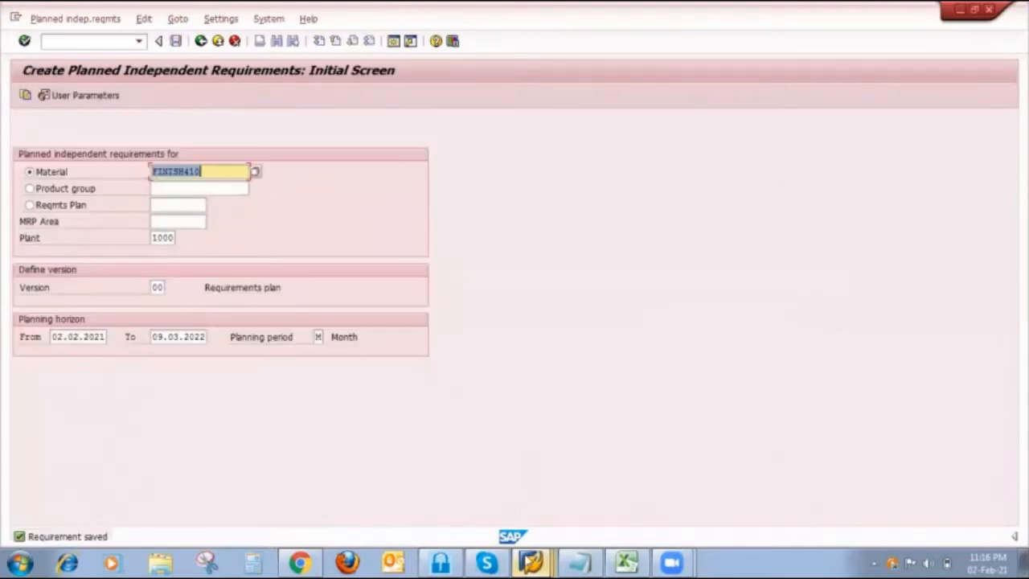
- Switch to the Stock/Requirements List session for FINISH410 and refresh it to check the planned requirement
left_click(531, 562)
left_click(530, 455)
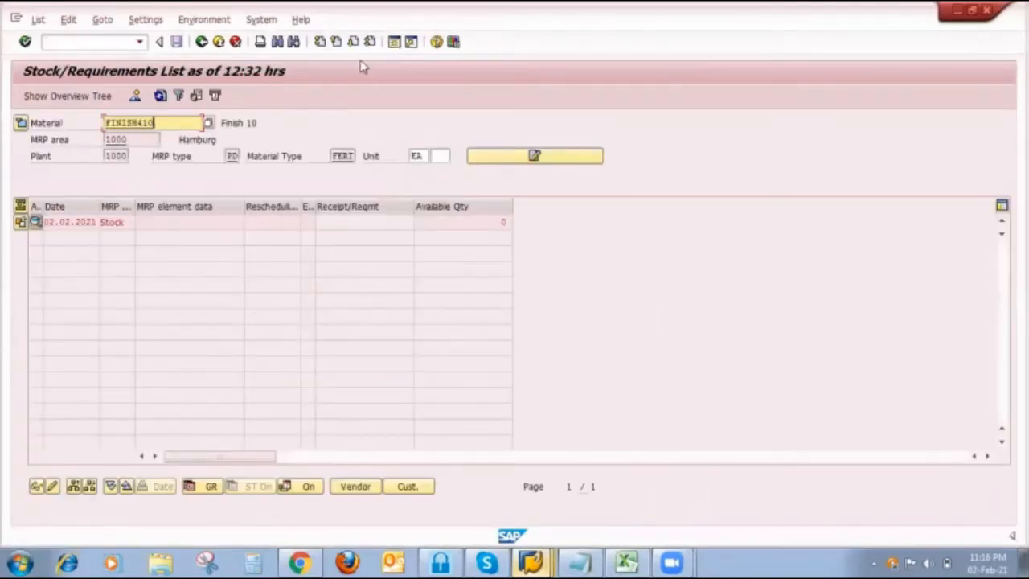
left_click(160, 96)
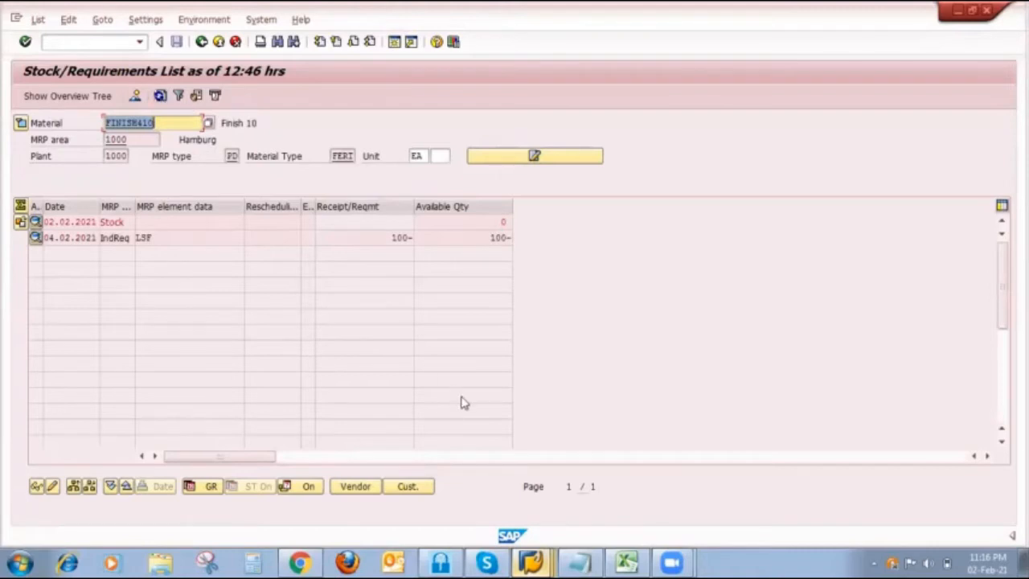
- Switch to an SAP Easy Access session and start transaction MD02 for single-item, multi-level planning
mouse_move(540, 560)
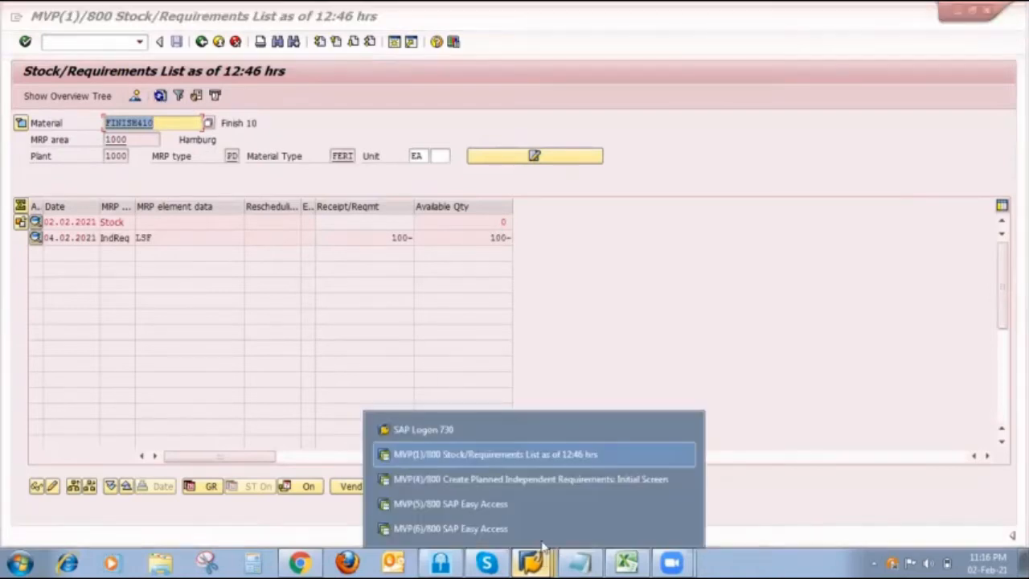
left_click(530, 498)
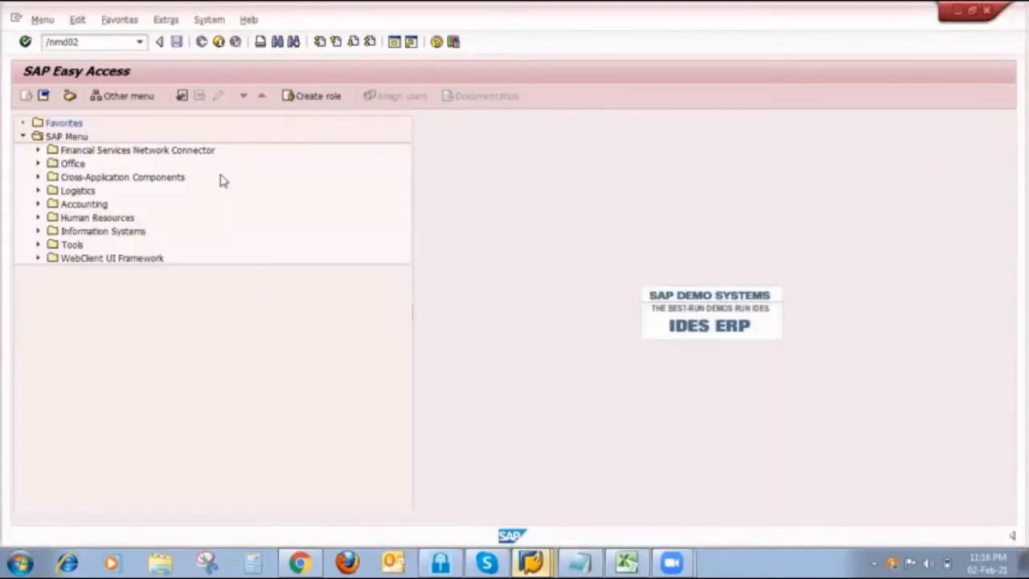
key("Return")
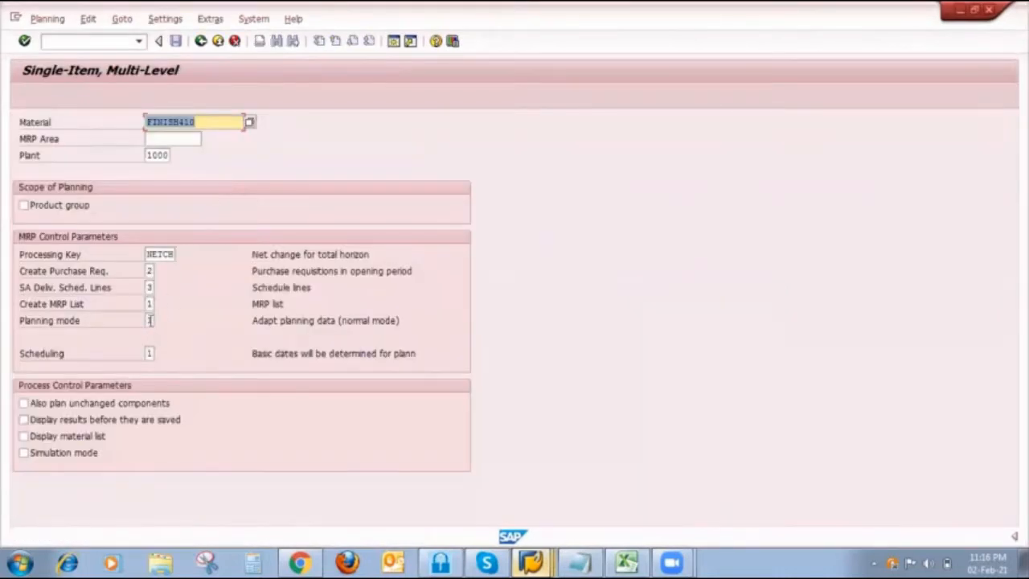
- Run MRP for FINISH410 with planning mode 3, also planning unchanged components, displaying results before saving, and displaying the material list
left_click(150, 320)
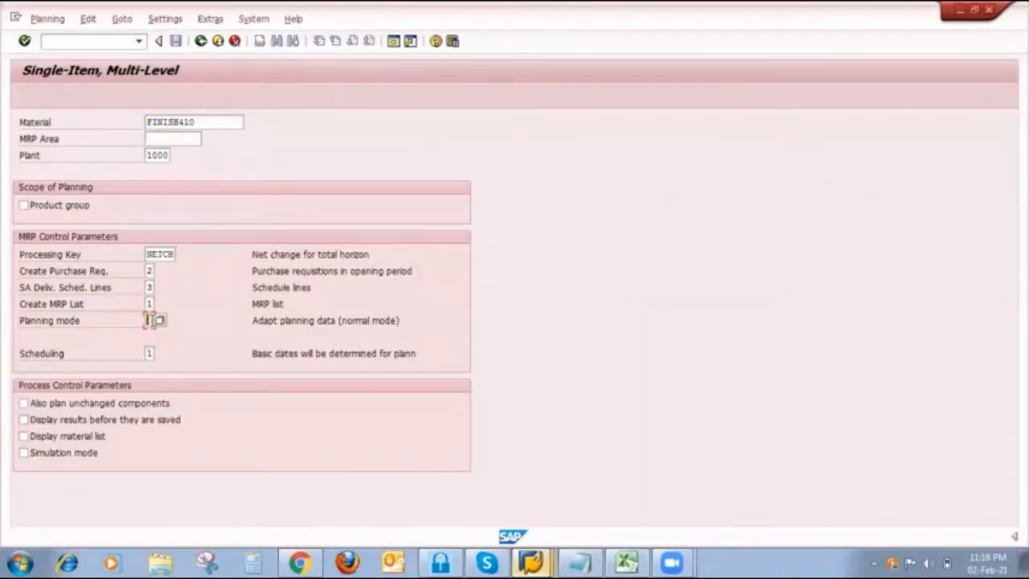
type("3")
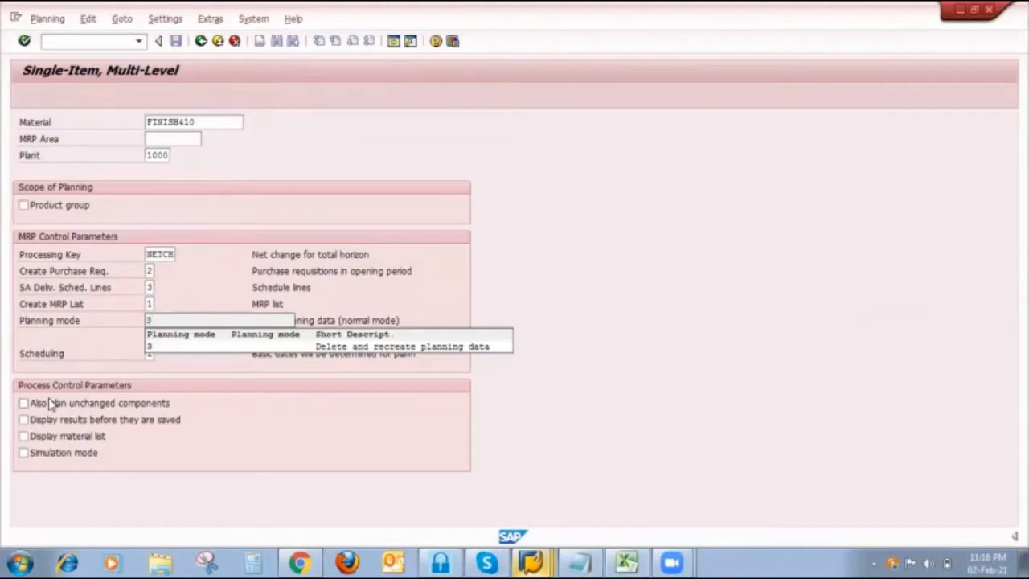
left_click(33, 403)
left_click(36, 419)
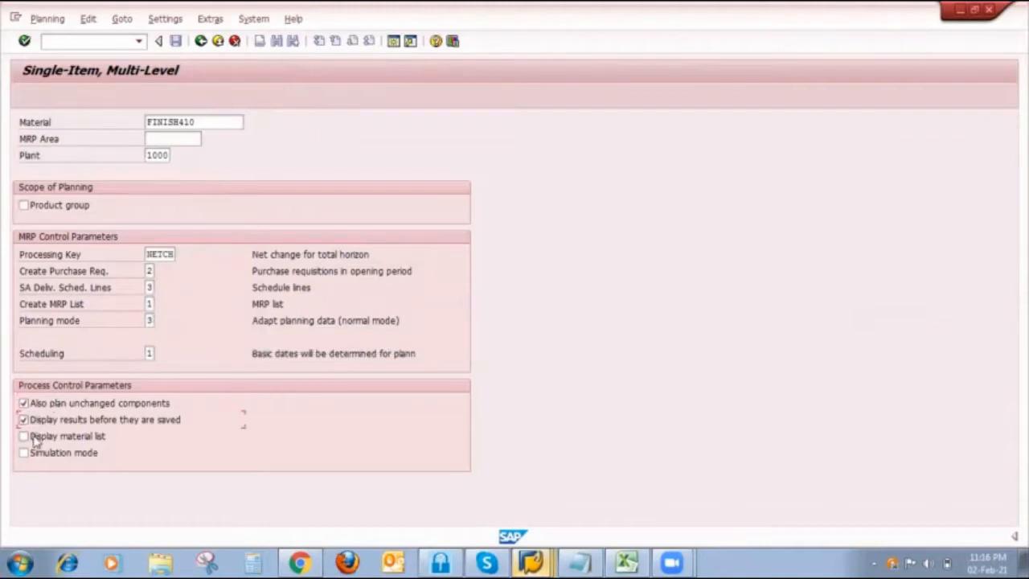
left_click(35, 438)
key("Return")
key("Return")
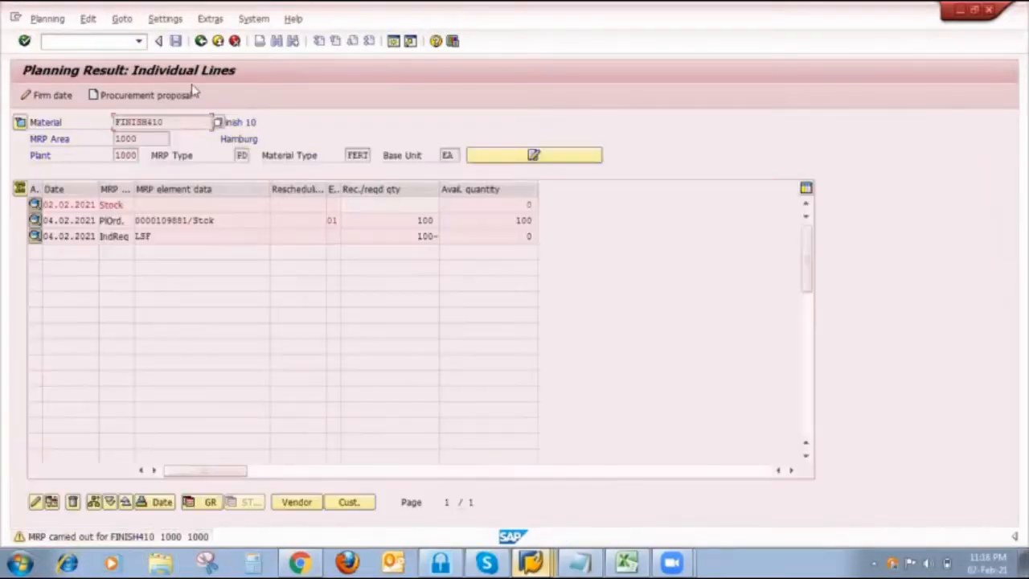
- Save the FINISH410 planning result, let the run proceed without stopping, and check the planned order in the Stock/Requirements List session
left_click(176, 44)
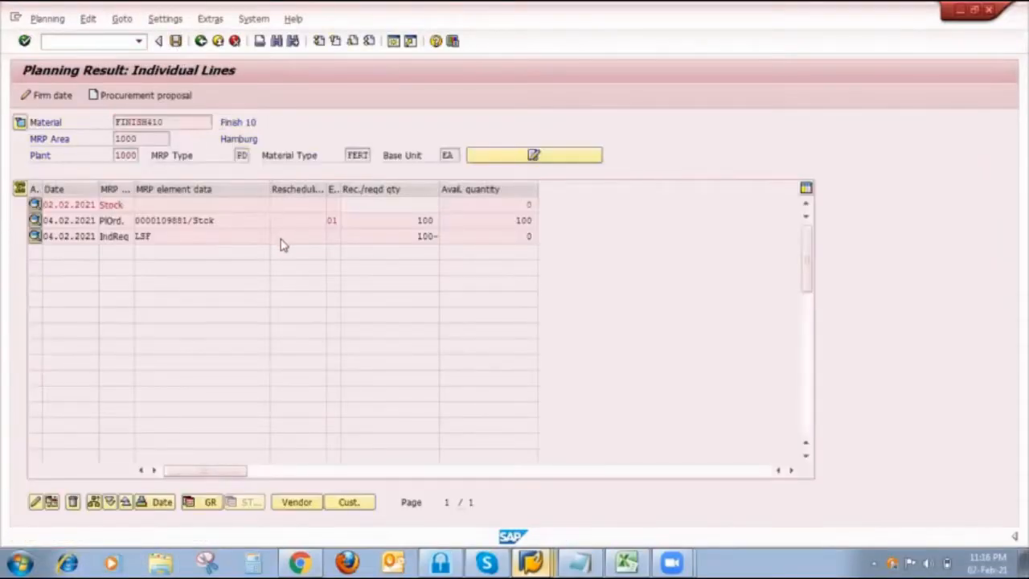
left_click(279, 310)
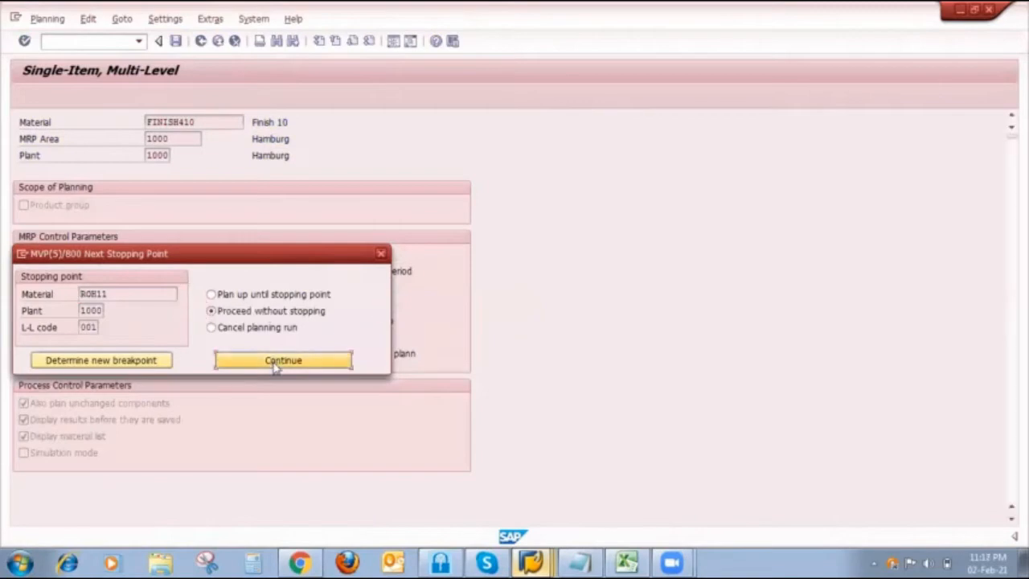
left_click(276, 362)
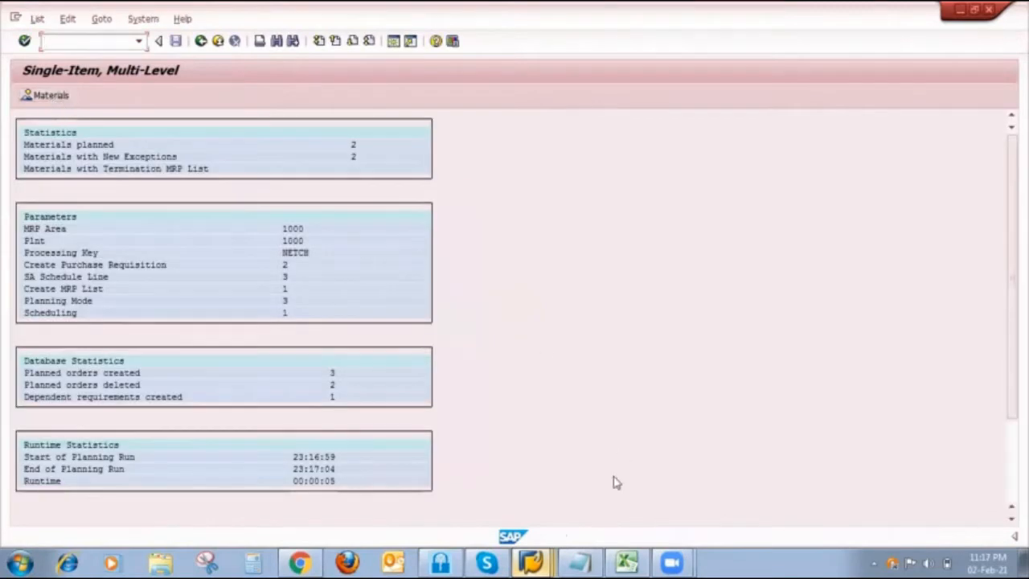
left_click(532, 561)
left_click(536, 454)
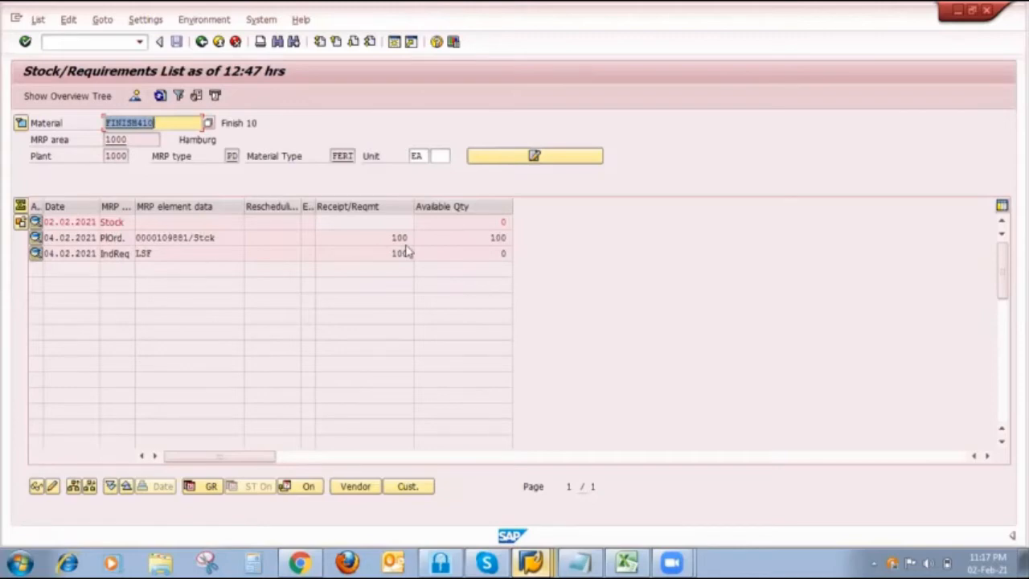
- Switch to the Strategy 10 sheet in Excel and examine the PIR and production order values in column F
left_click(631, 561)
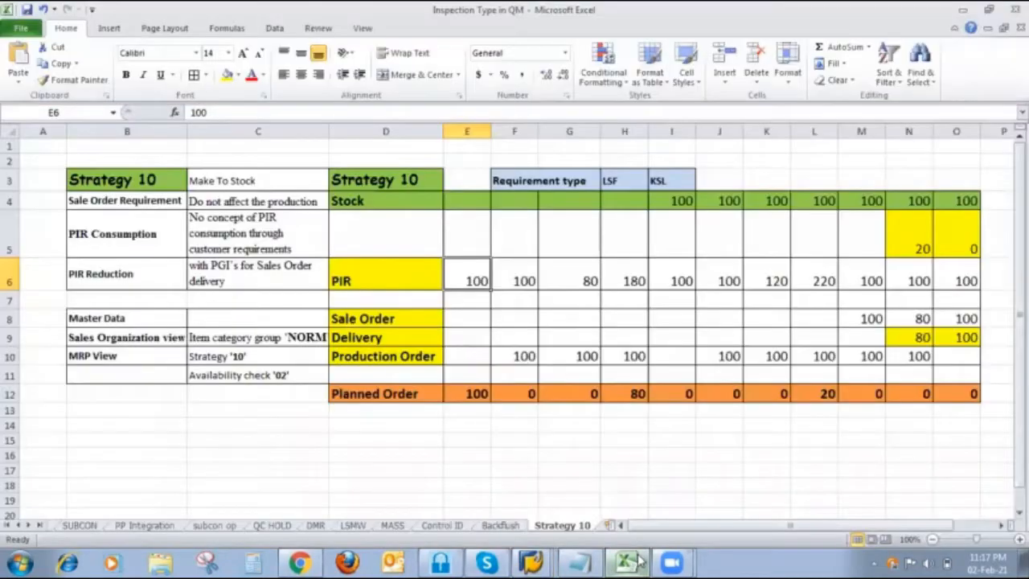
left_click(526, 224)
left_click(507, 163)
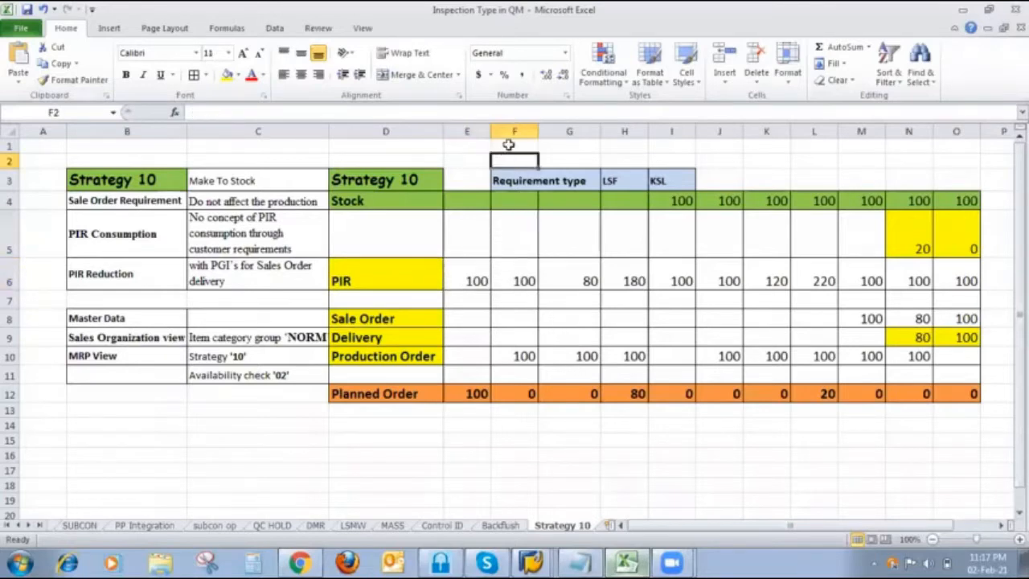
left_click(508, 144)
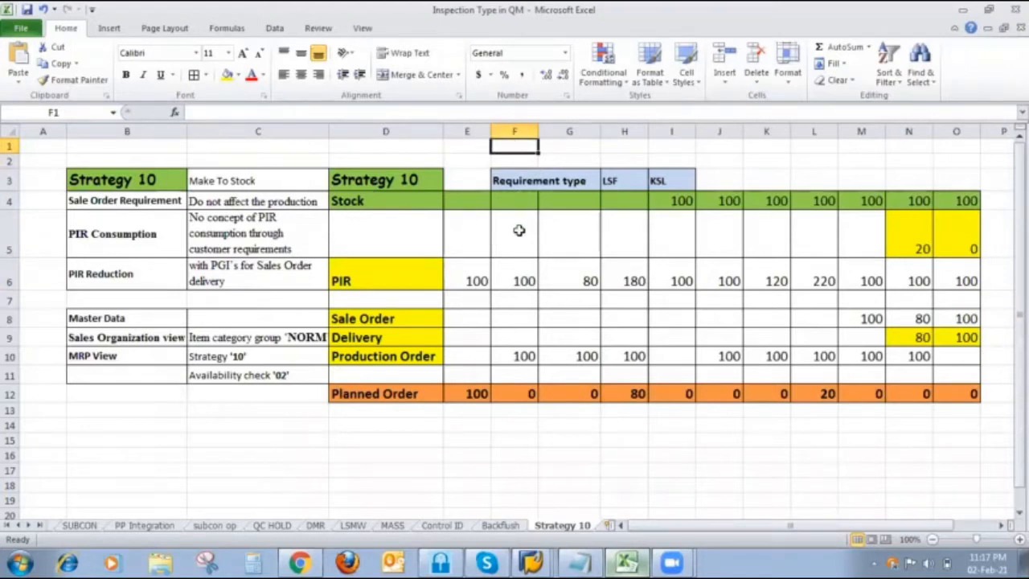
left_click(521, 276)
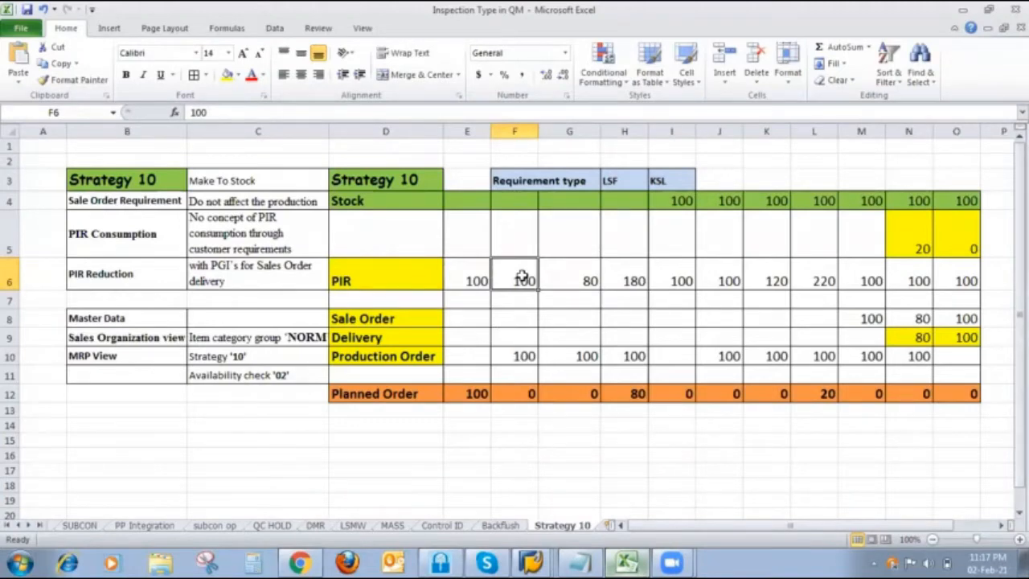
left_click(522, 355)
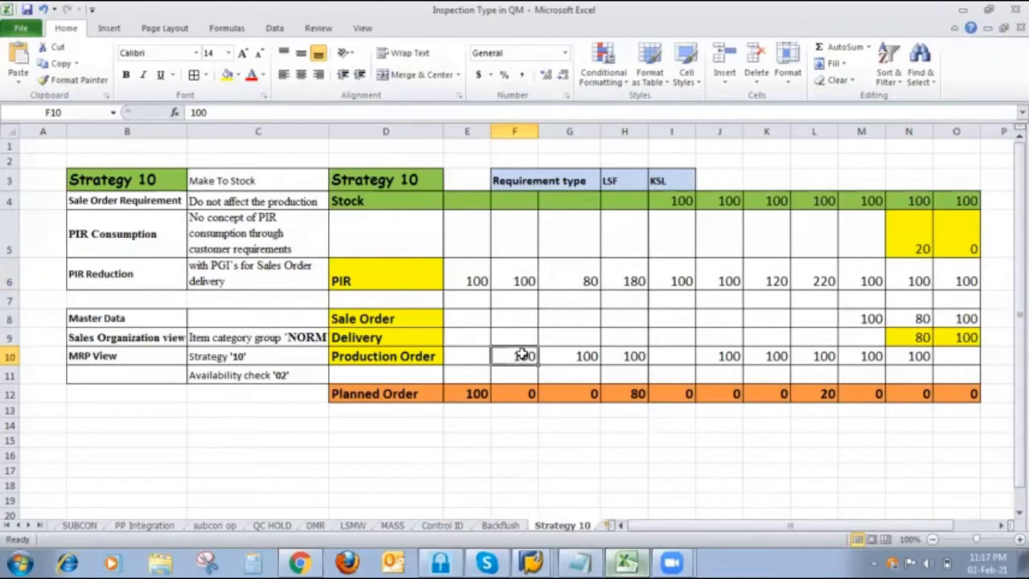
- Return to the SAP Stock/Requirements List, delete the planned order dated 04.02.2021 for FINISH410, and refresh the list
left_click(530, 563)
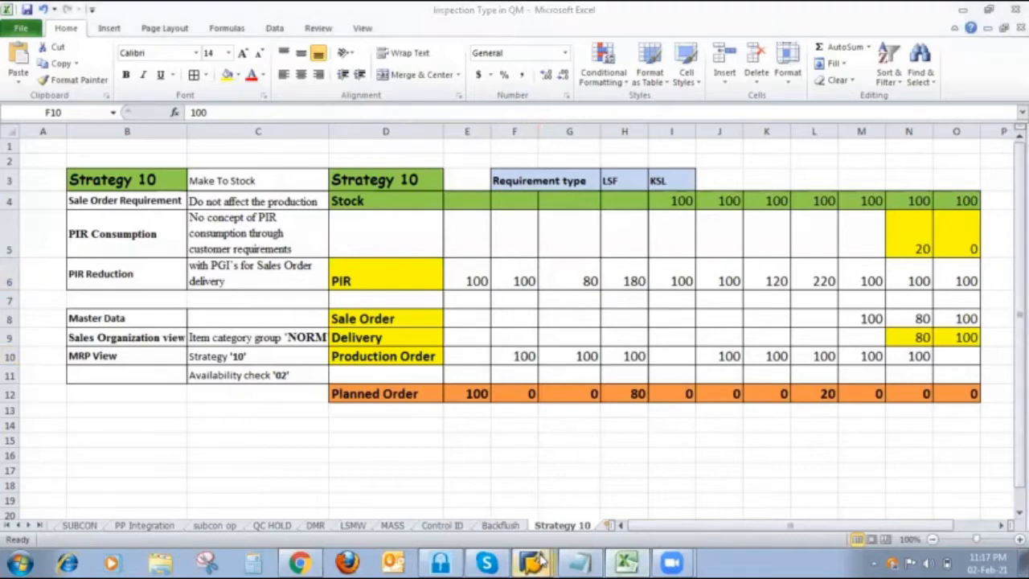
left_click(530, 451)
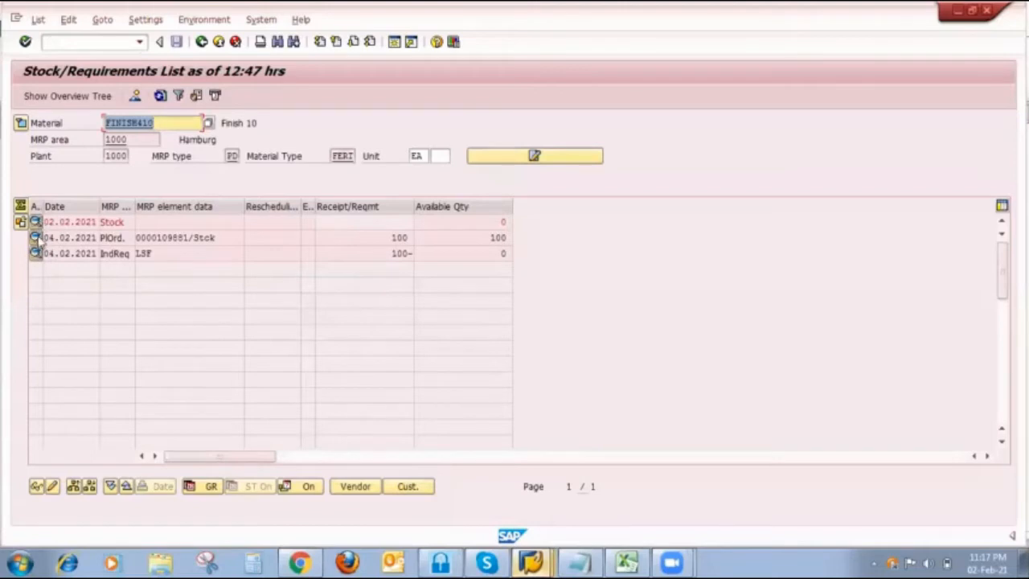
left_click(35, 238)
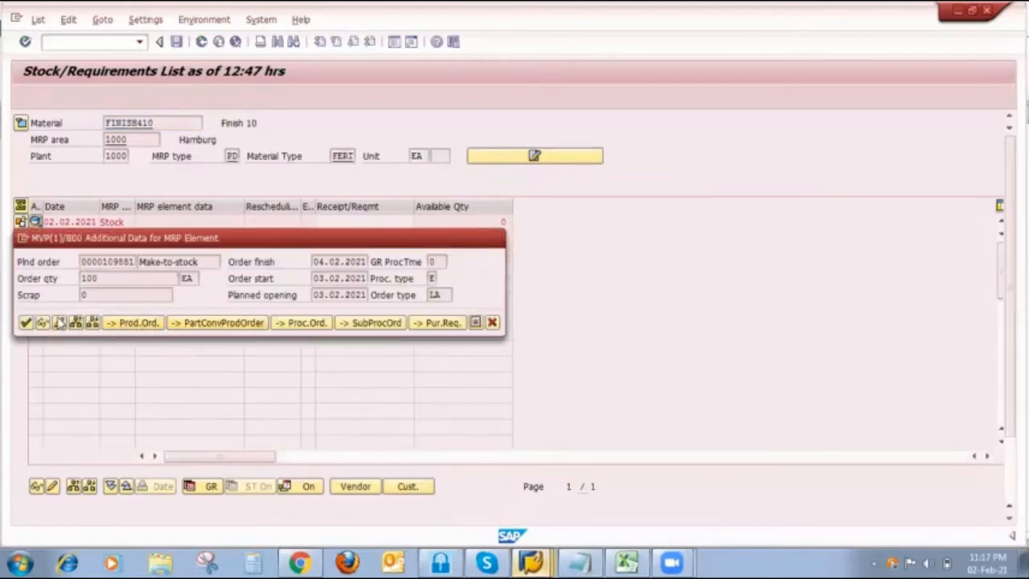
left_click(59, 323)
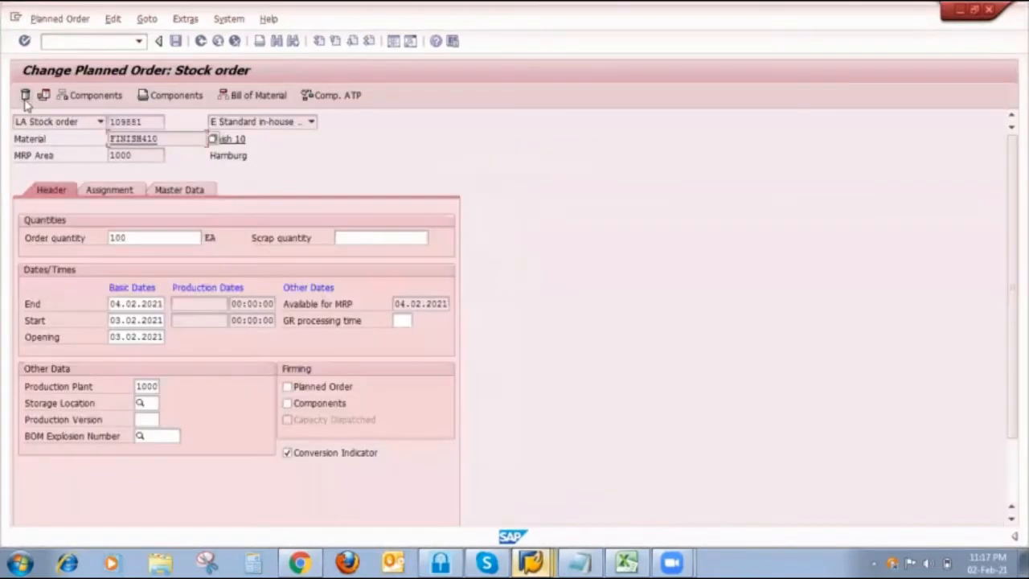
left_click(25, 95)
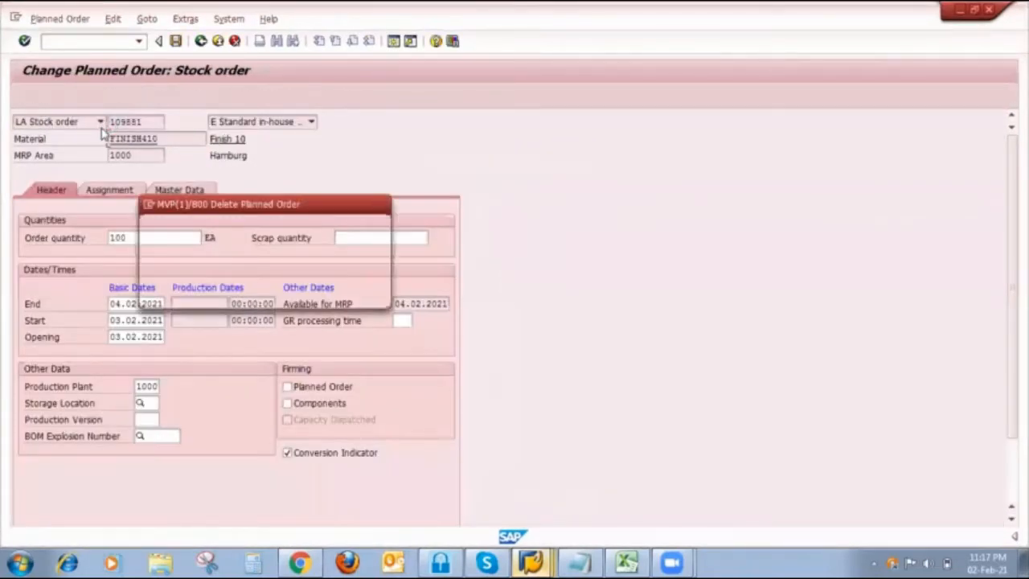
left_click(207, 294)
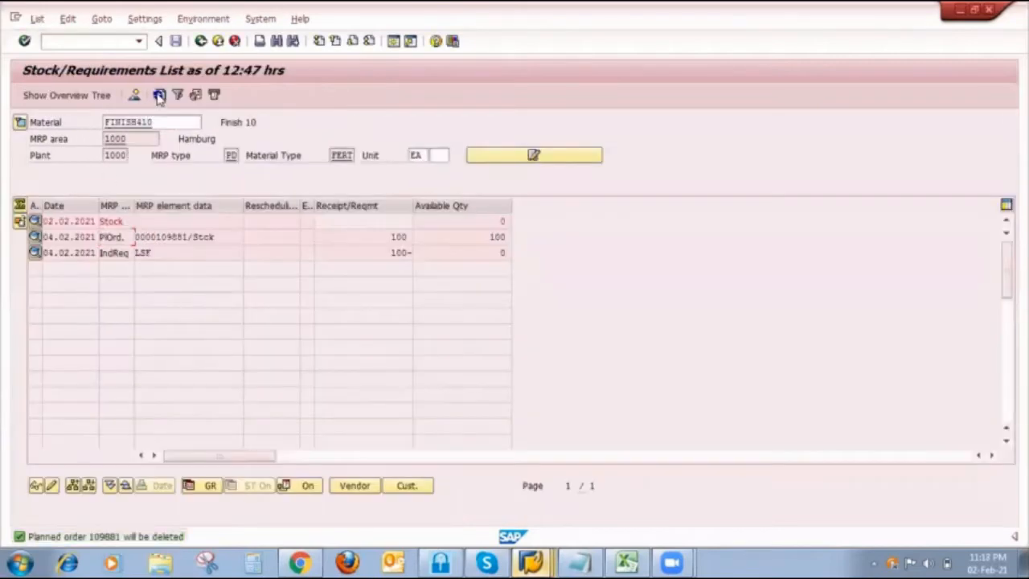
left_click(159, 94)
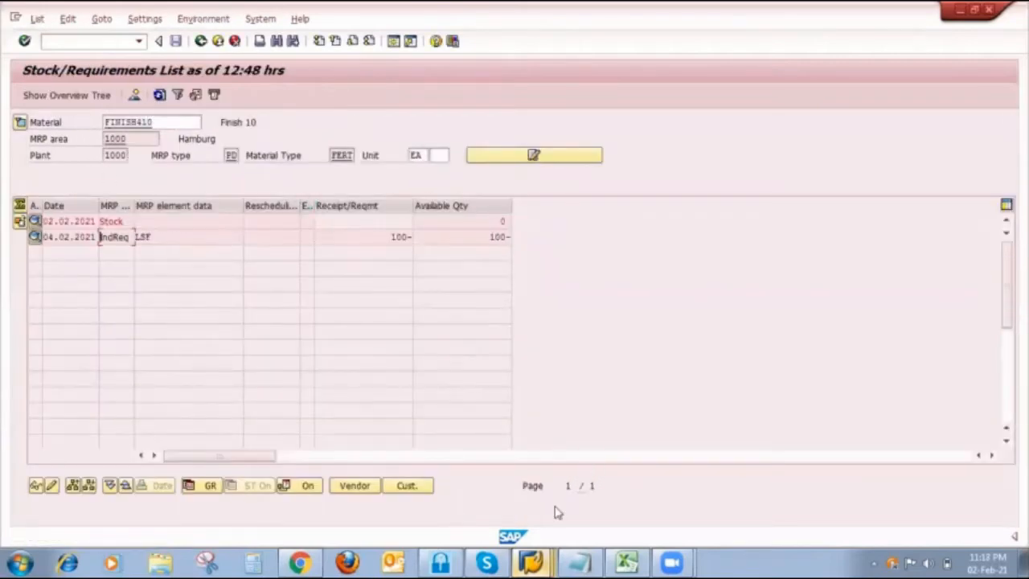
- Start transaction CO01 in the SAP Easy Access session and begin a PP01 production order for finish410 in plant 1000
mouse_move(532, 560)
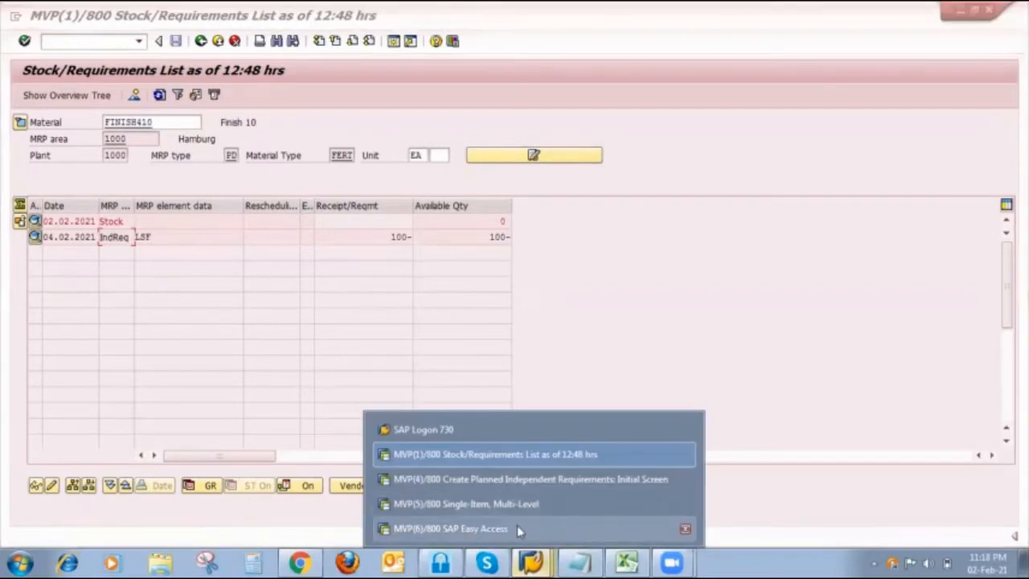
left_click(450, 528)
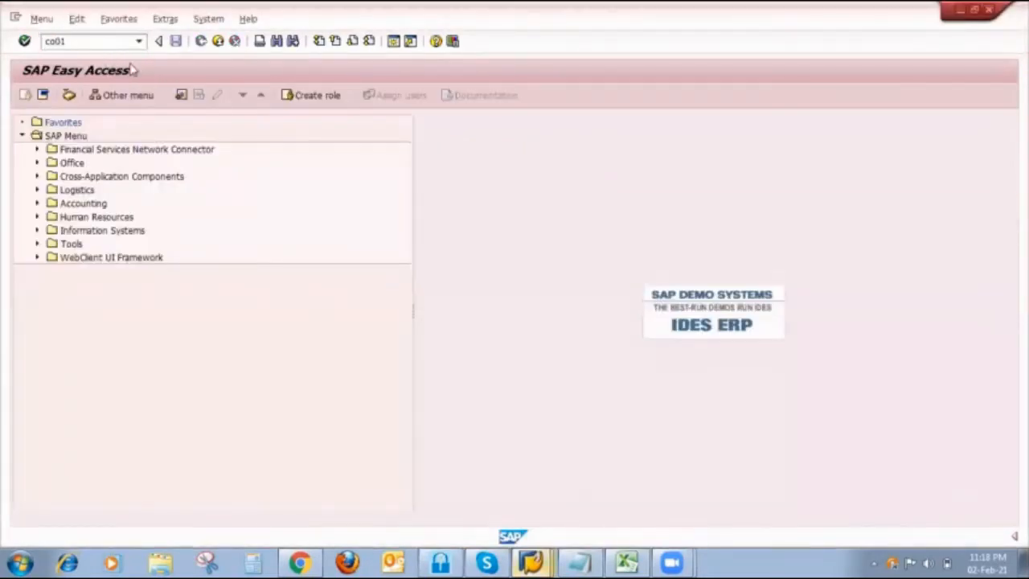
key("Return")
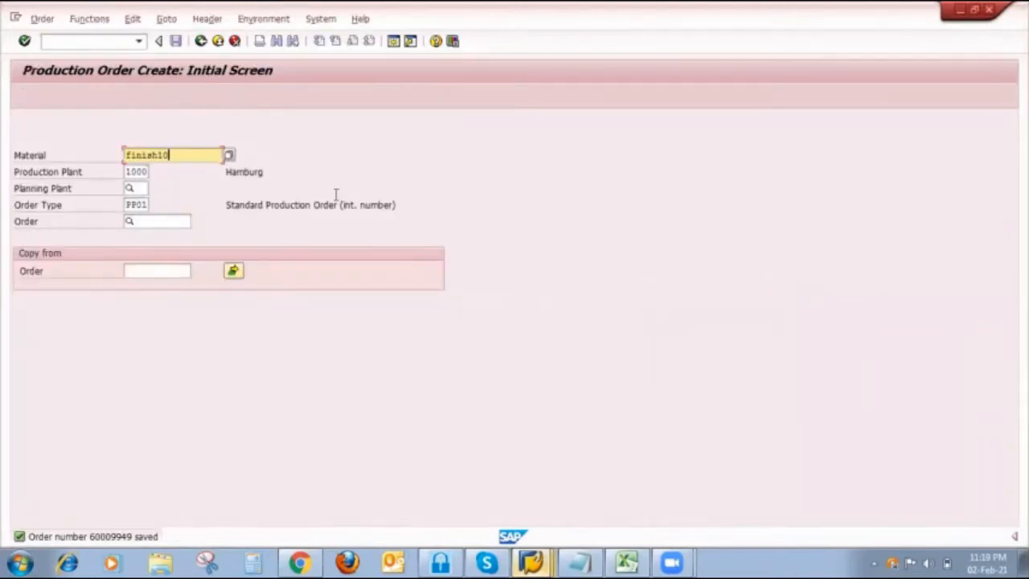
key("BackSpace")
key("BackSpace")
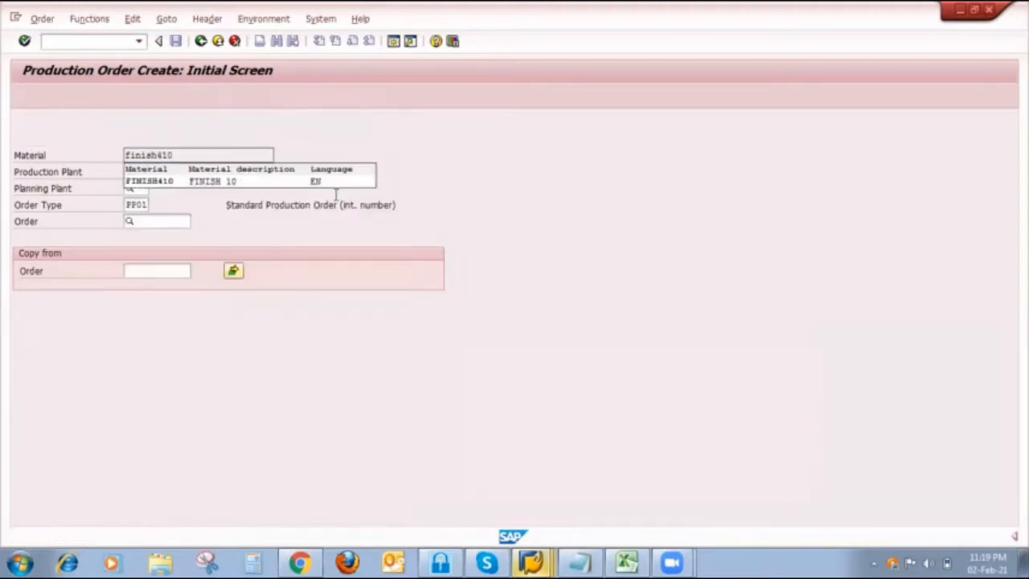
key("Tab")
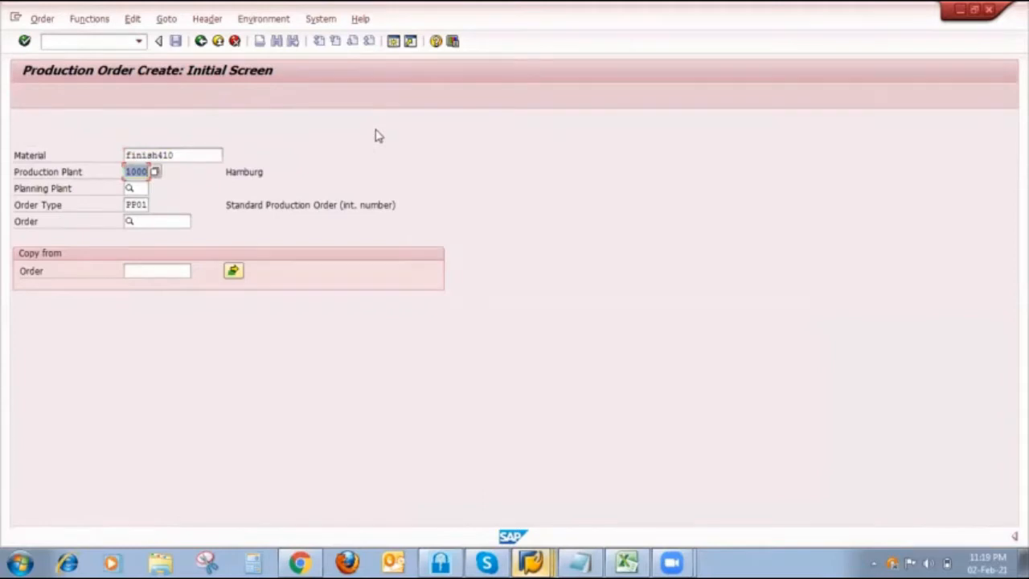
key("Return")
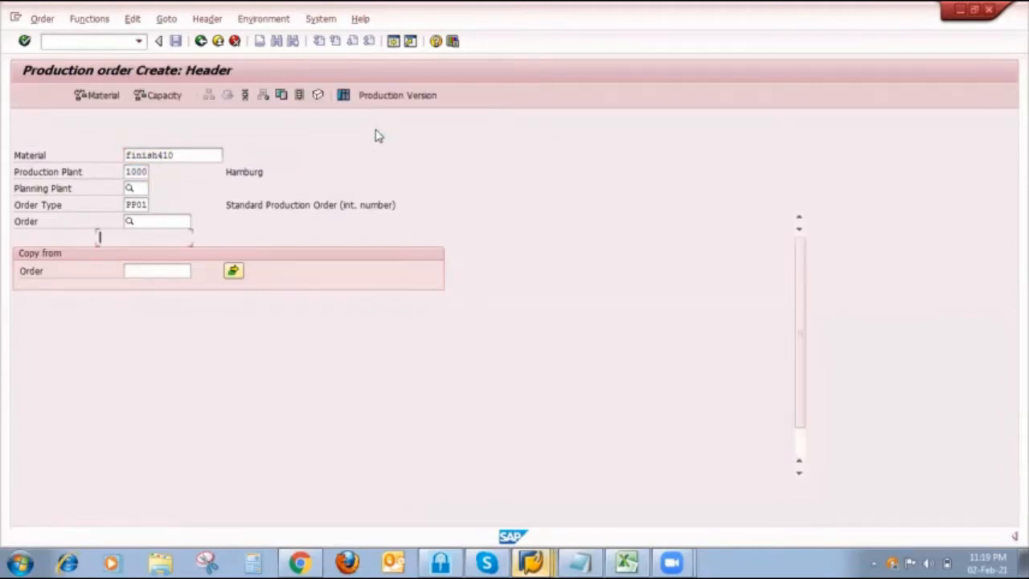
- Set the production order to a quantity of 100, forwards scheduling and a start date of 08.02.2021, and save it
left_click(167, 237)
type("1")
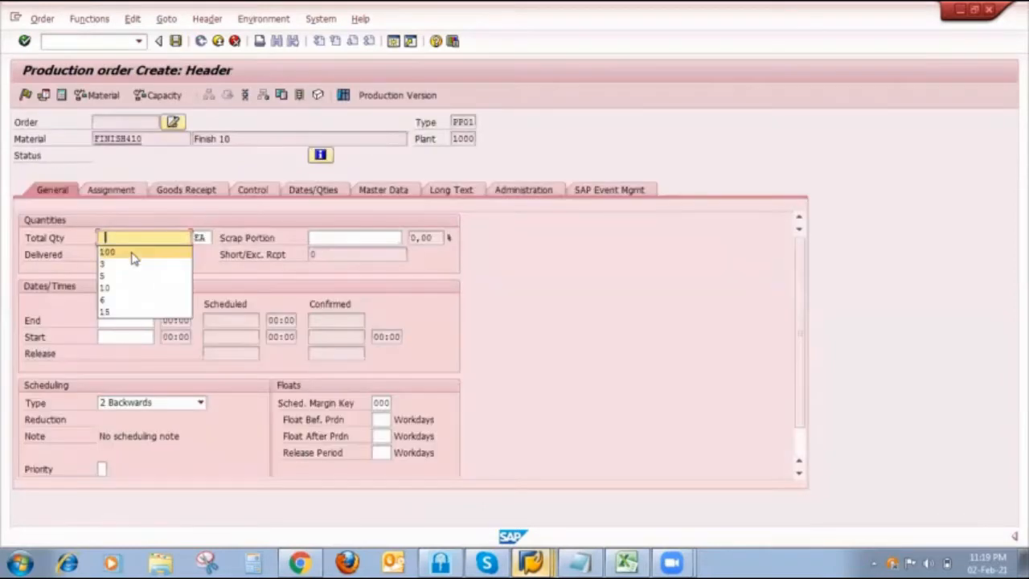
left_click(132, 252)
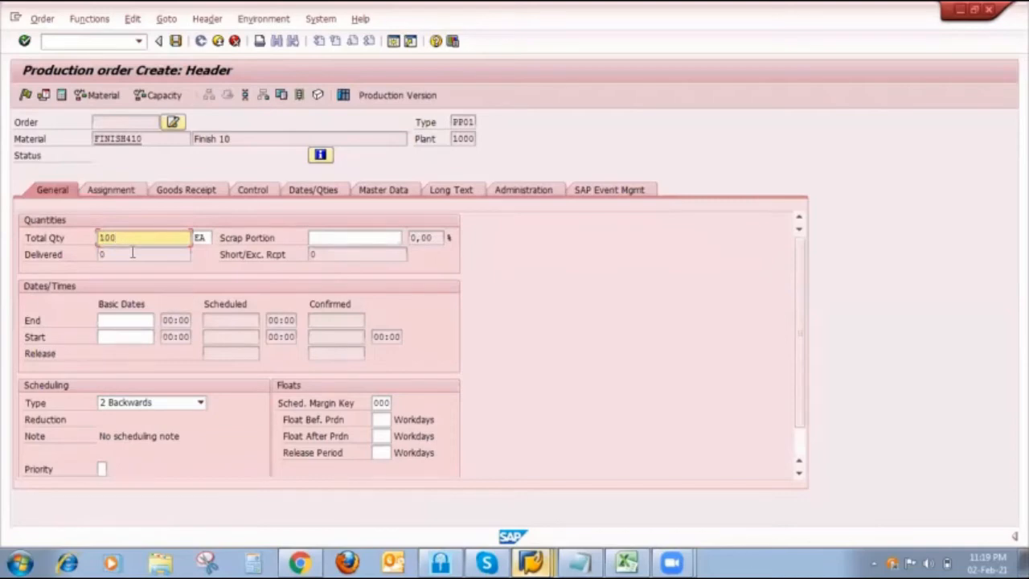
left_click(145, 402)
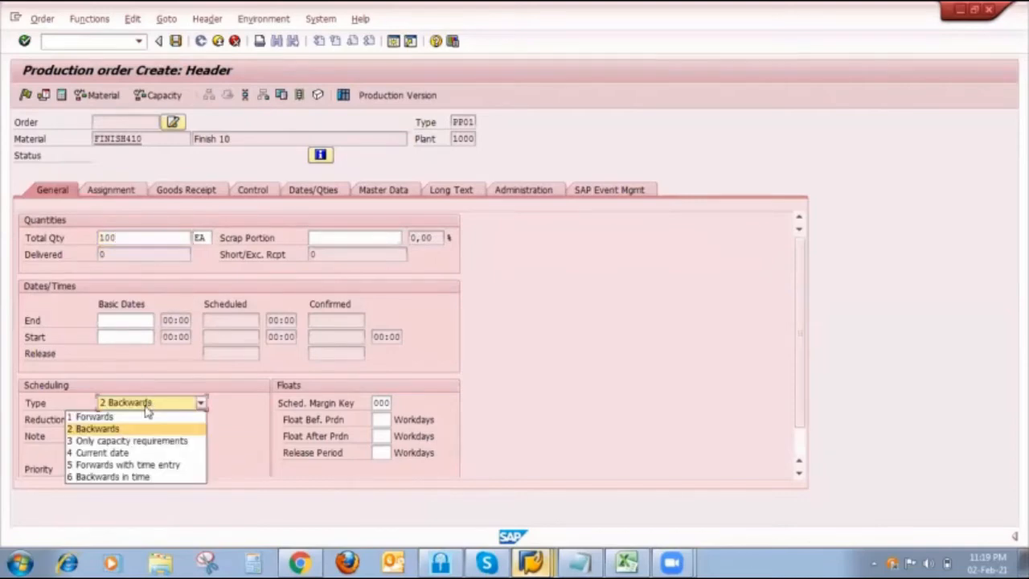
left_click(115, 411)
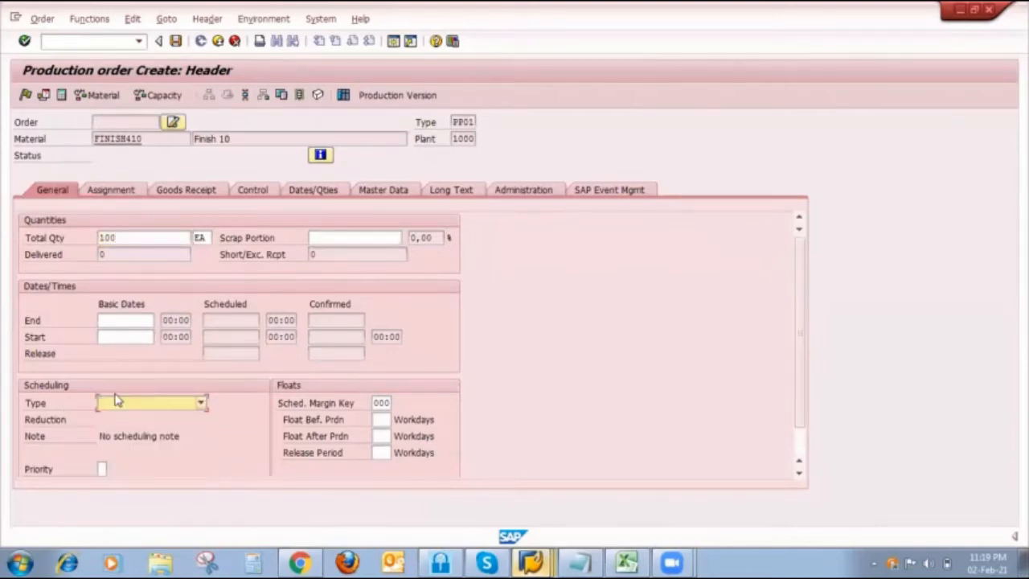
left_click(128, 338)
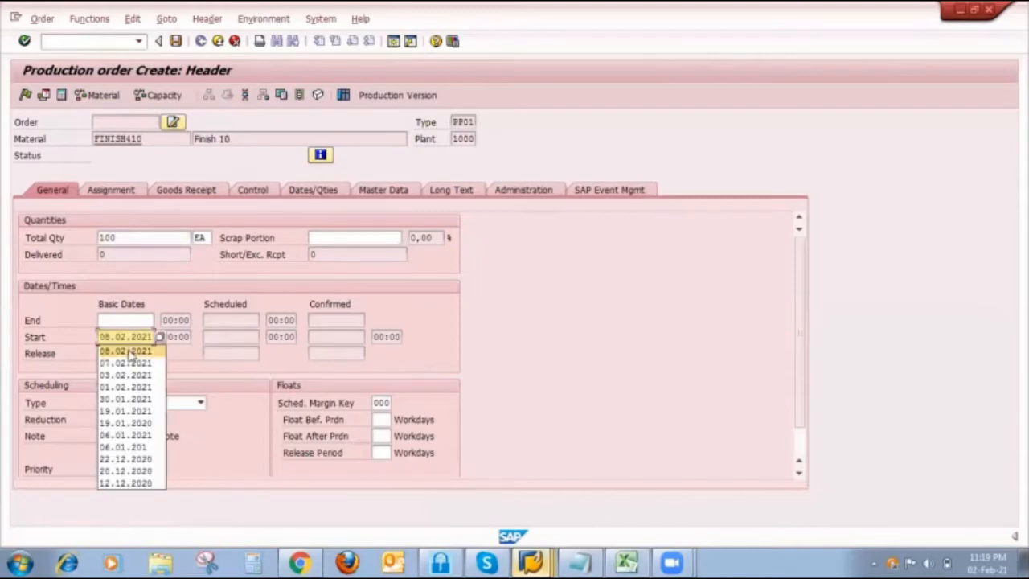
left_click(128, 351)
key("Return")
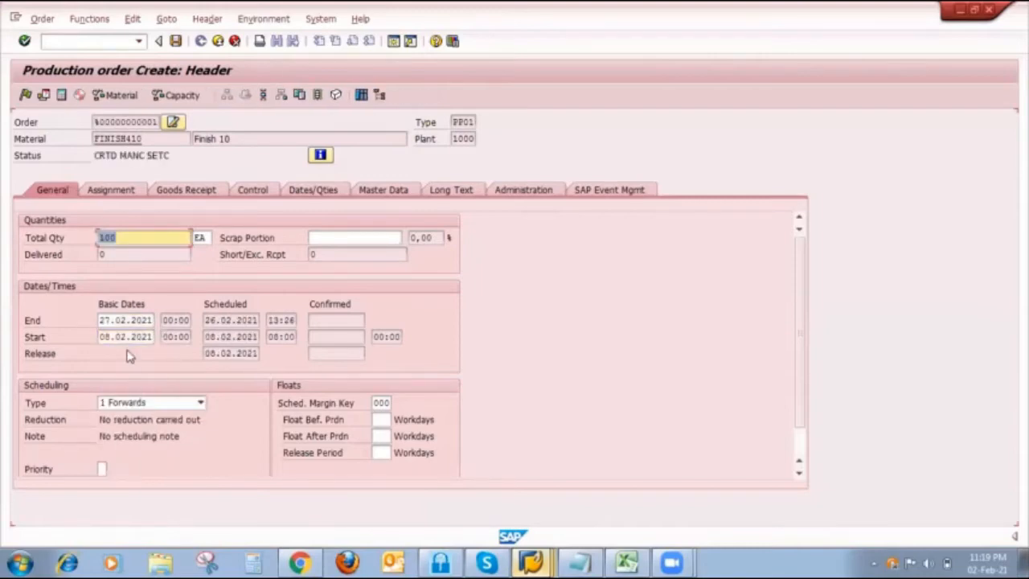
left_click(175, 40)
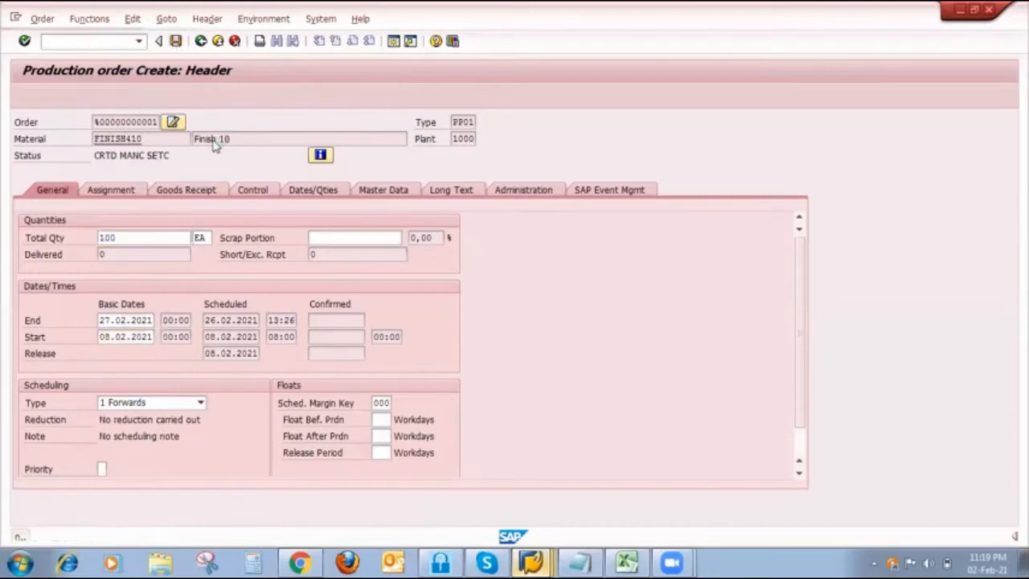
- Switch to the Stock/Requirements List session and refresh it to check the production order for FINISH410
mouse_move(530, 563)
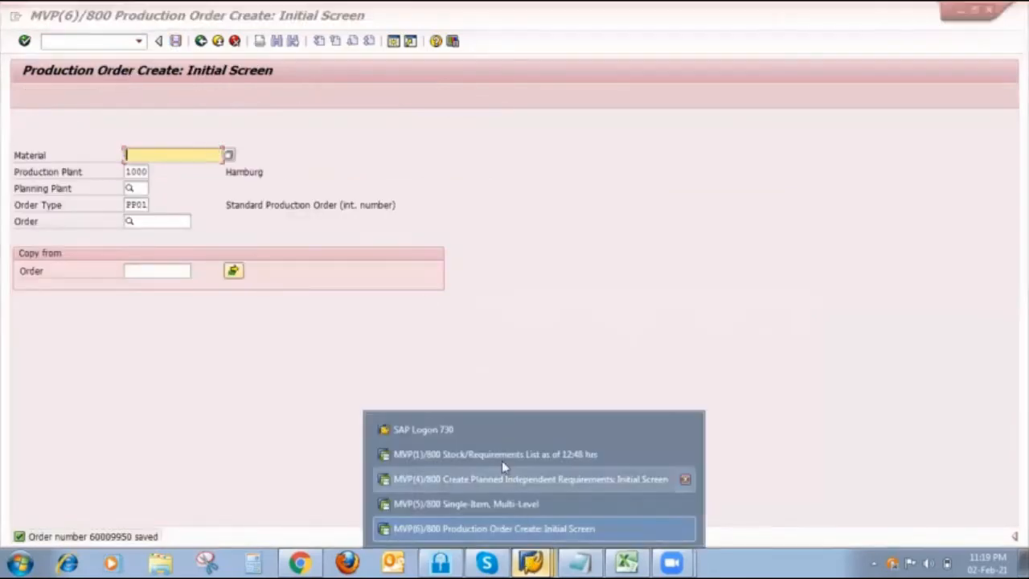
left_click(501, 458)
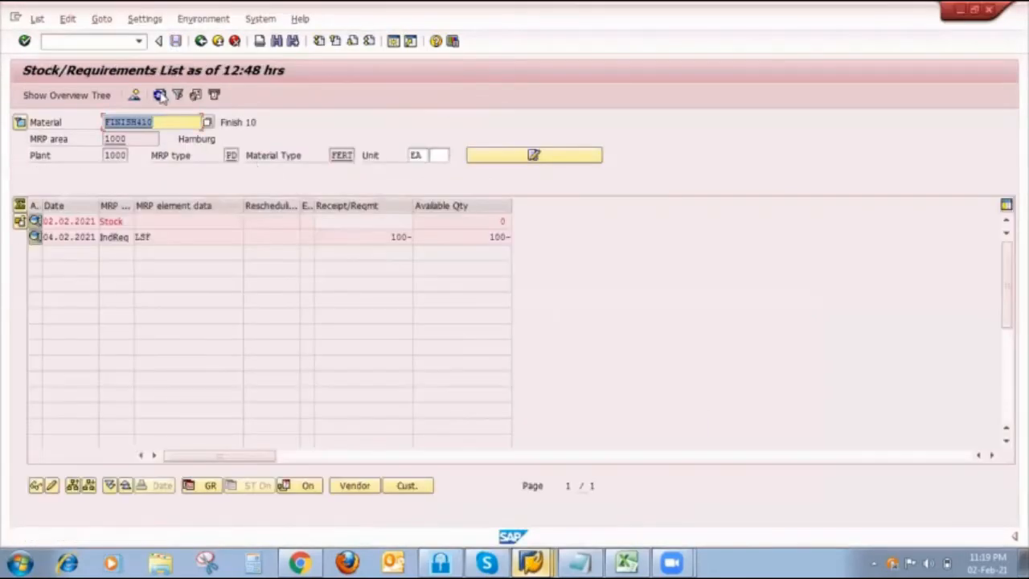
left_click(160, 95)
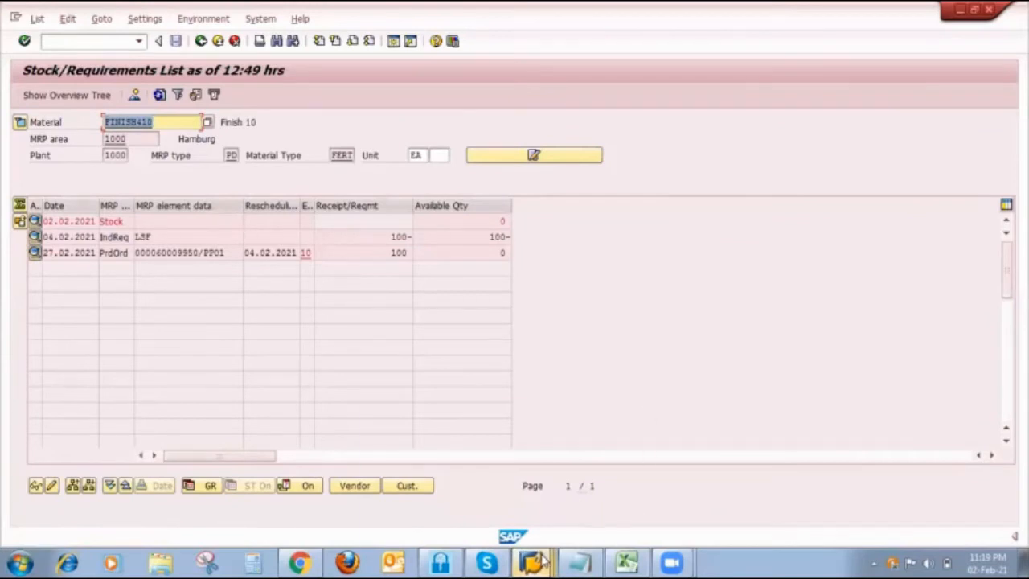
- Reopen the Single-Item, Multi-Level selection for FINISH410, set planning mode 3, and enable unchanged components, results display before saving and material list
mouse_move(530, 562)
left_click(531, 482)
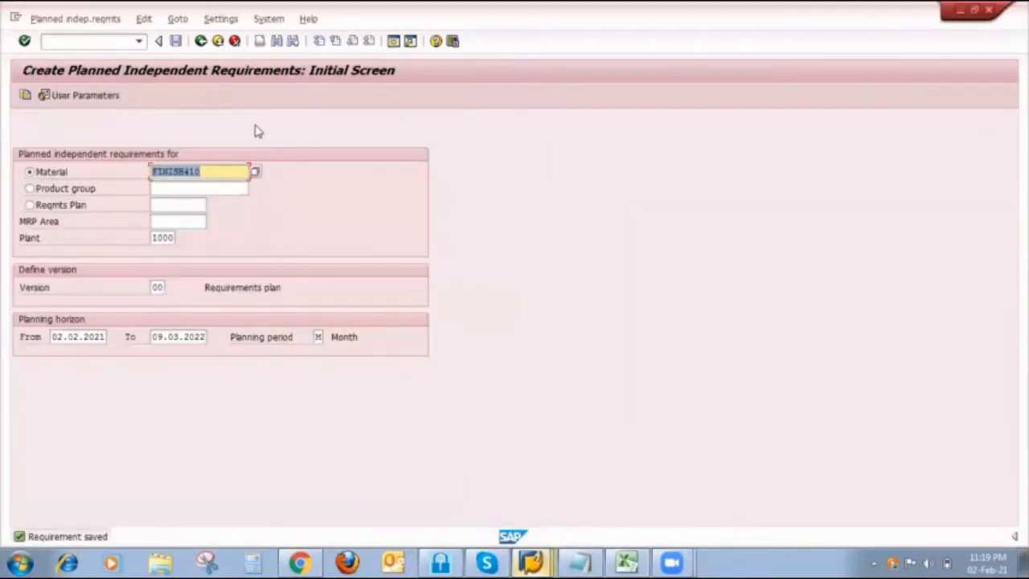
mouse_move(531, 562)
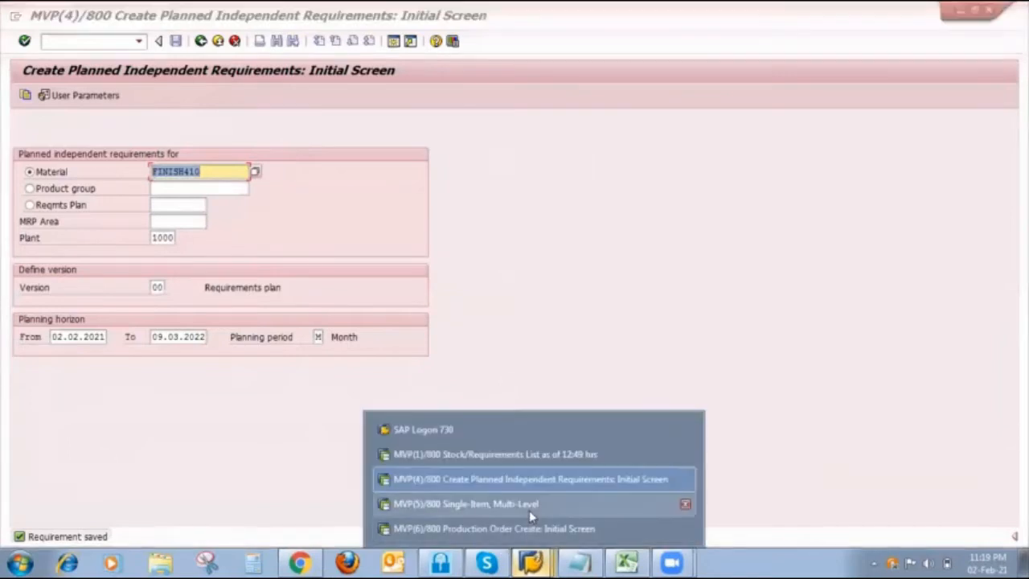
left_click(531, 480)
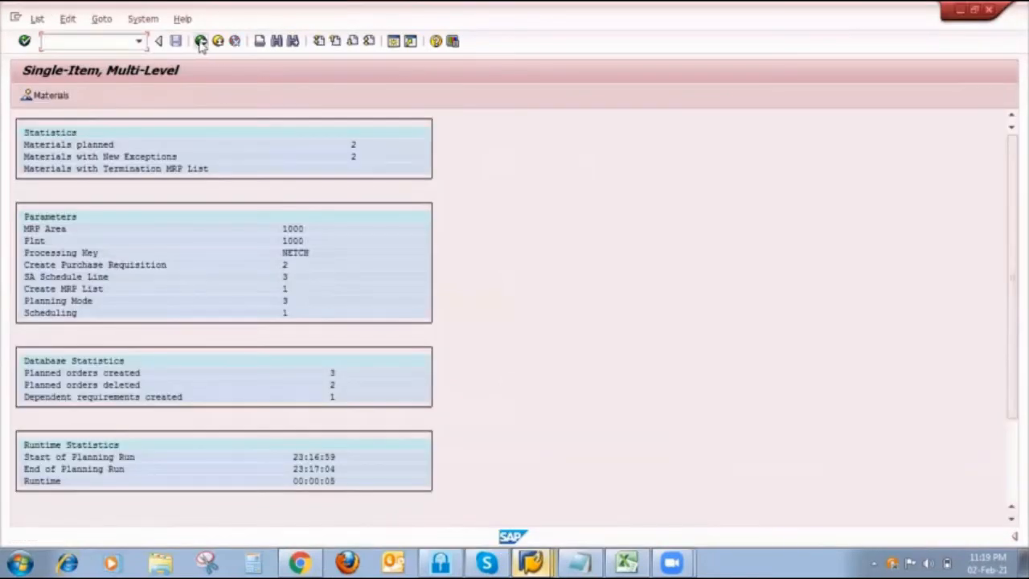
left_click(200, 42)
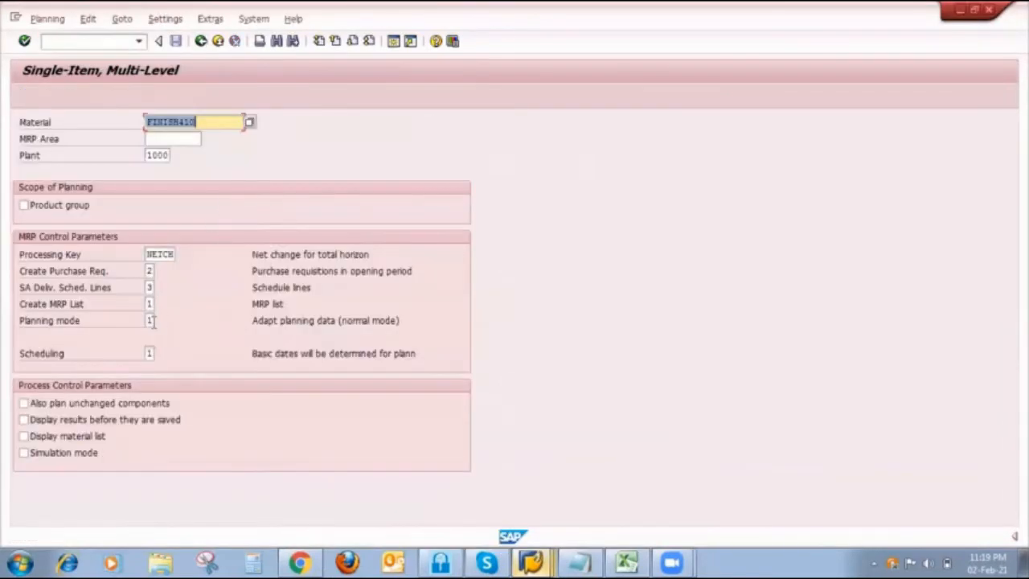
left_click(150, 320)
key("BackSpace")
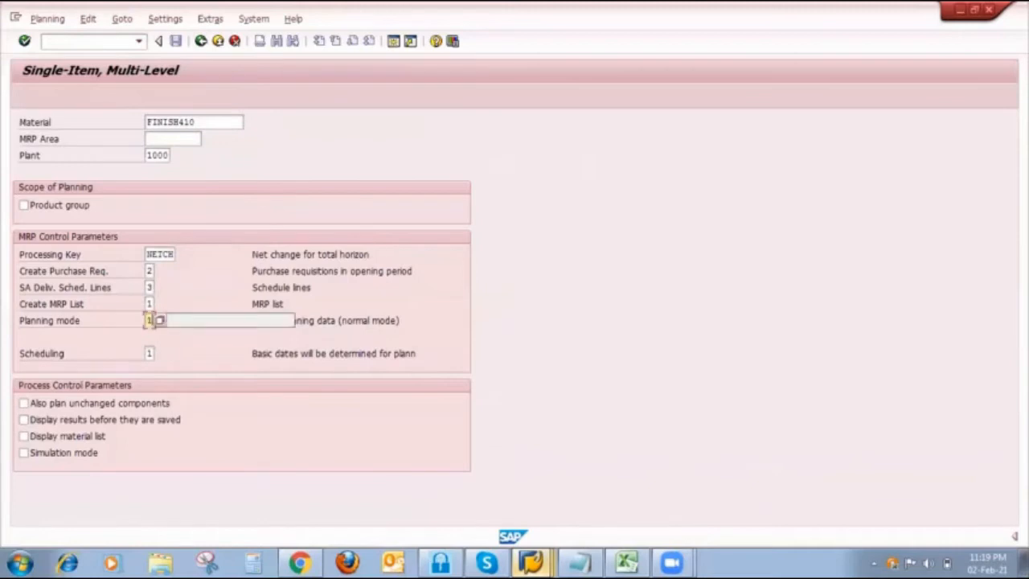
key("Tab")
left_click(34, 404)
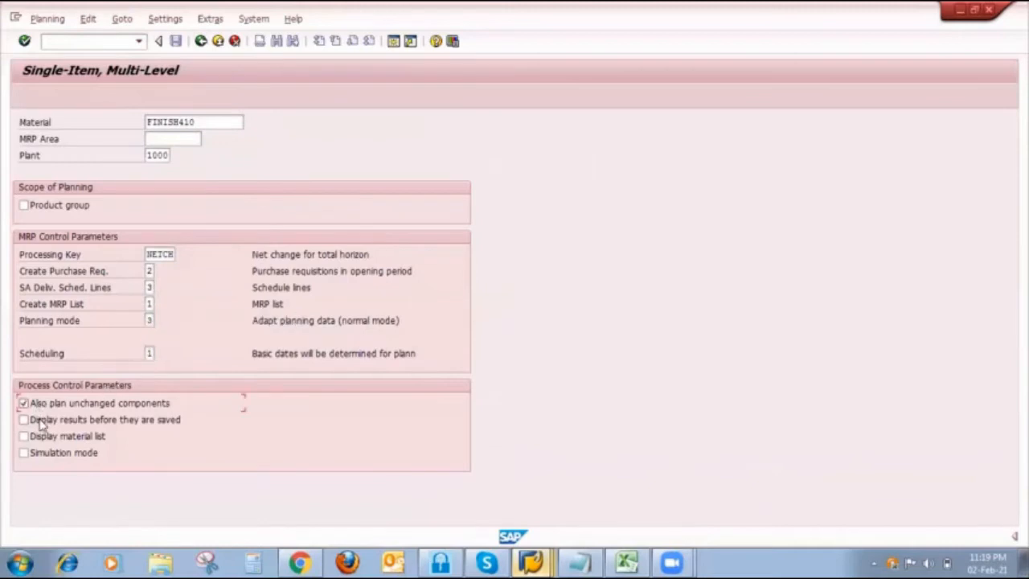
left_click(36, 420)
left_click(36, 435)
- Run MRP for FINISH410, save the planning result, and proceed through the remaining levels without stopping
key("Return")
key("Return")
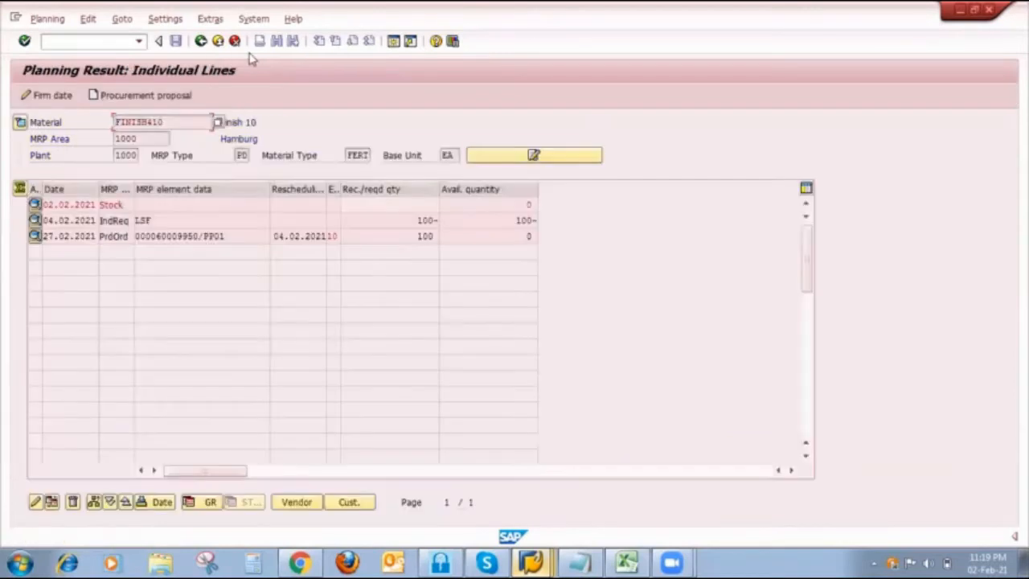
left_click(175, 42)
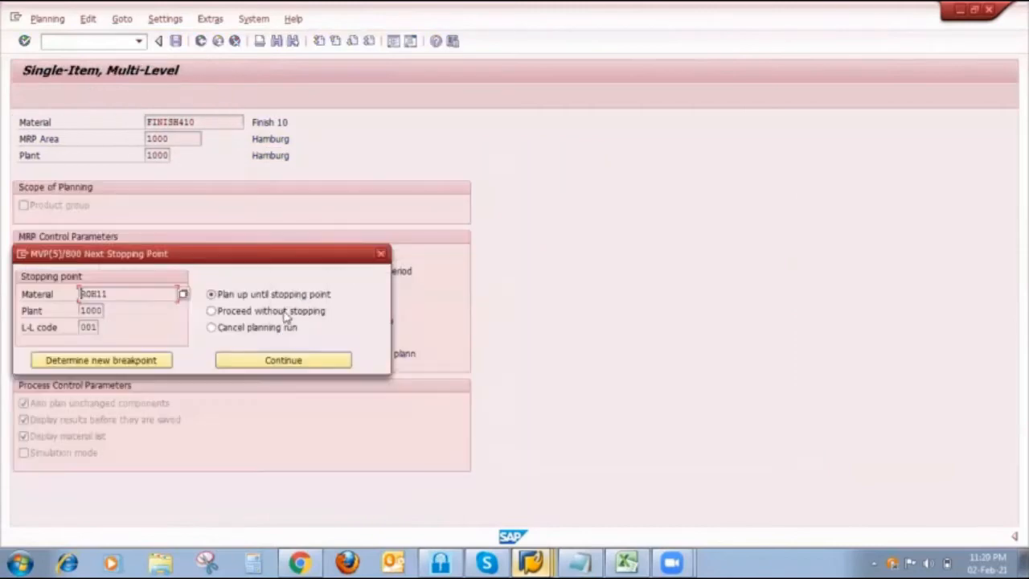
left_click(284, 315)
left_click(265, 362)
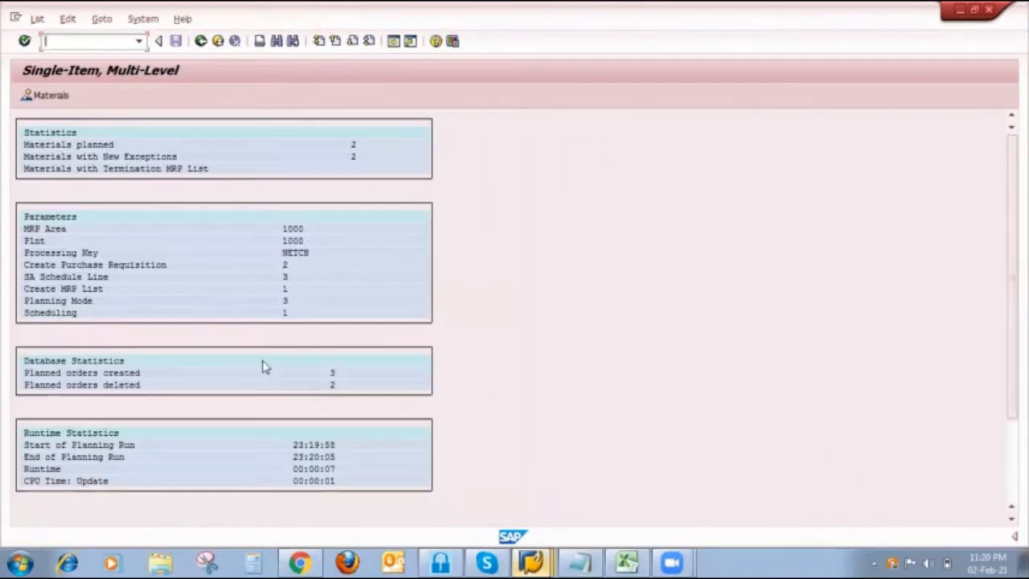
- Switch to the Stock/Requirements List session and refresh it to check the MRP result for FINISH410
mouse_move(530, 561)
left_click(487, 454)
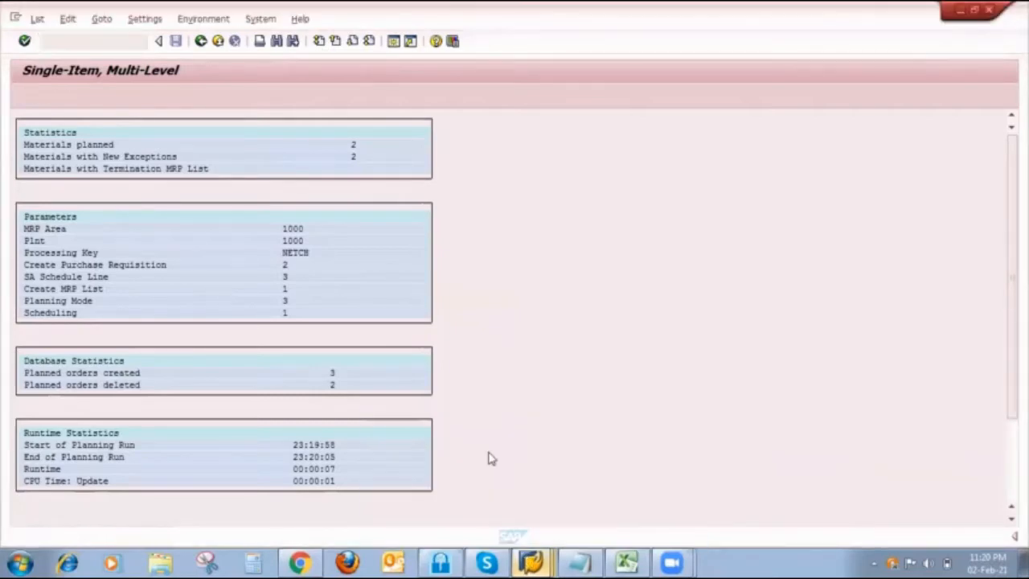
left_click(160, 94)
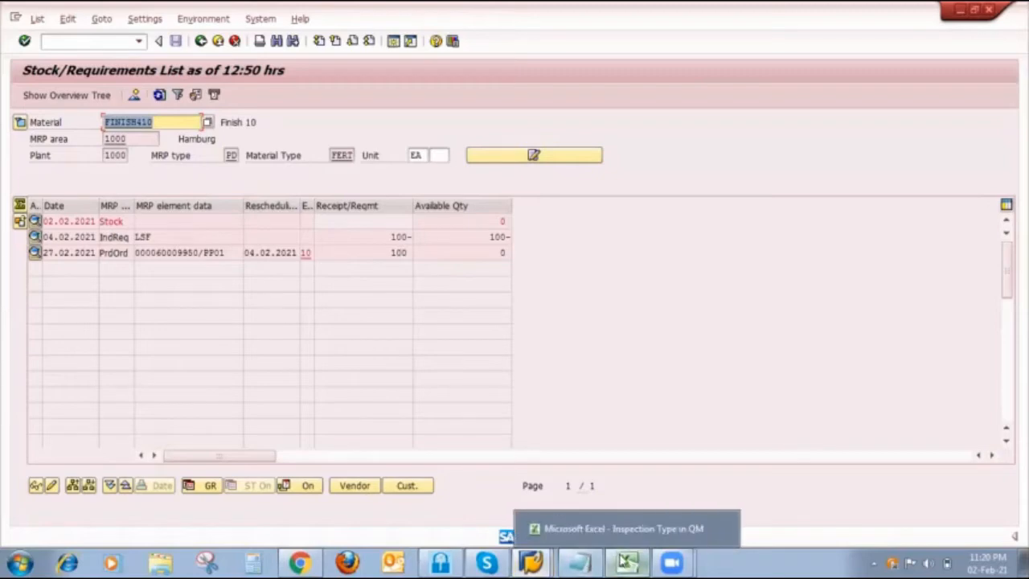
- Switch to the Strategy 10 sheet in Excel and compare the planned order in column F with column G's PIR and production order
left_click(627, 561)
left_click(528, 394)
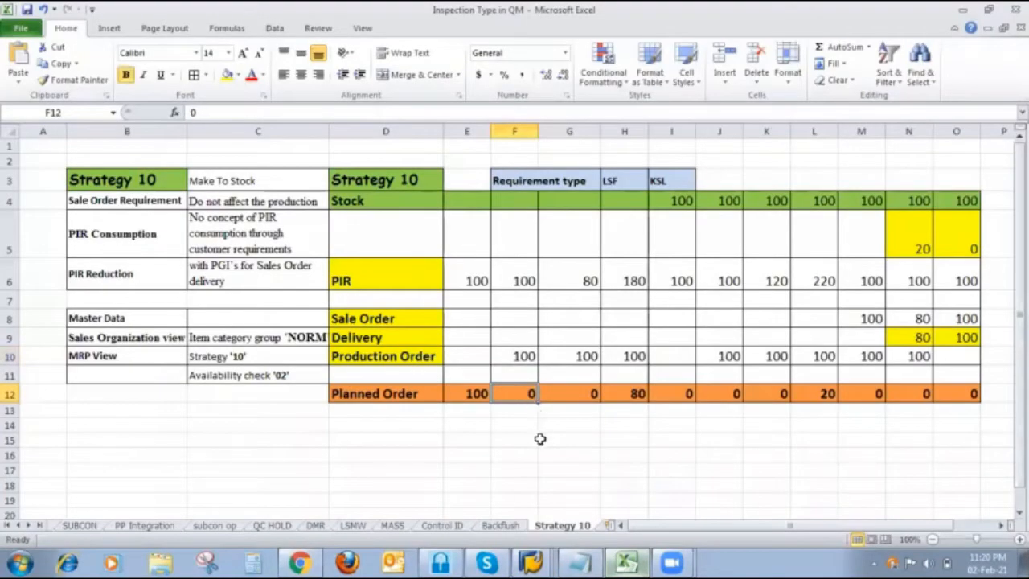
left_click(524, 405)
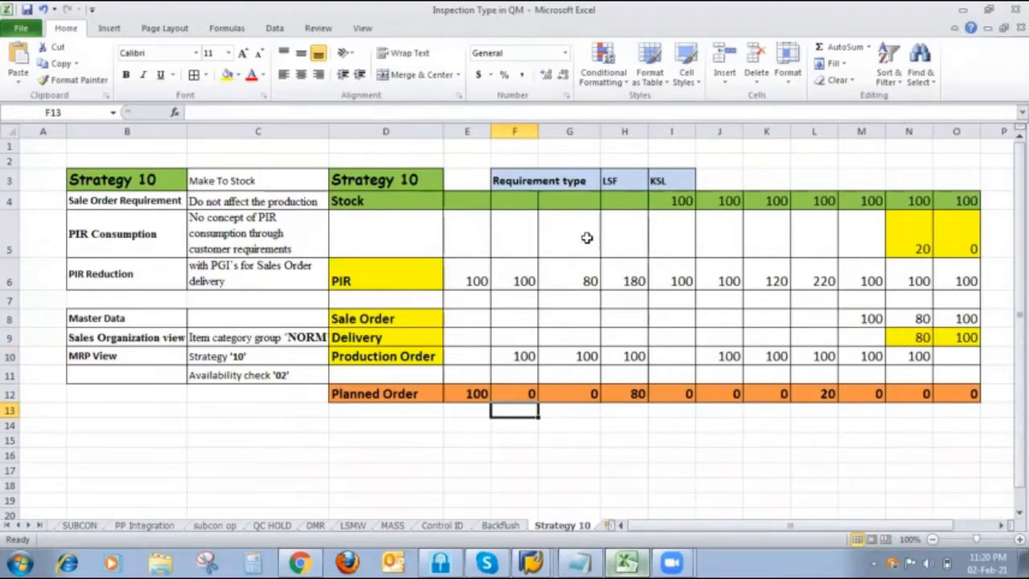
left_click(595, 270)
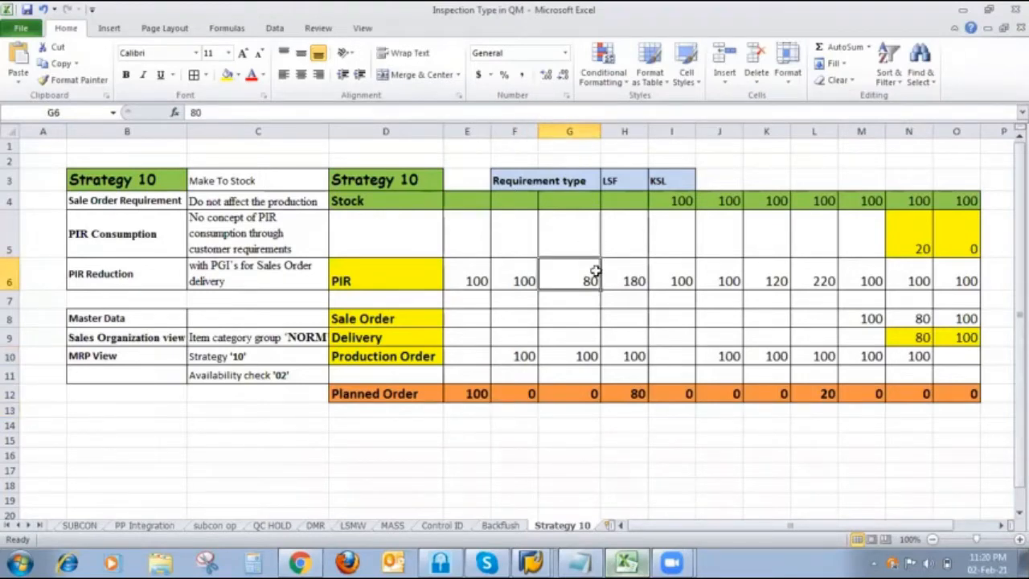
left_click(585, 354)
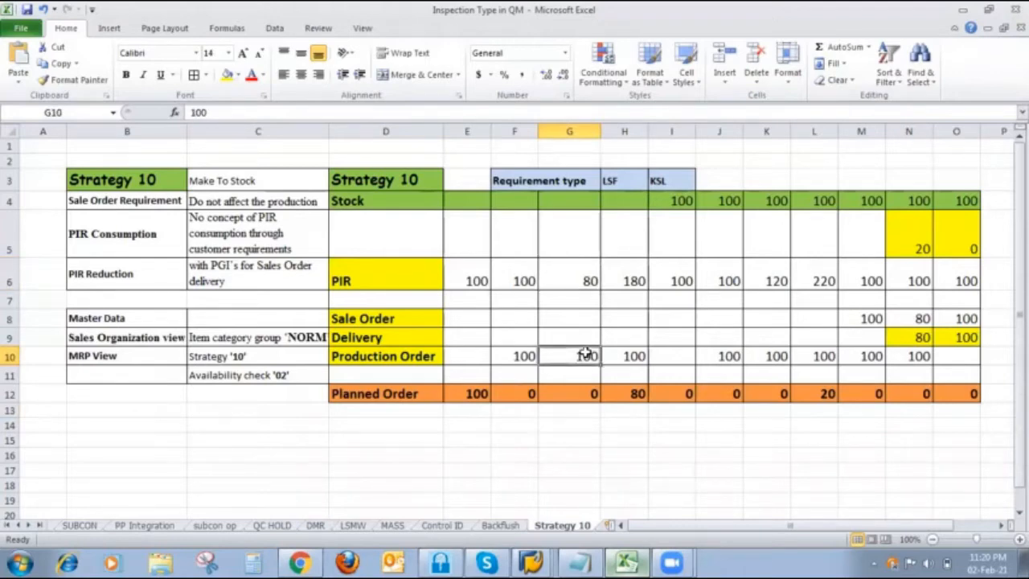
- Return to the SAP Stock/Requirements List, change the independent requirement of 04.02.2021 to 80, save it, and refresh the list
mouse_move(531, 561)
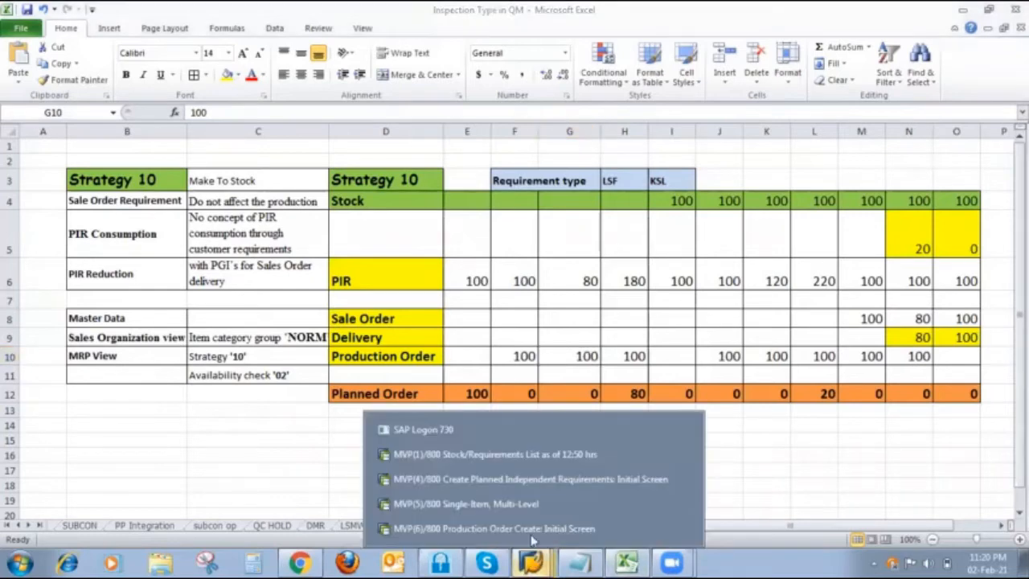
left_click(530, 462)
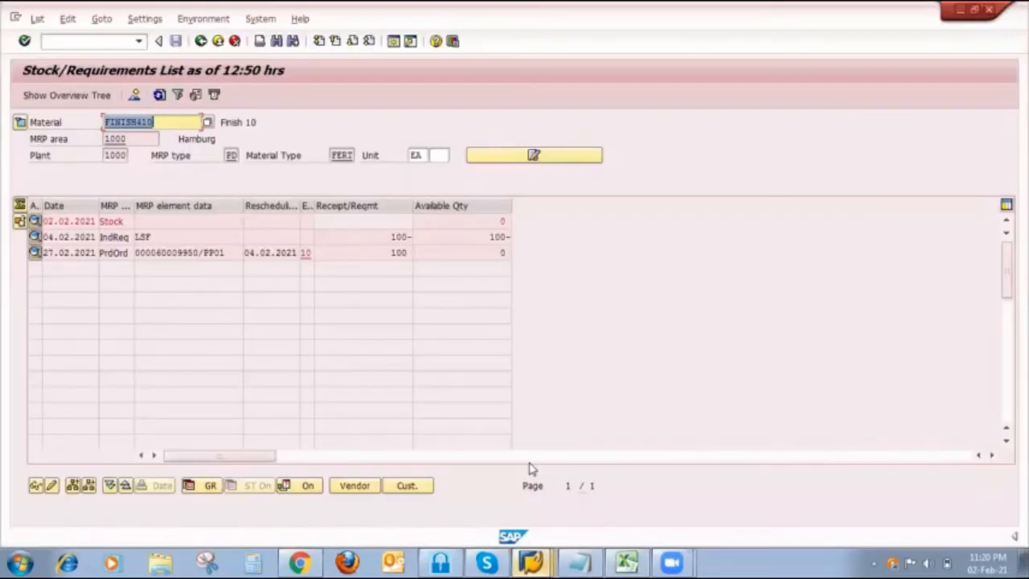
left_click(35, 238)
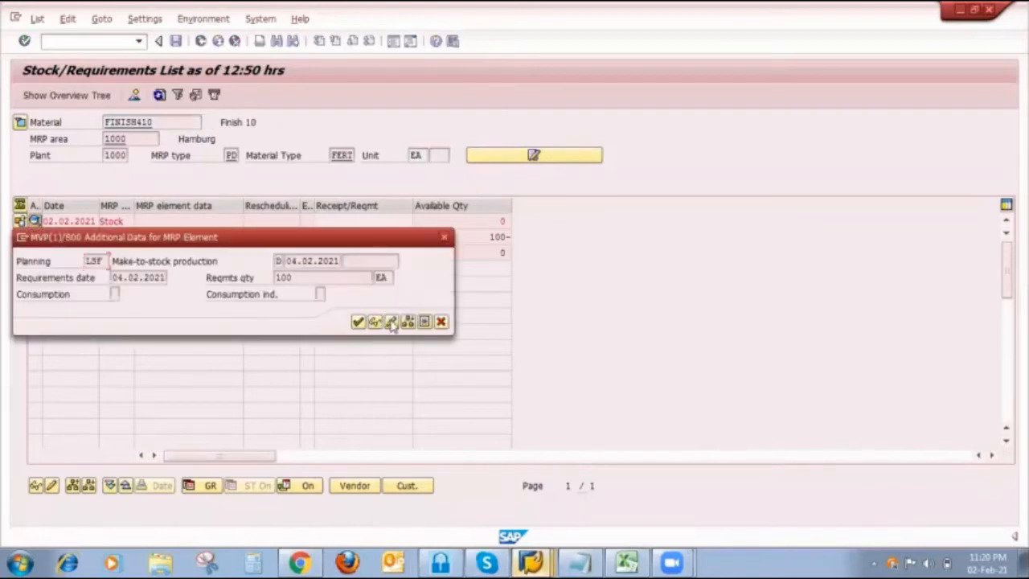
left_click(391, 321)
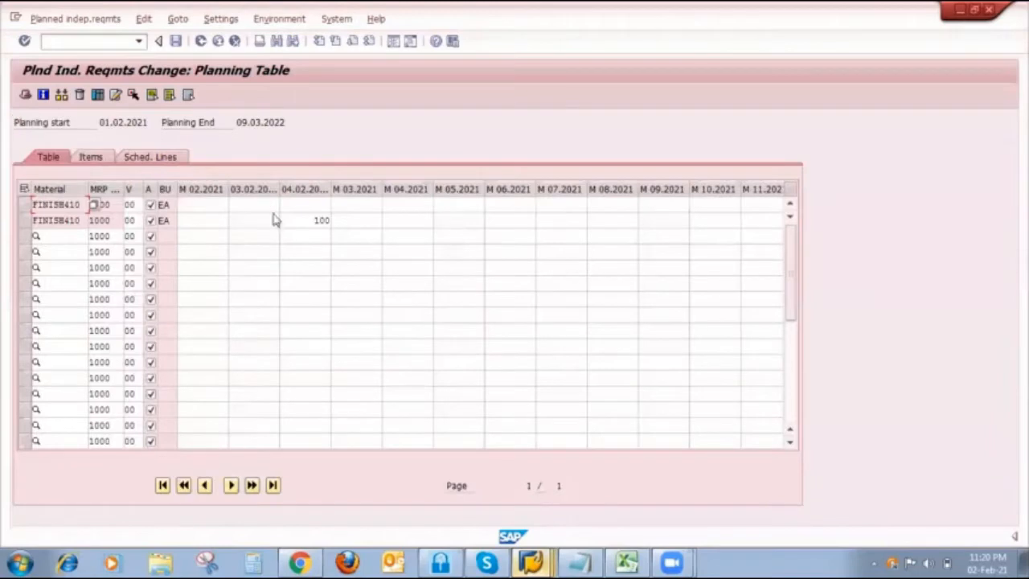
left_click(302, 220)
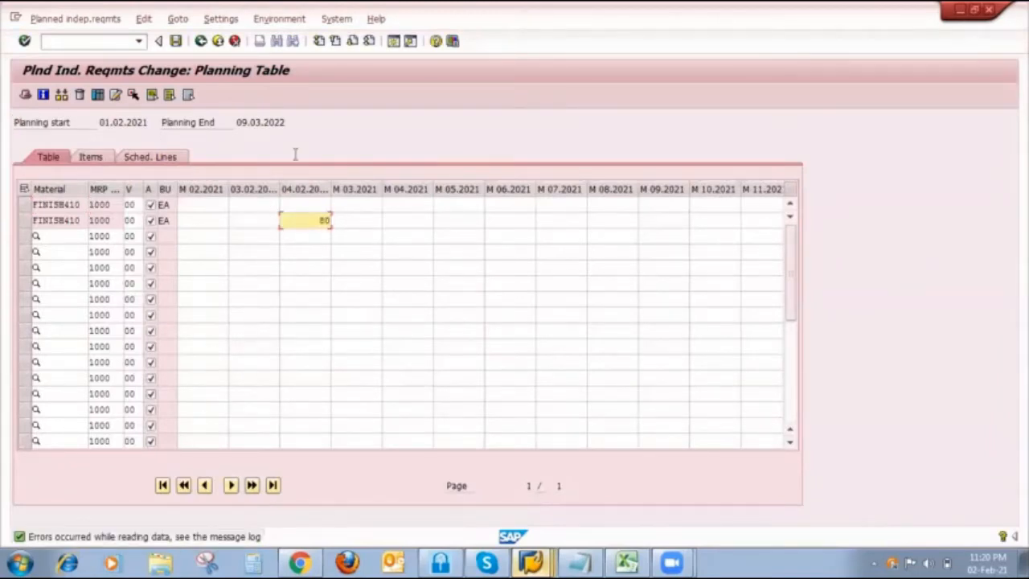
left_click(175, 40)
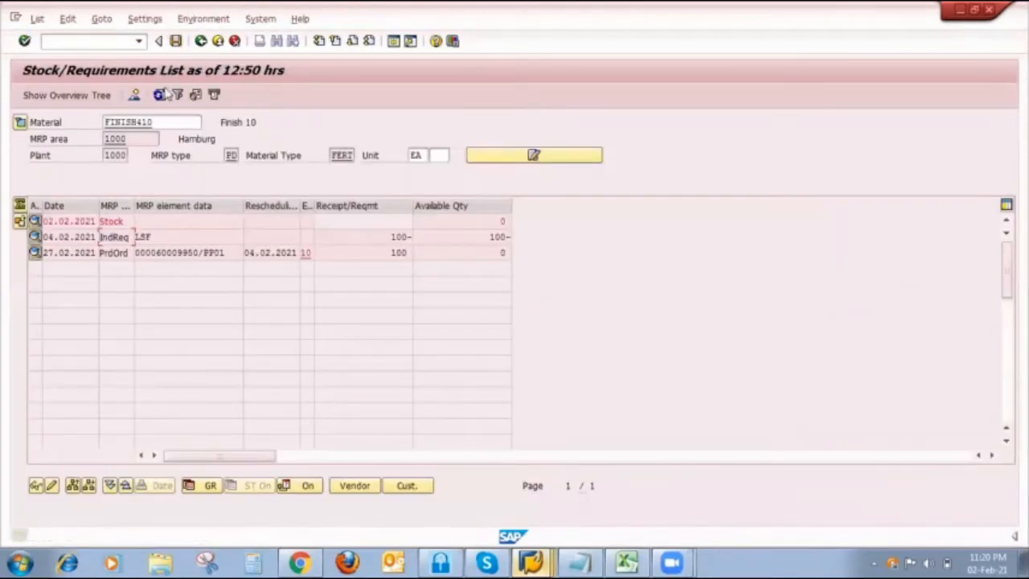
left_click(159, 95)
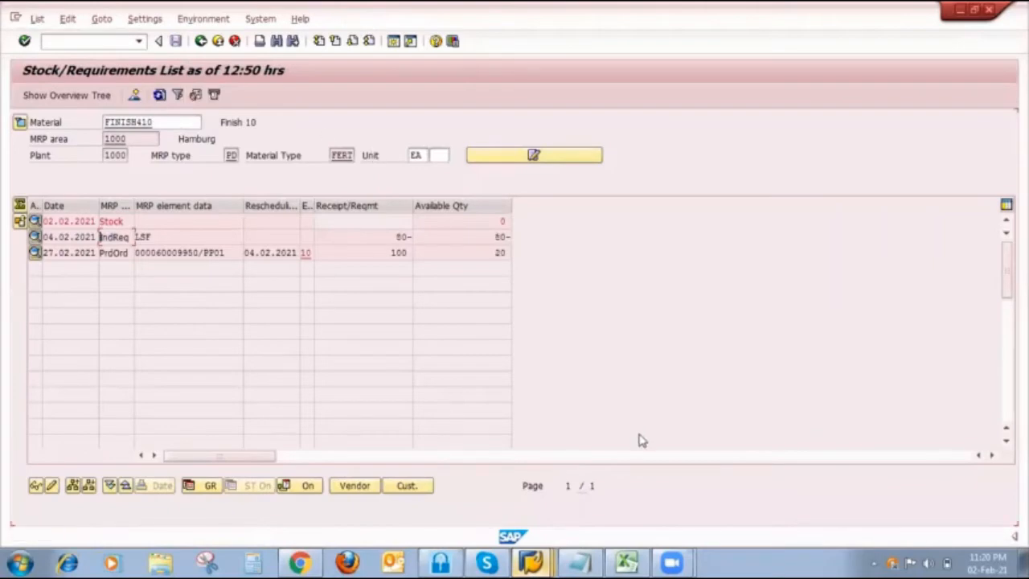
- Return to the MRP session's selection screen, set planning mode 3, and enable unchanged components, results display before saving and material list
left_click(530, 562)
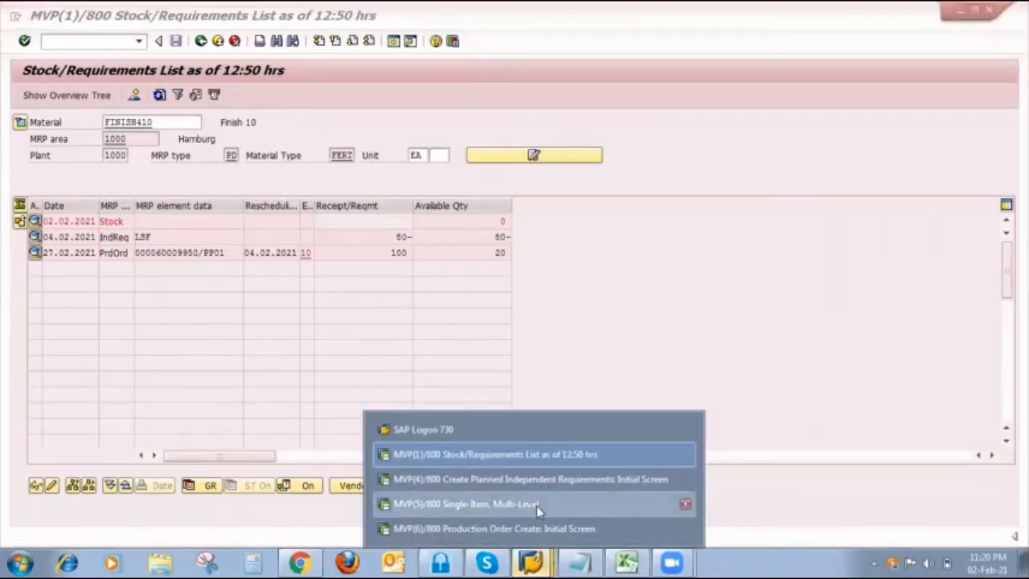
left_click(536, 504)
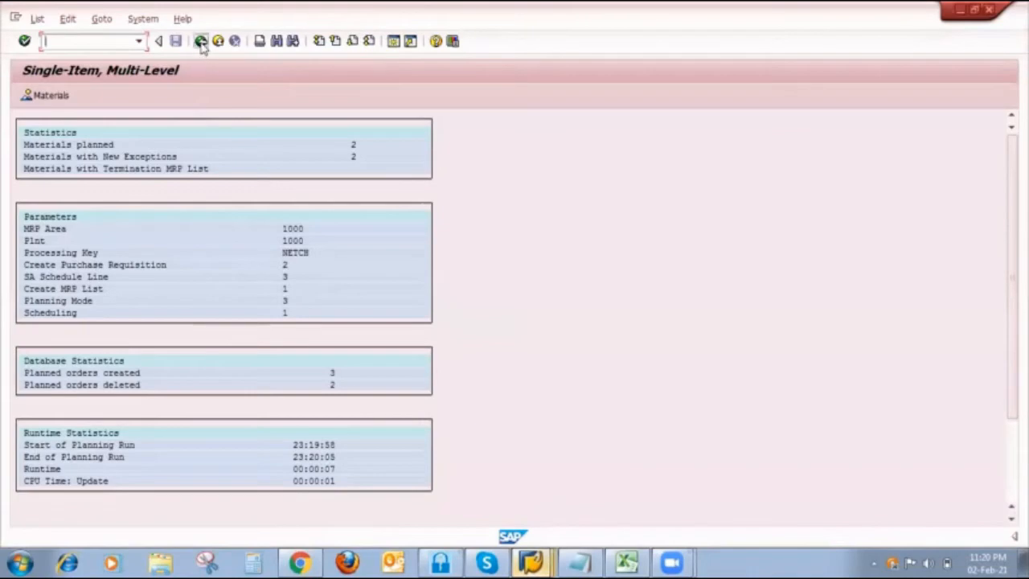
left_click(201, 40)
left_click(150, 320)
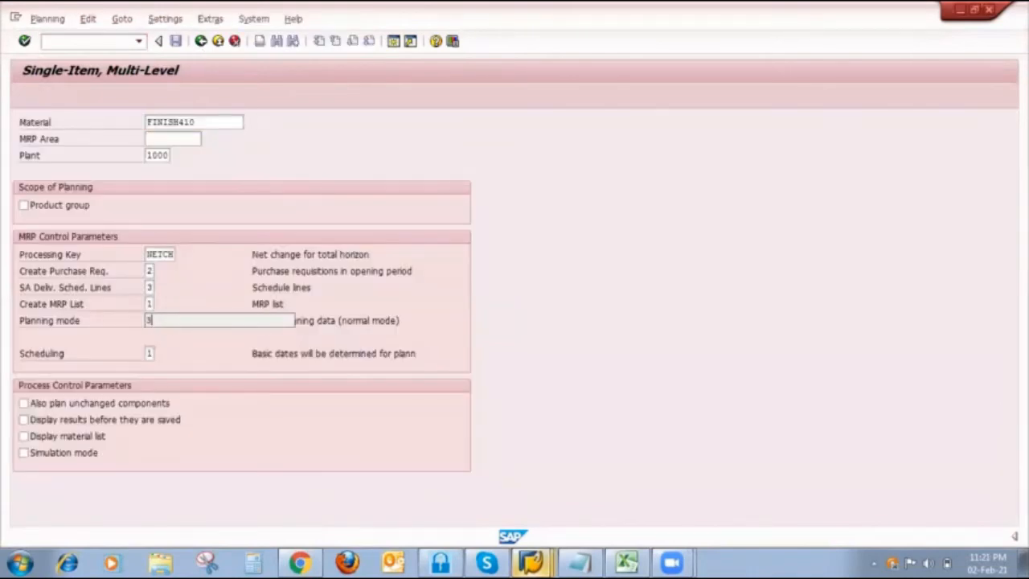
type("3")
left_click(146, 354)
left_click(72, 404)
left_click(50, 419)
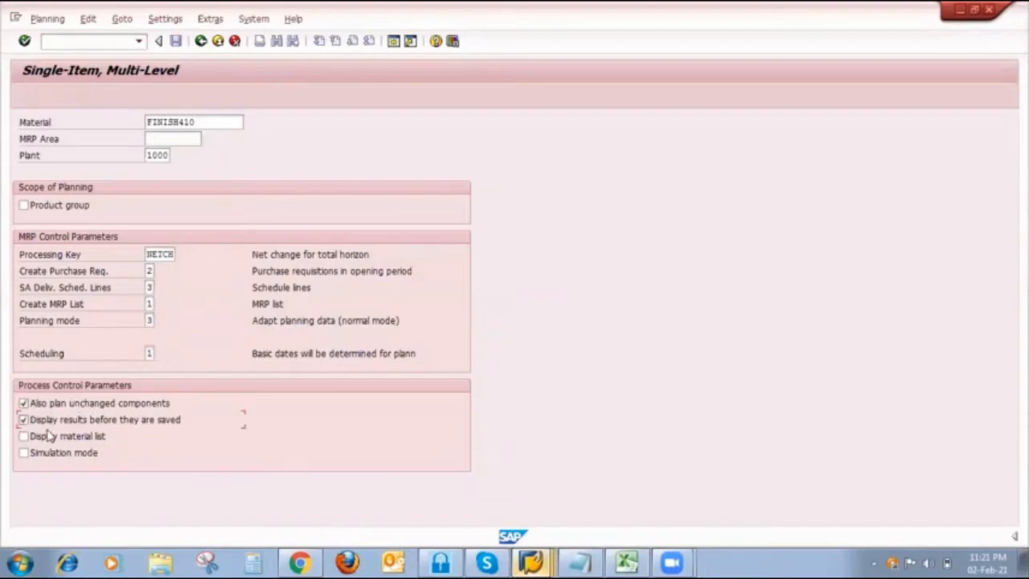
left_click(50, 437)
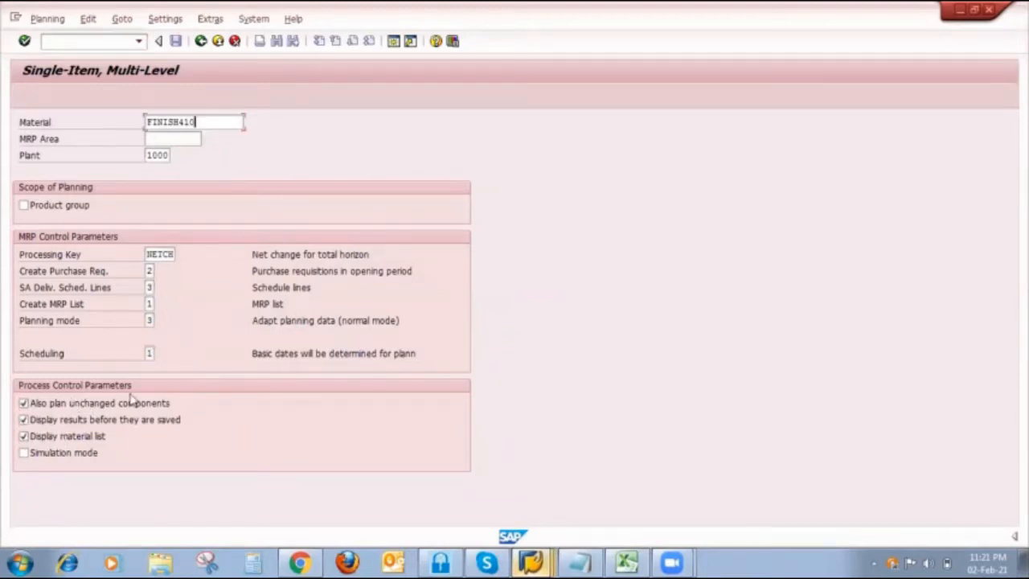
- Rerun MRP for FINISH410 with the changed requirement, save the result, and proceed without stopping
key("Return")
key("Return")
left_click(176, 42)
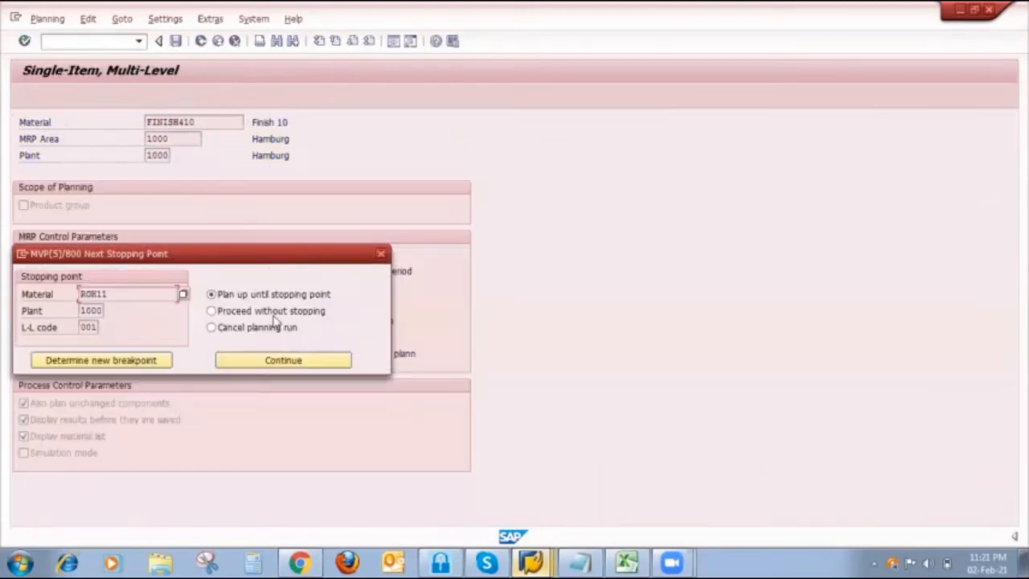
left_click(273, 313)
left_click(273, 360)
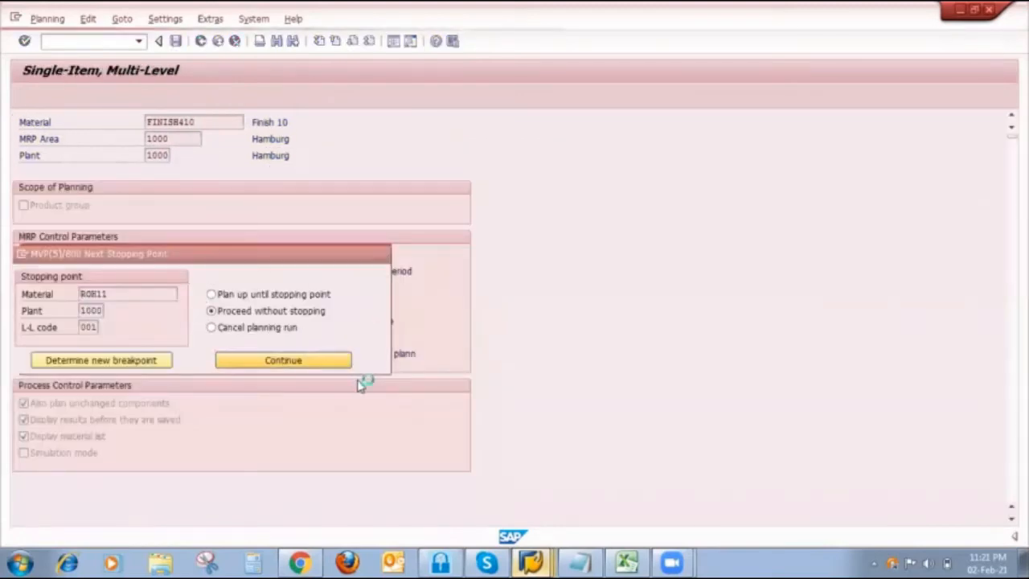
- Go back to the Stock/Requirements List session and refresh it to check supply against the reduced requirement
left_click(532, 562)
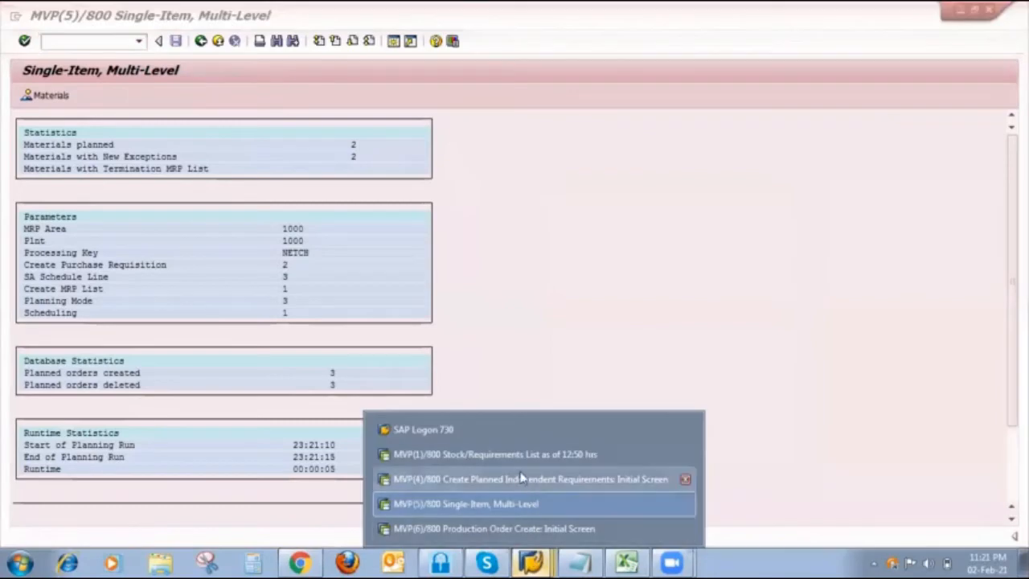
left_click(517, 458)
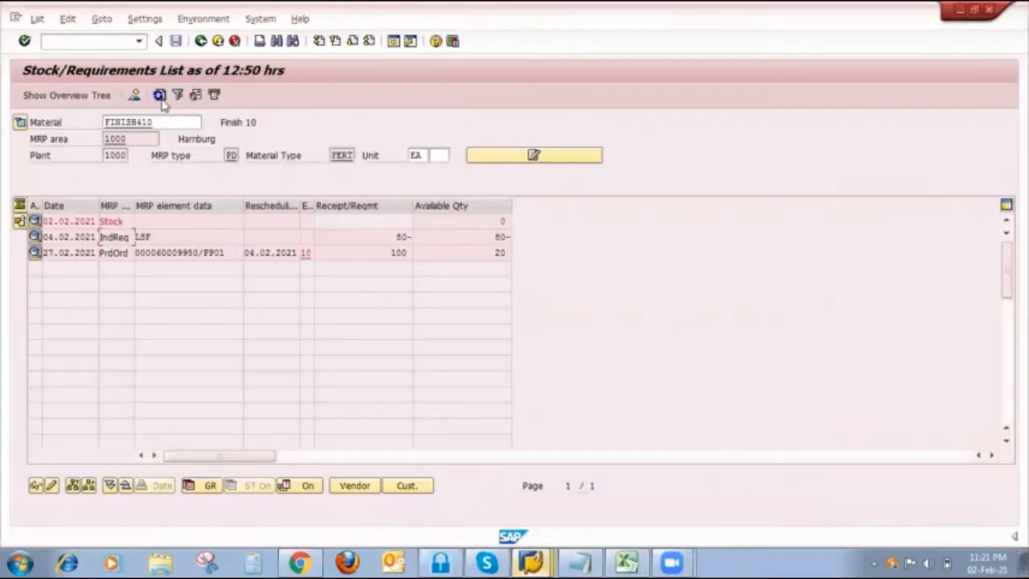
left_click(160, 95)
- Switch to the Strategy 10 sheet in Excel and review column G's planned order and column H's PIR and production order
left_click(628, 561)
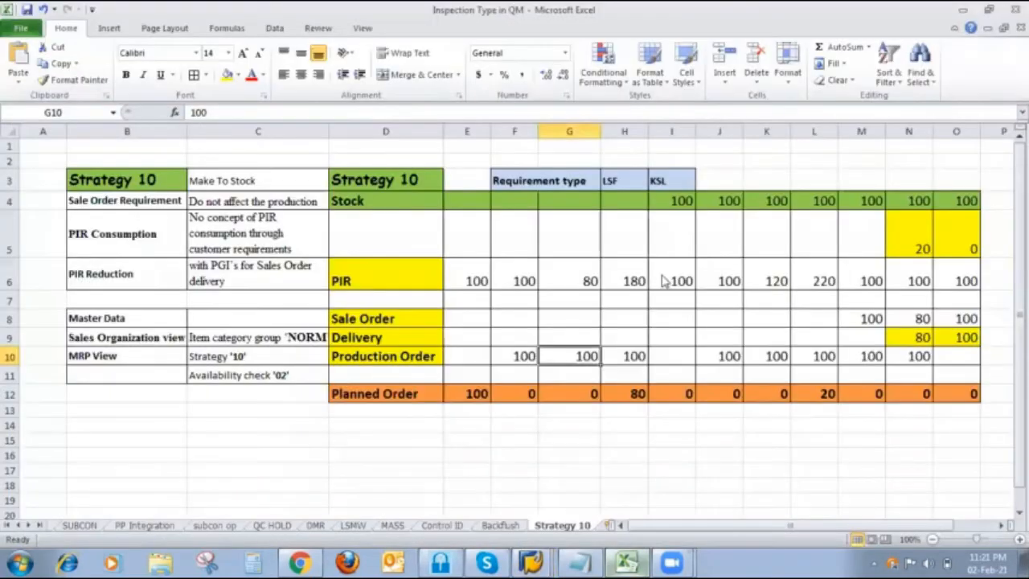
left_click(592, 392)
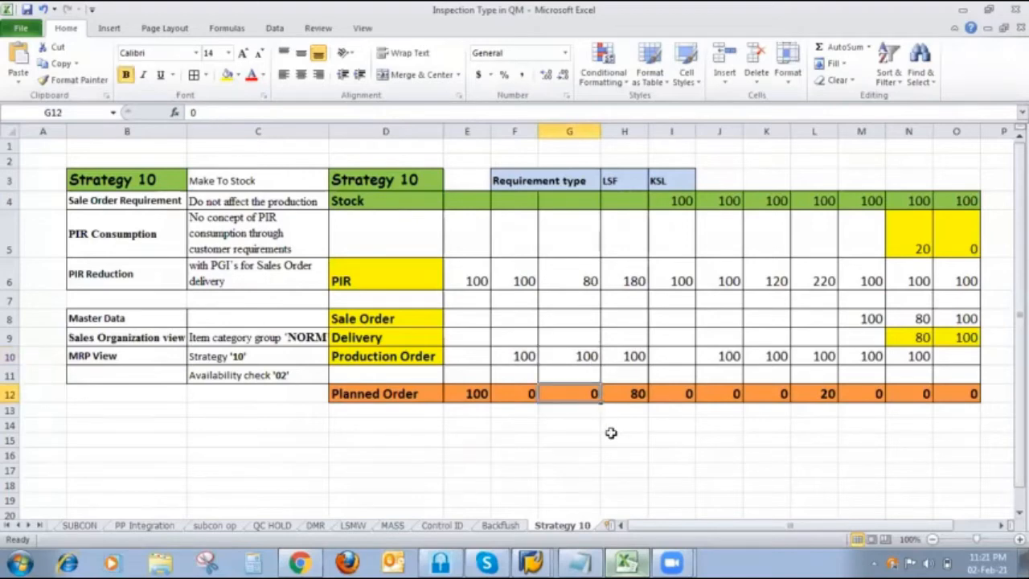
left_click(623, 281)
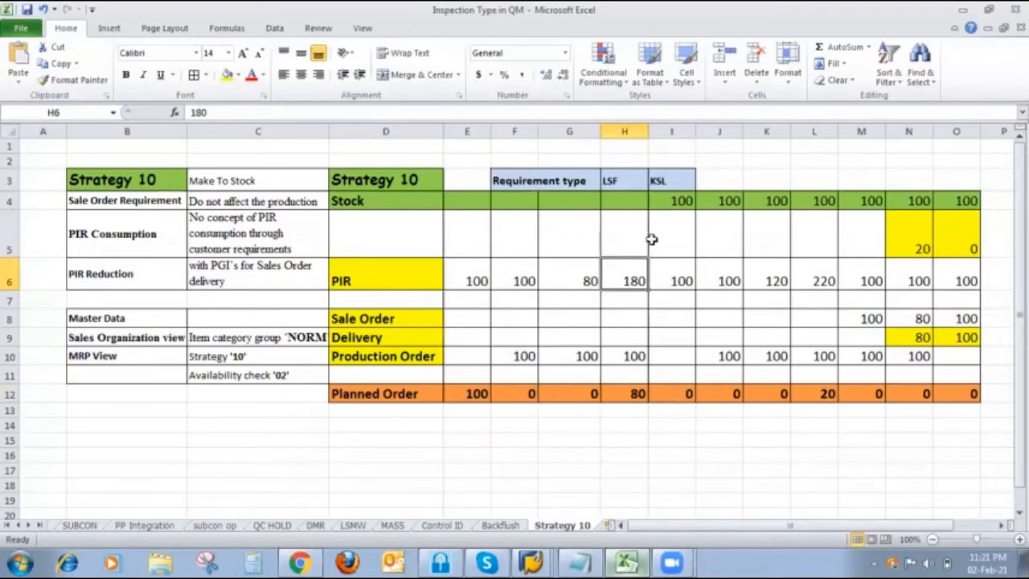
left_click(643, 358)
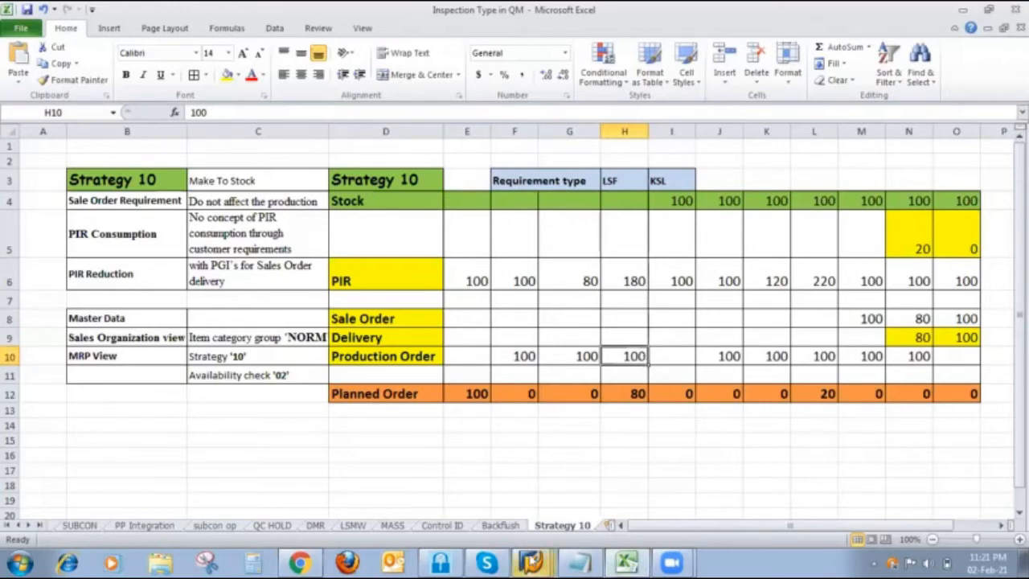
- Return to the Stock/Requirements List, change the LSF planned independent requirement for 04.02.2021 to 180, save it and refresh the list
left_click(530, 563)
left_click(514, 455)
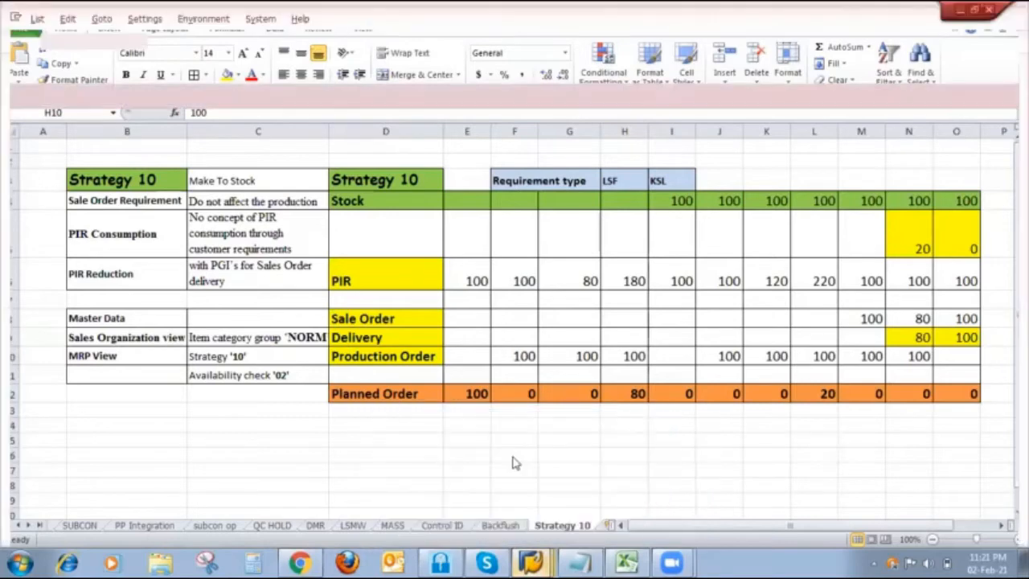
left_click(35, 238)
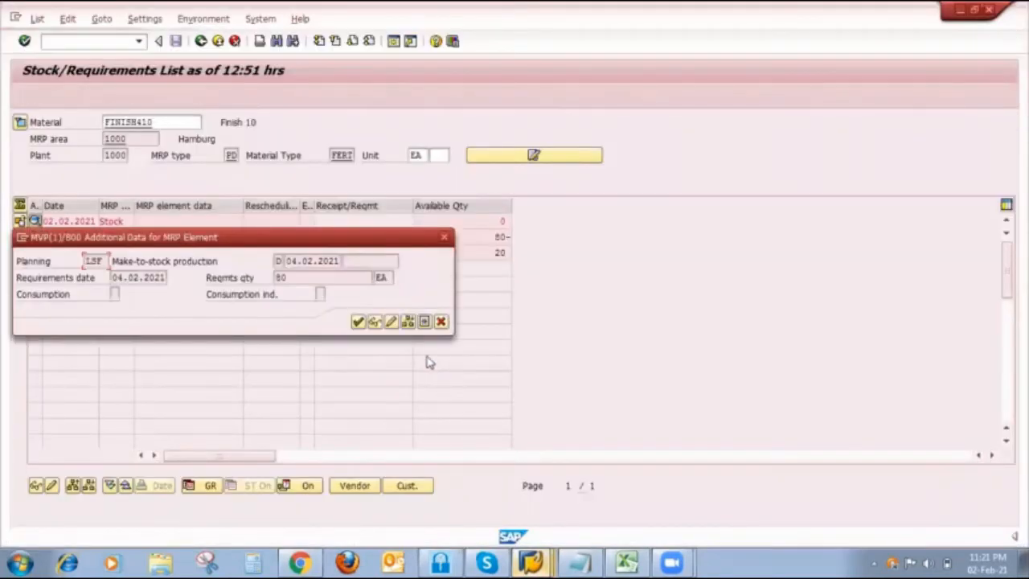
left_click(391, 321)
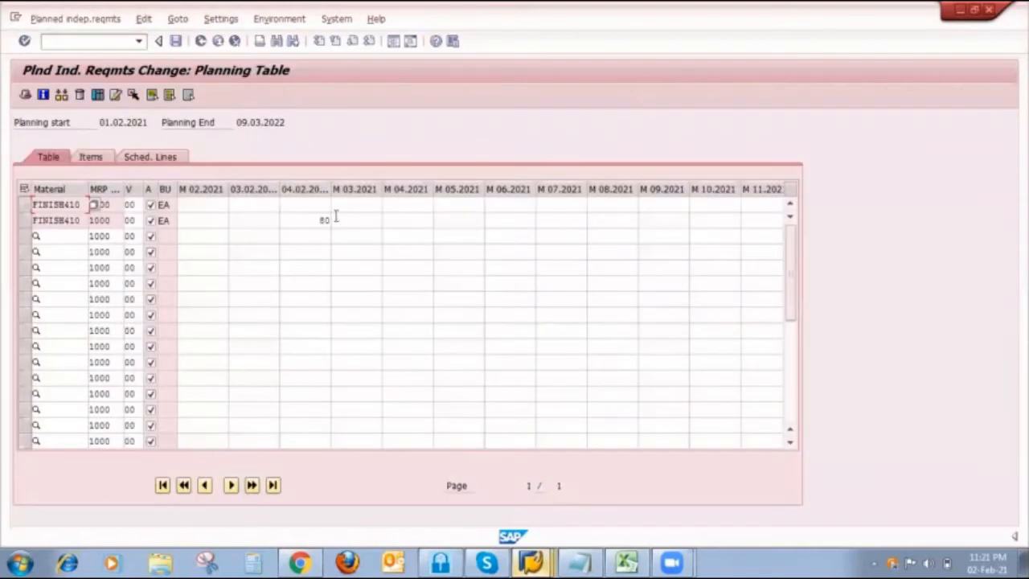
double_click(317, 218)
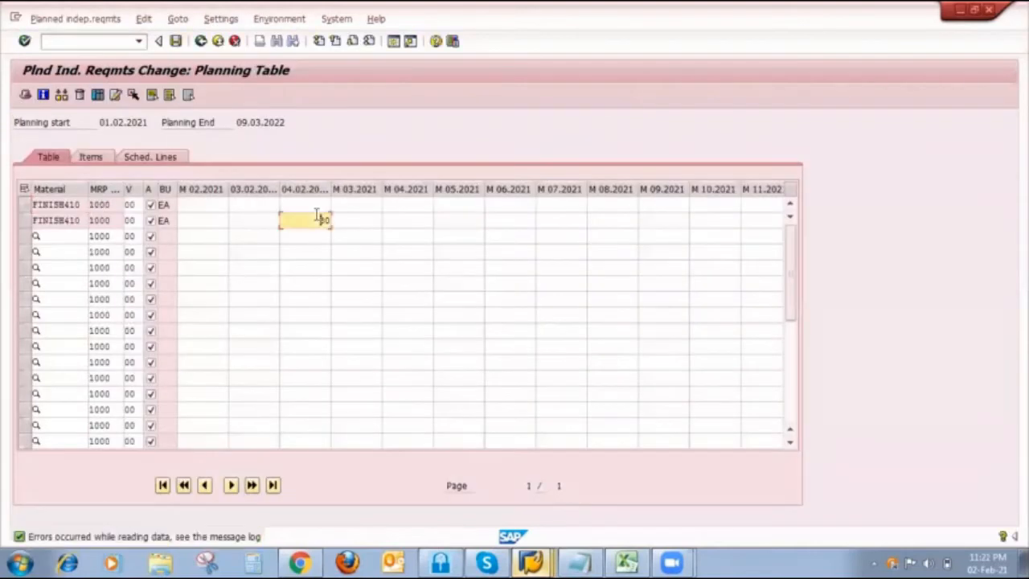
left_click(176, 42)
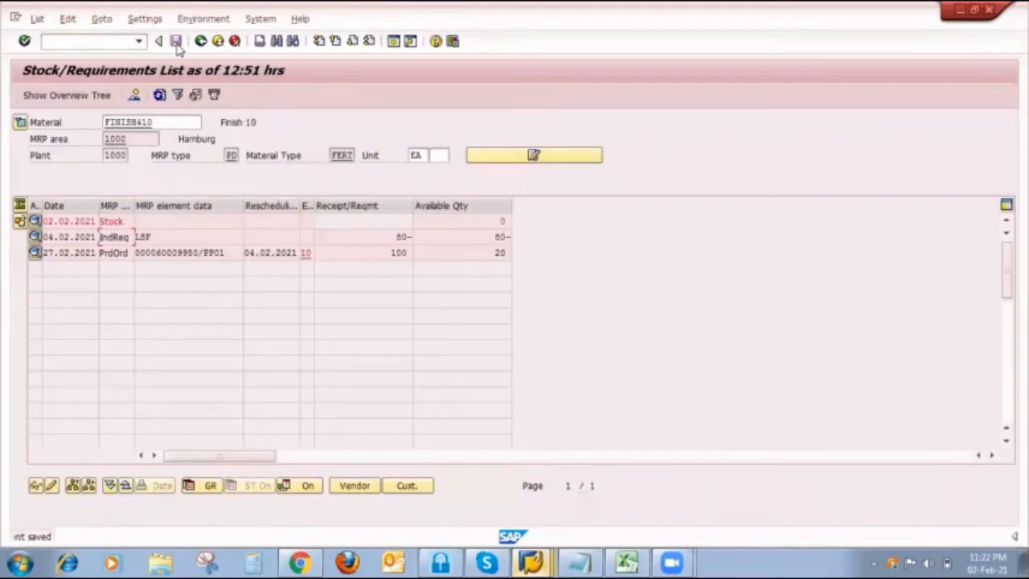
left_click(160, 95)
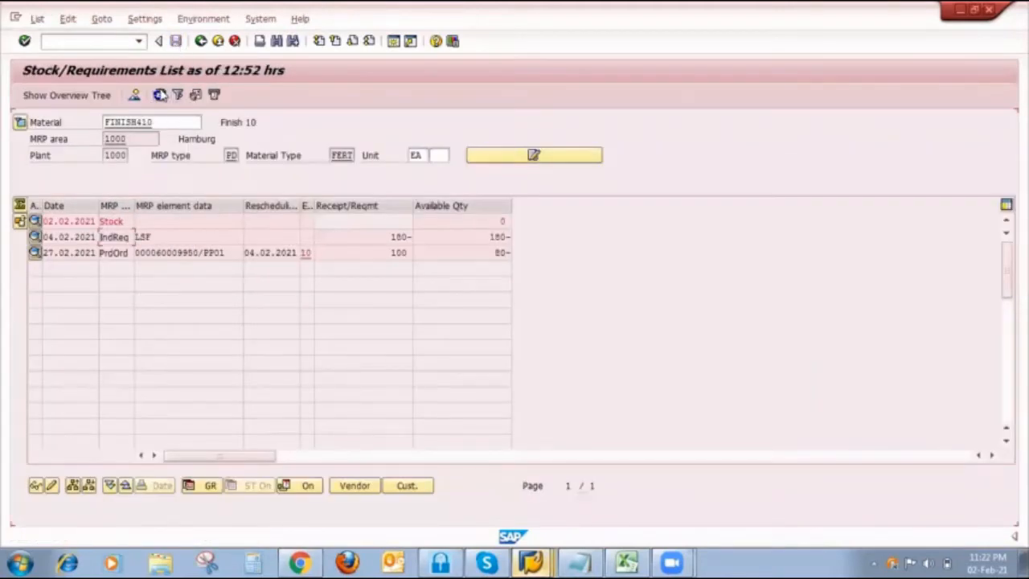
- In the single-item MRP session, go back to the selection screen, set planning mode 3, and enable unchanged components, results before saving and material list
mouse_move(530, 562)
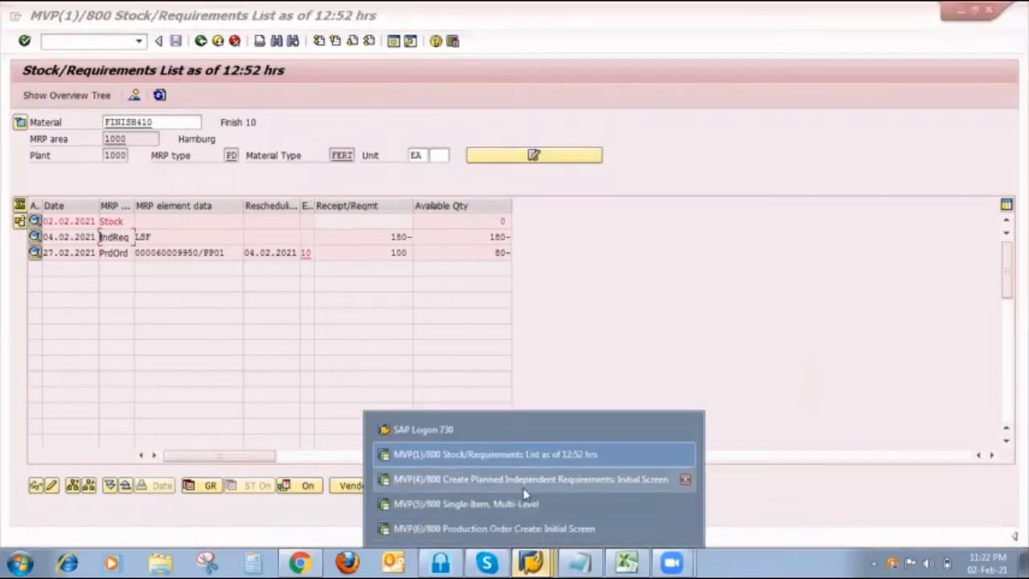
left_click(523, 503)
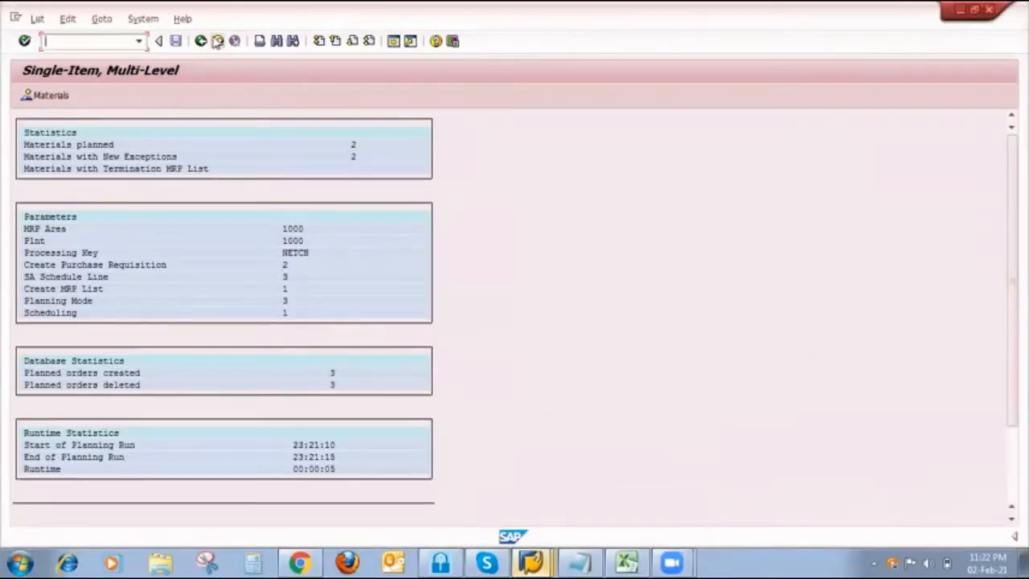
left_click(217, 41)
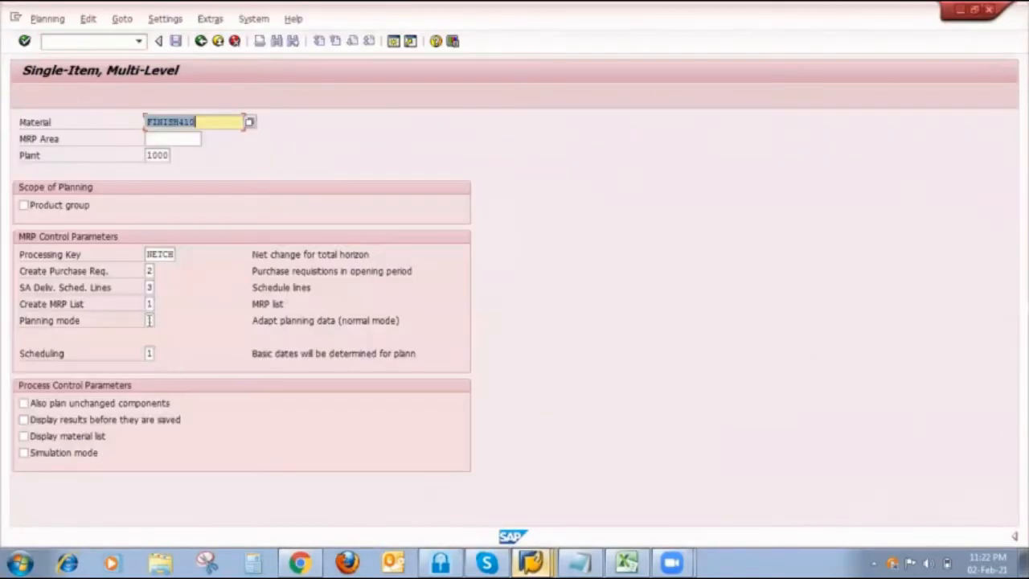
left_click(151, 320)
type("3")
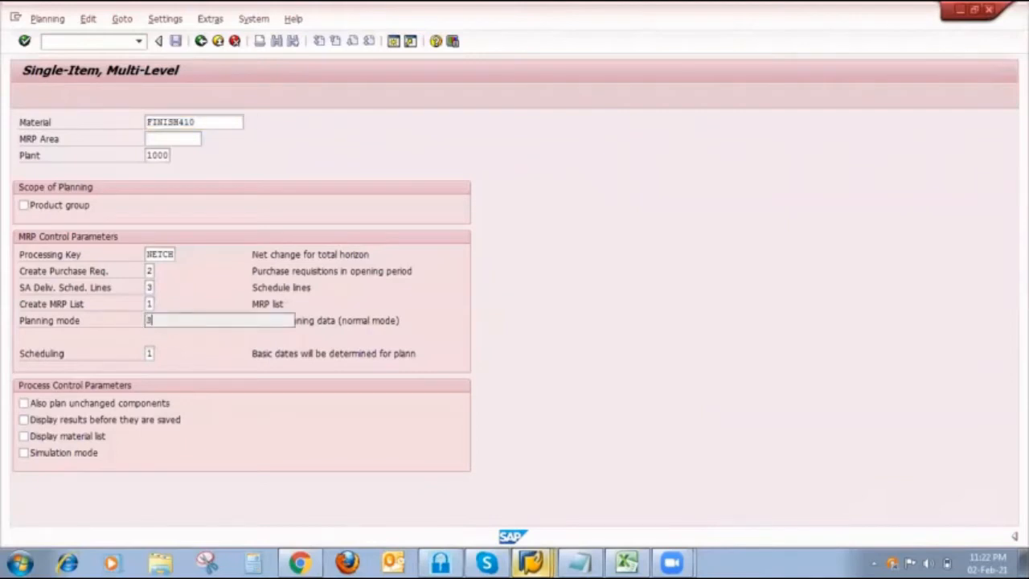
left_click(36, 406)
left_click(44, 418)
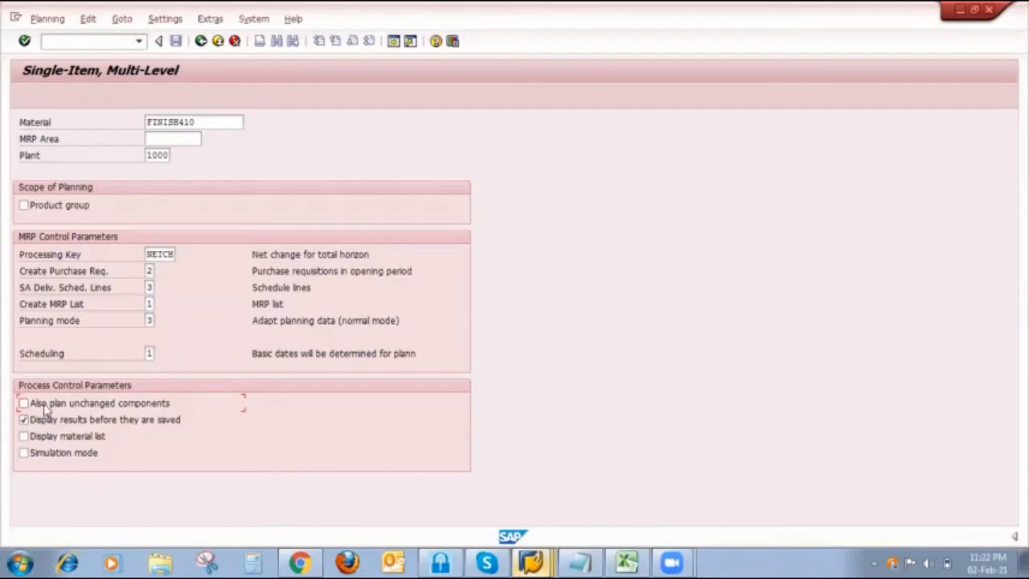
left_click(46, 438)
- Run multi-level MRP for FINISH410 in plant 1000, save the planning result, and proceed without stopping
key("Return")
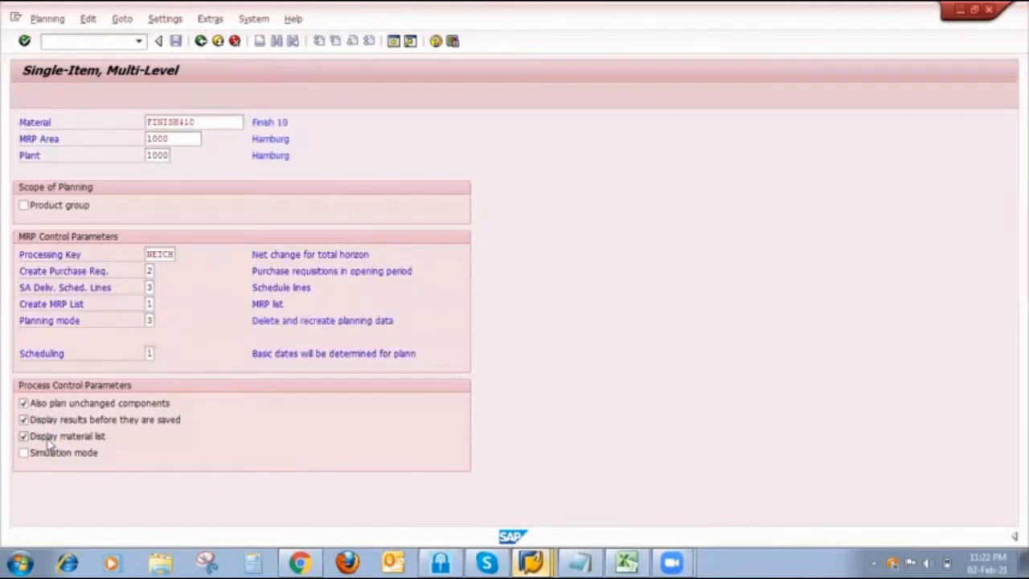
key("Return")
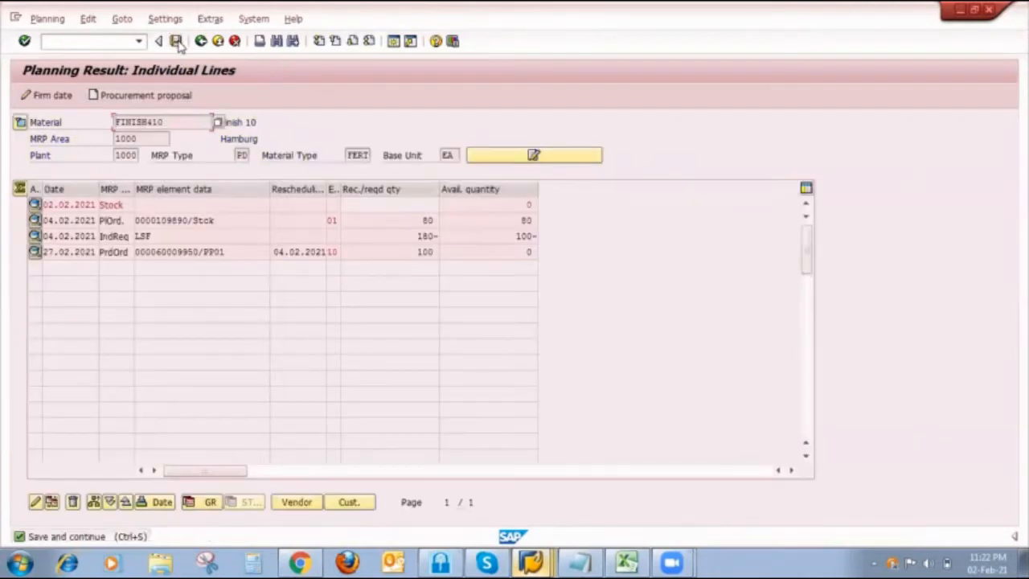
left_click(175, 40)
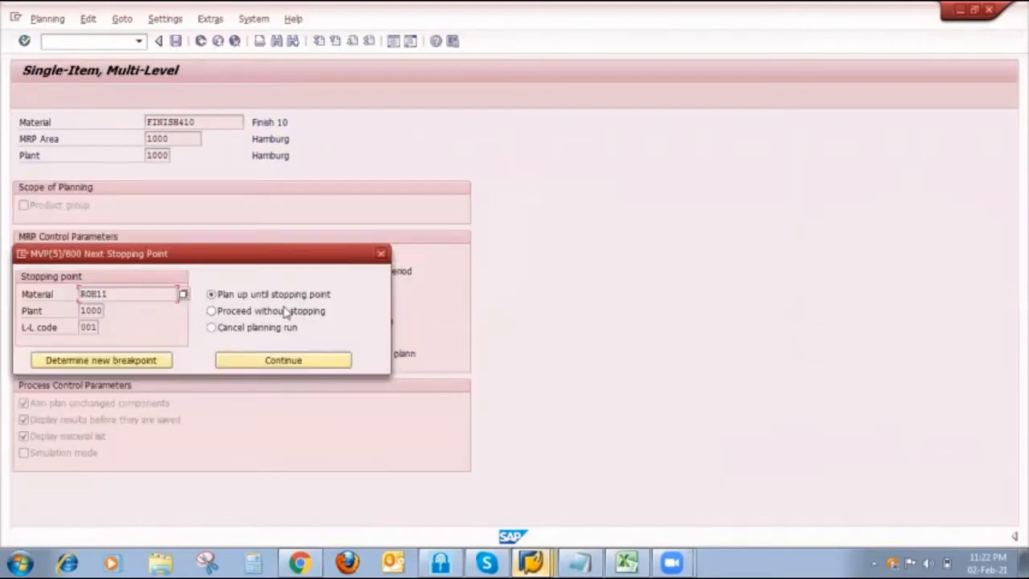
left_click(285, 312)
left_click(279, 361)
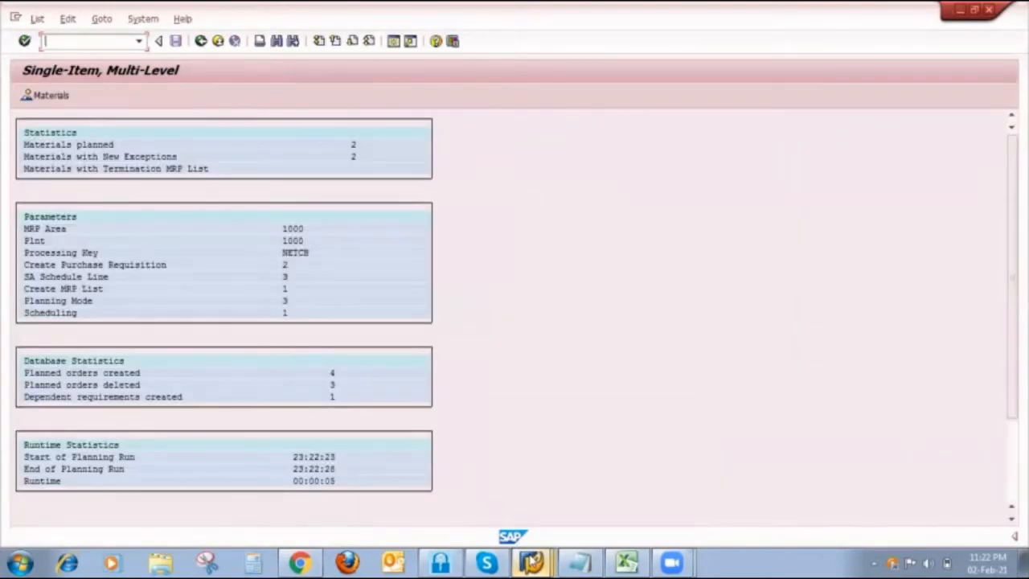
- Switch to the Stock/Requirements List session and refresh it to check supply against the increased requirement of 180
left_click(530, 560)
left_click(516, 459)
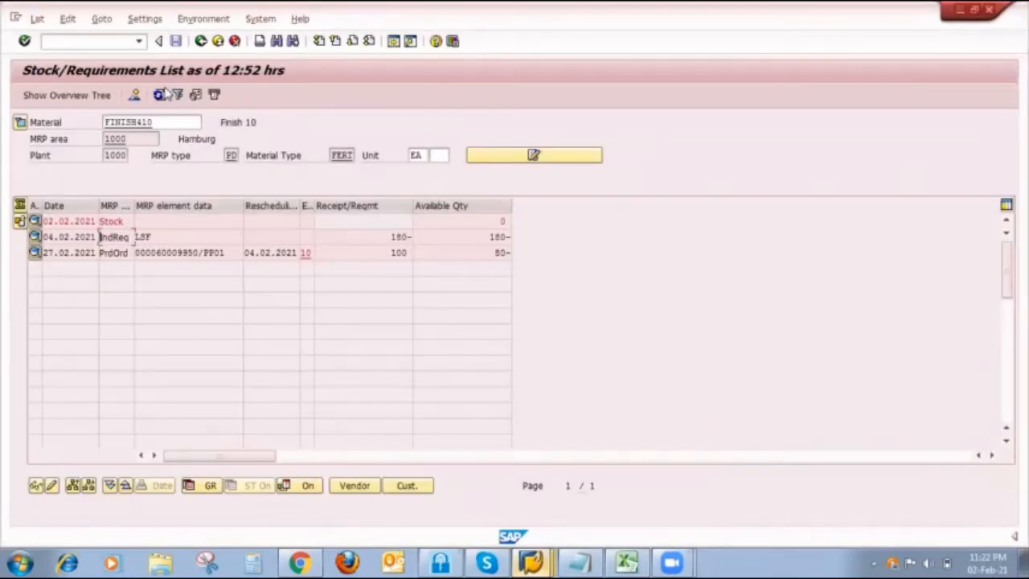
left_click(160, 94)
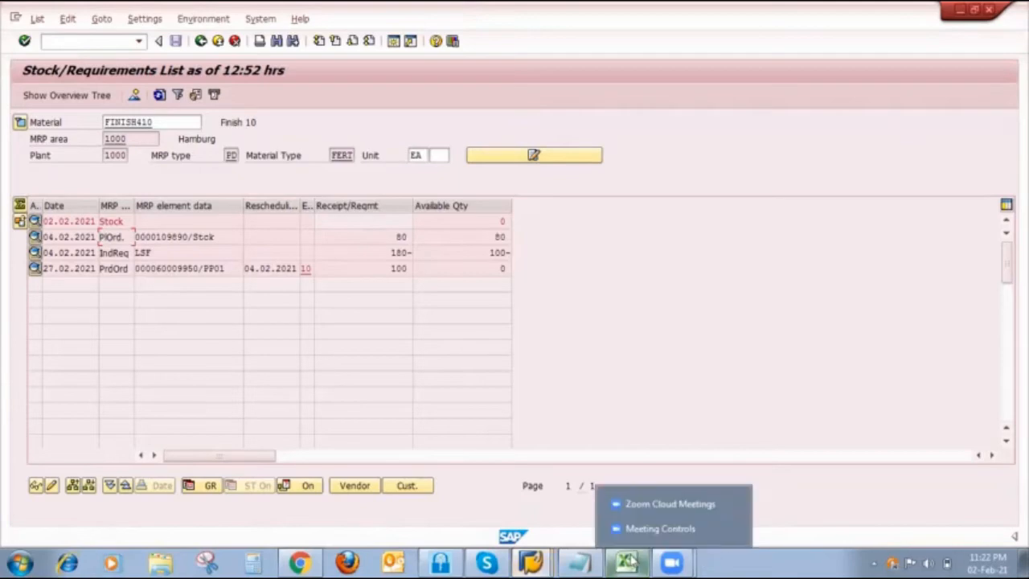
- Switch to the Strategy 10 sheet in Excel and review column H's planned order and column I's stock and PIR
left_click(626, 560)
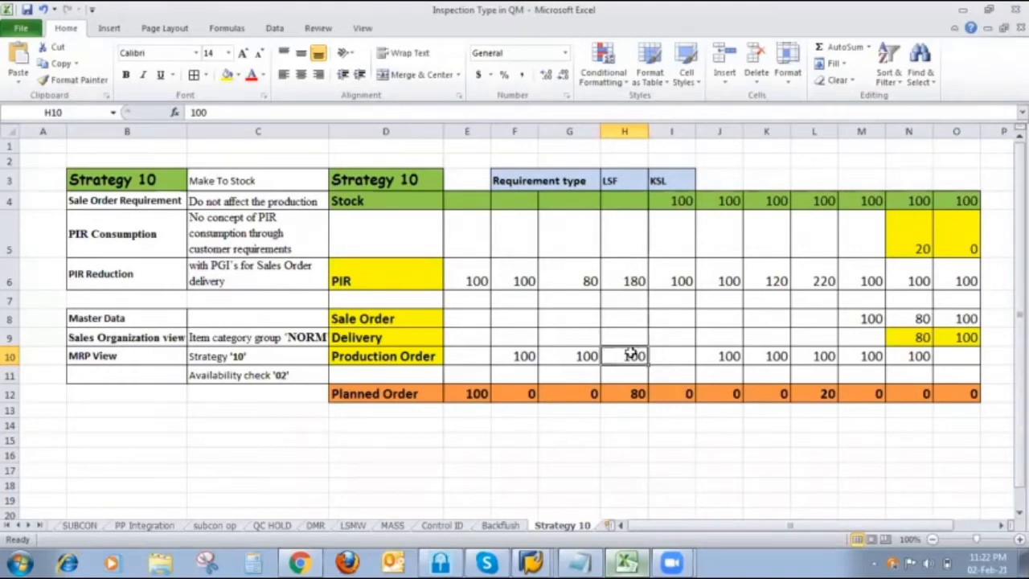
left_click(640, 394)
key("ctrl+b")
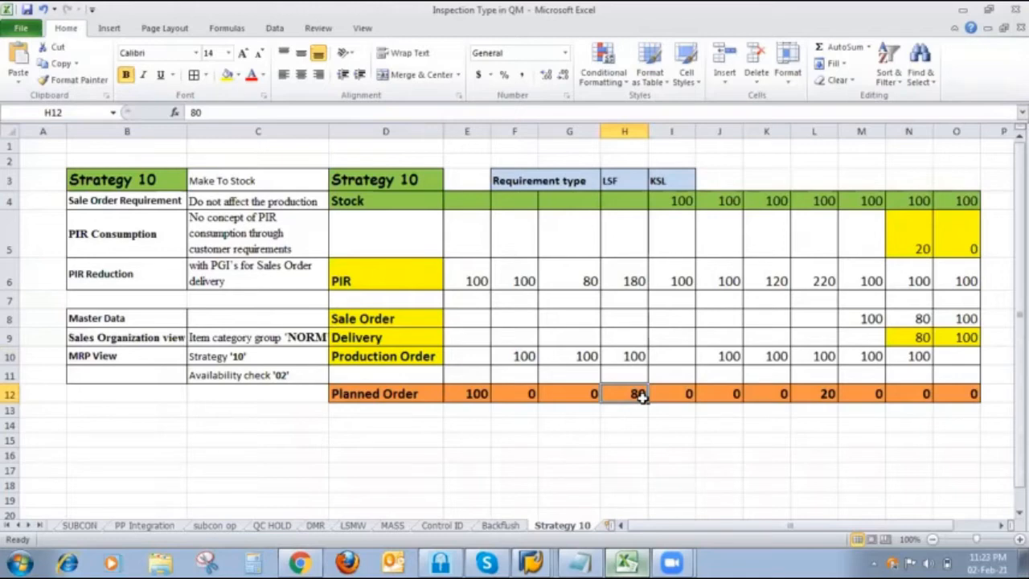
left_click(678, 205)
left_click(678, 271)
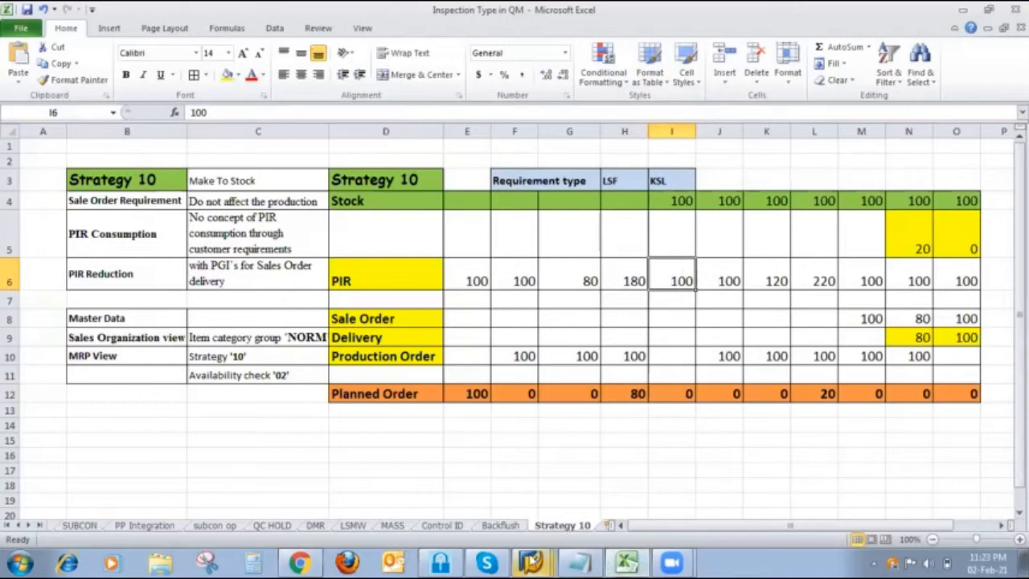
- Return to the Stock/Requirements List in SAP, open the FINISH410 planned order for change, and delete it
right_click(531, 563)
left_click(517, 456)
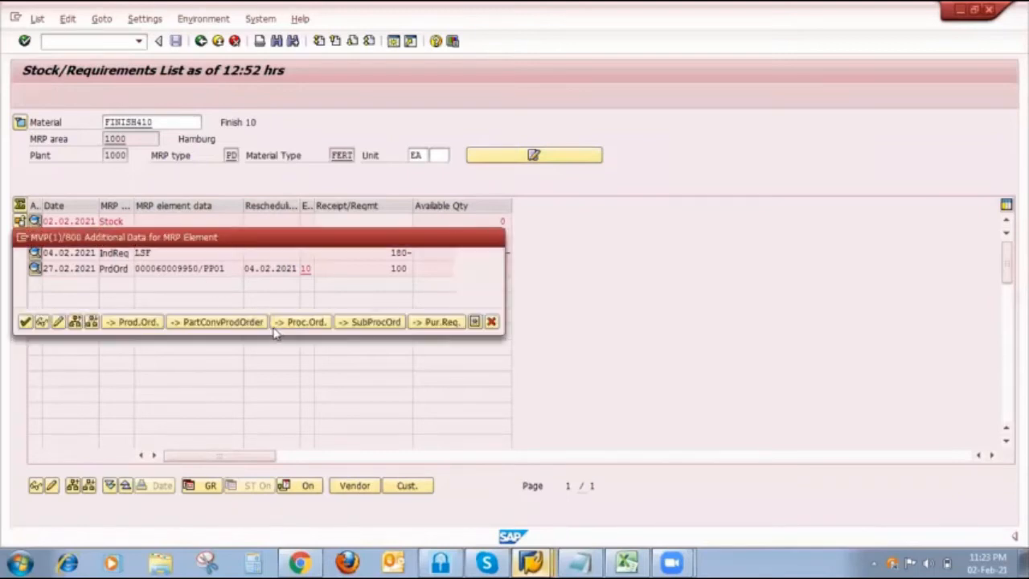
left_click(58, 322)
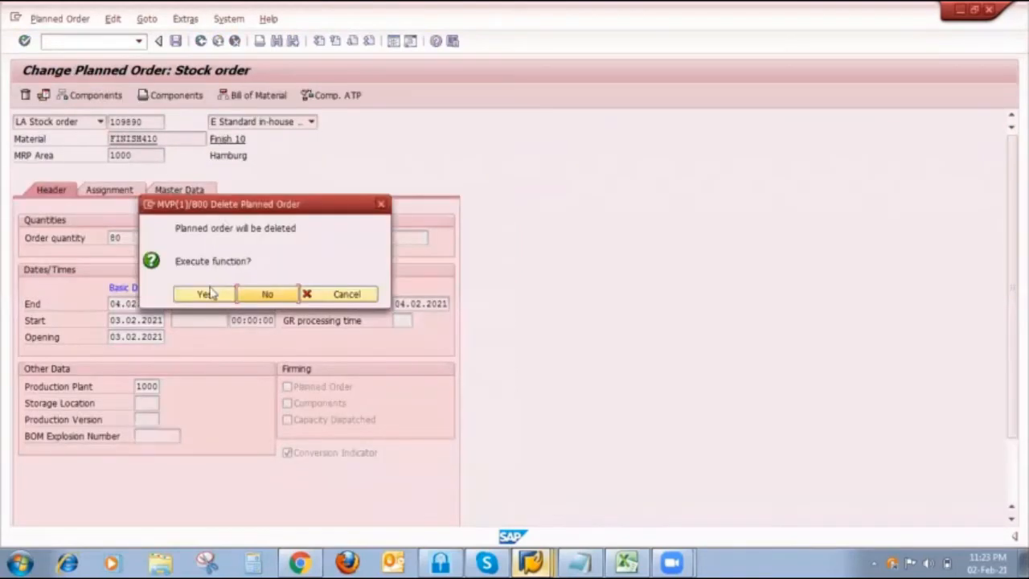
left_click(212, 294)
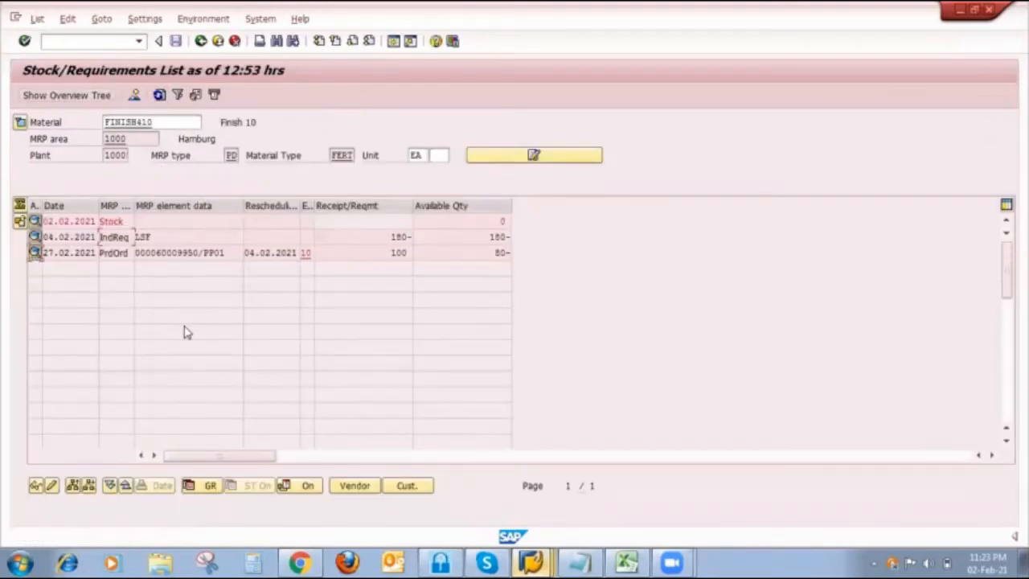
- Open the FINISH410 production order for change, set its deletion flag, and save the order
left_click(358, 357)
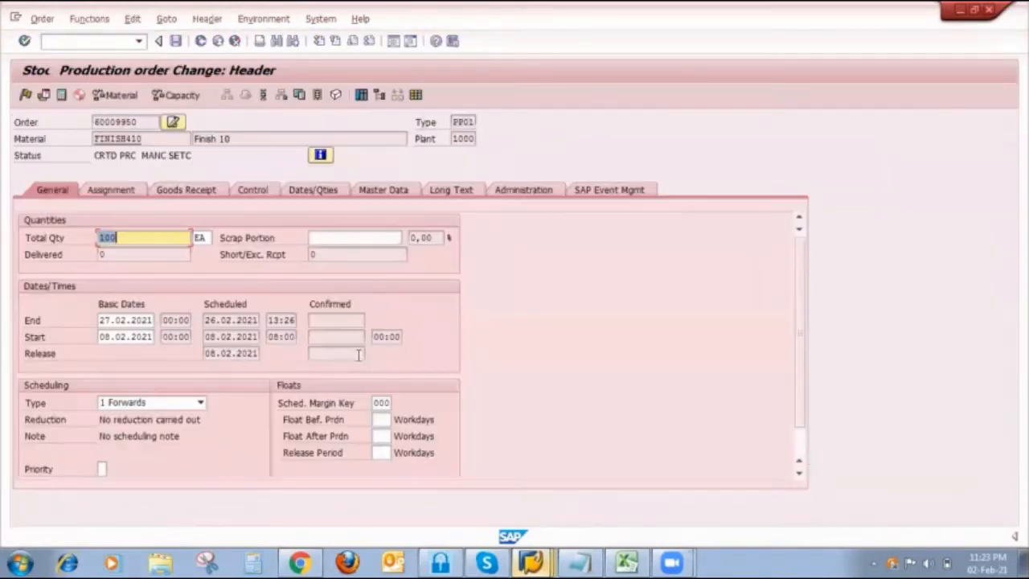
left_click(89, 18)
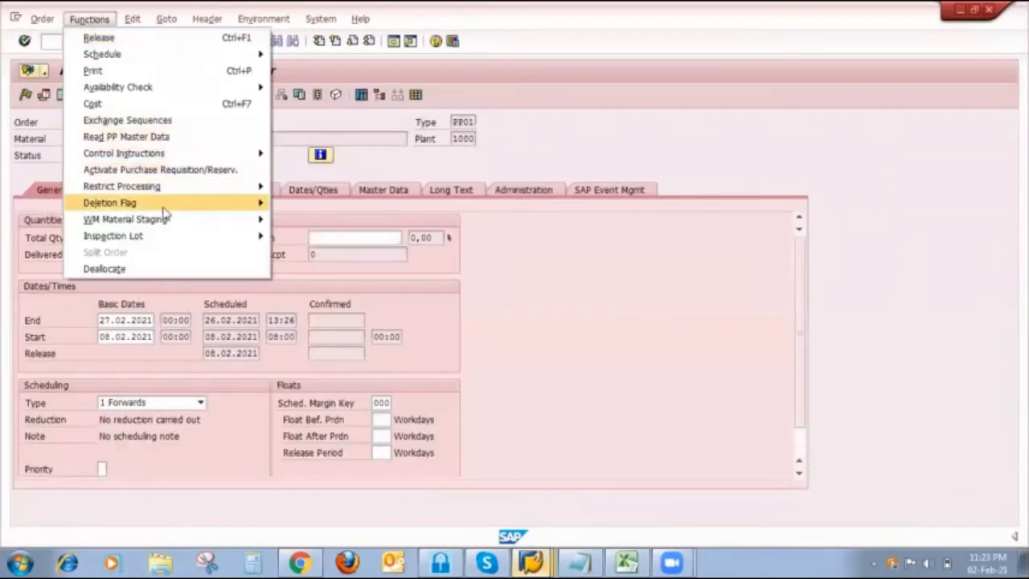
mouse_move(241, 202)
left_click(292, 205)
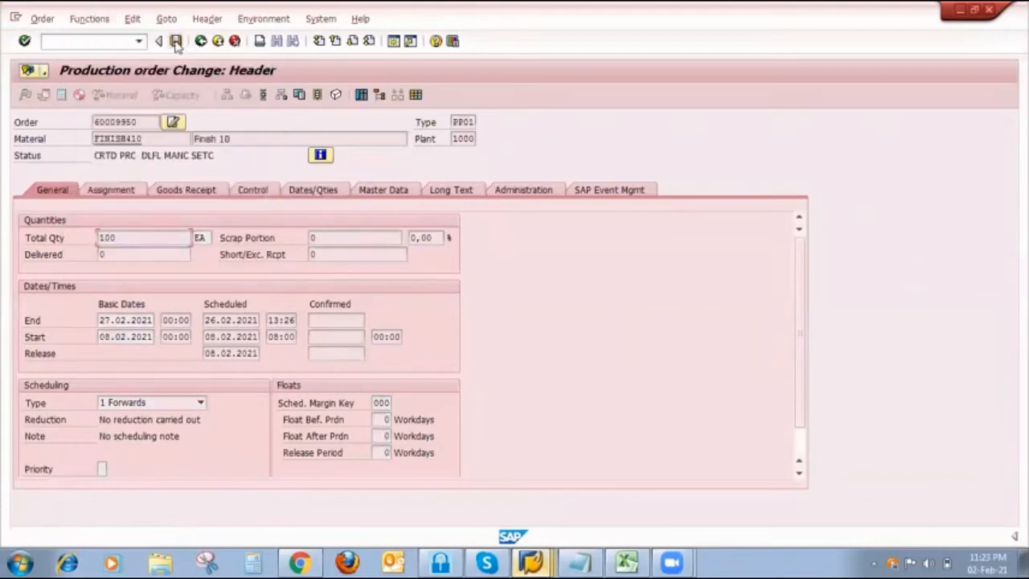
left_click(176, 40)
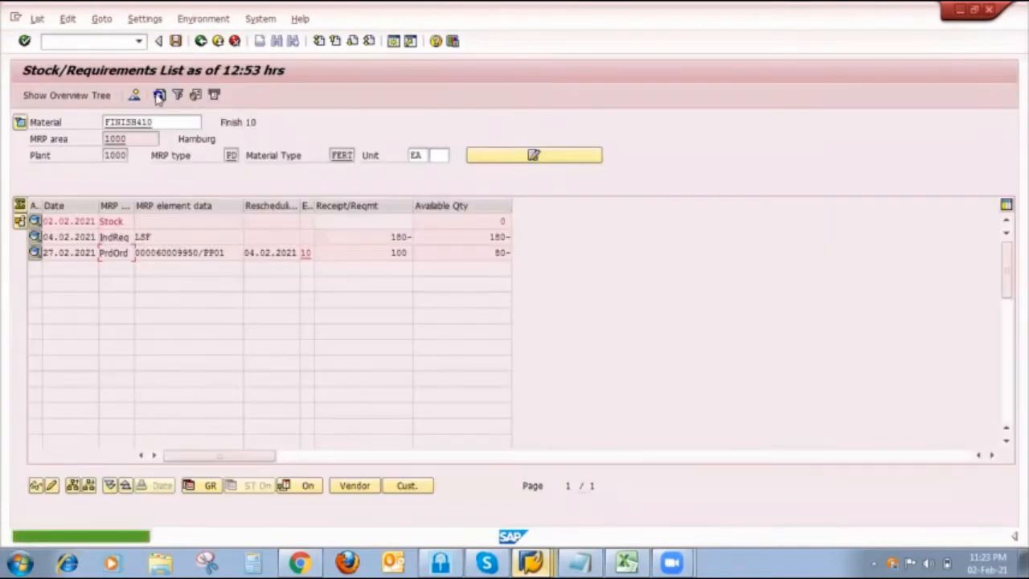
- Set the planned independent requirement for 04.02.2021 to 100, save it, and refresh the Stock/Requirements List
left_click(34, 238)
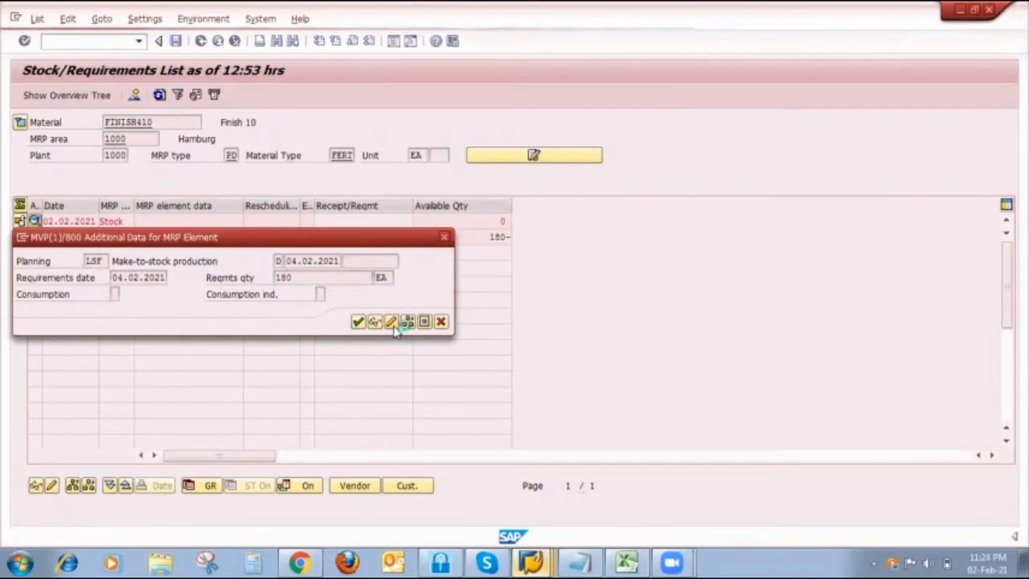
left_click(406, 322)
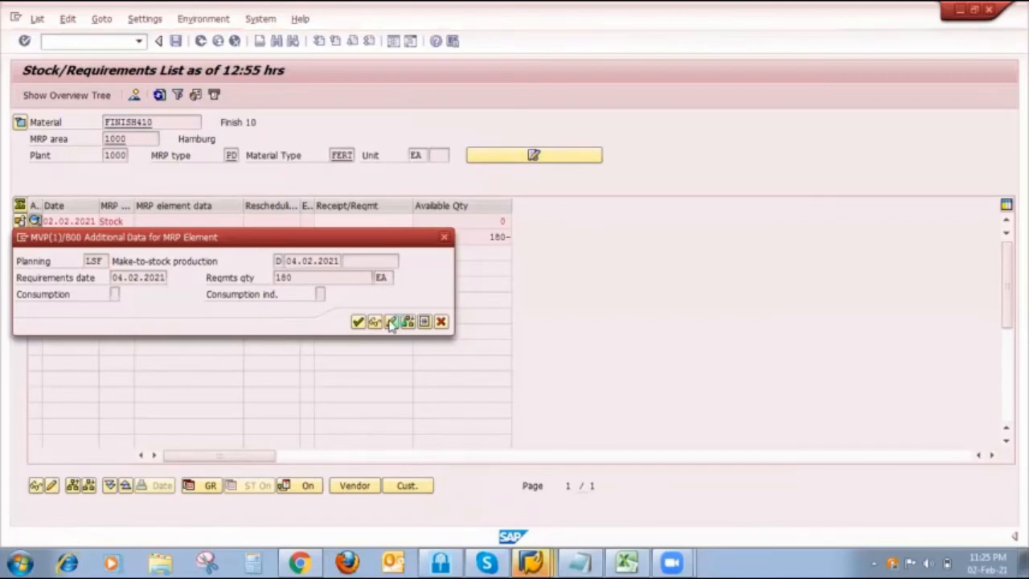
left_click(391, 321)
left_click(299, 221)
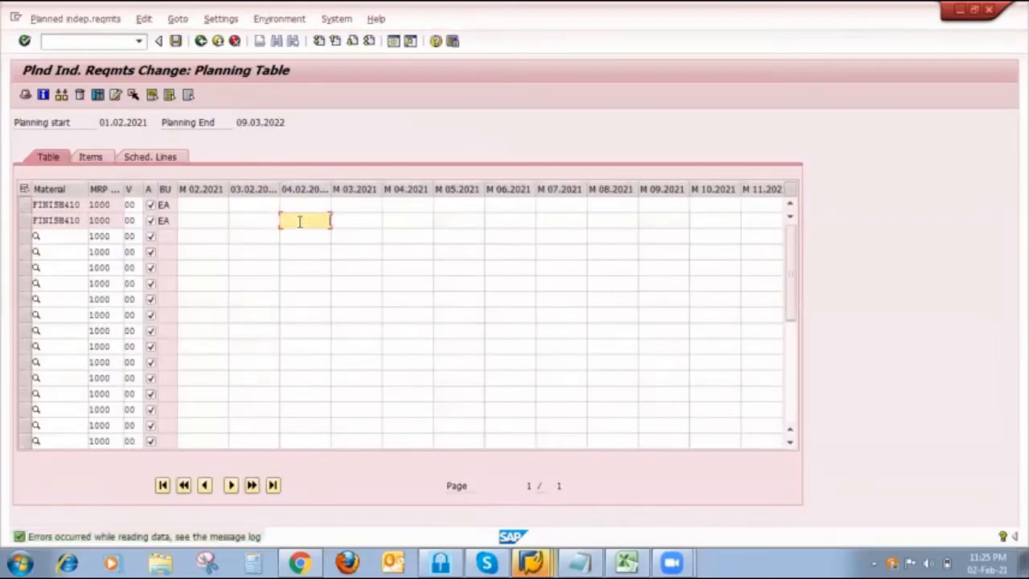
left_click(176, 40)
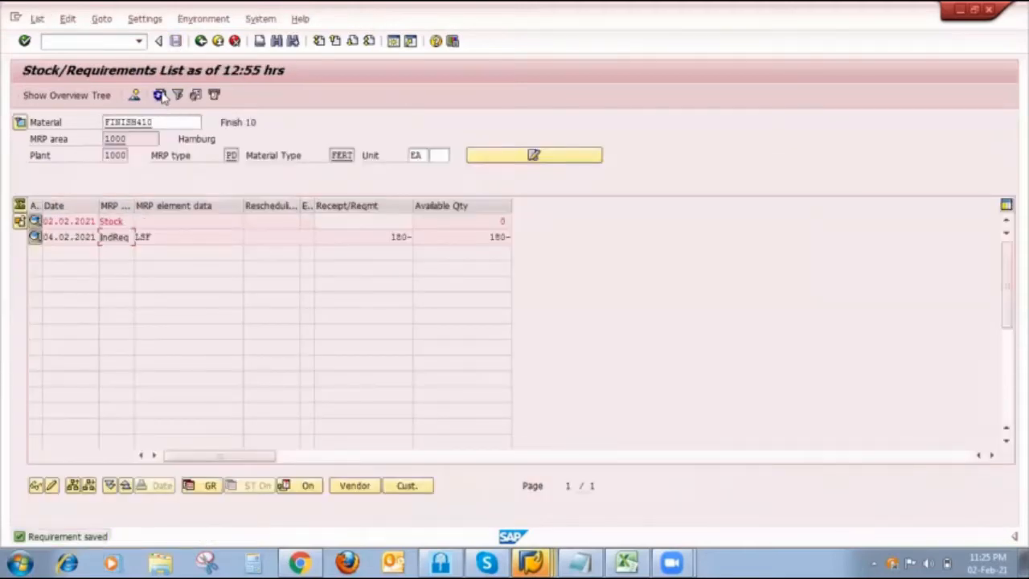
left_click(160, 95)
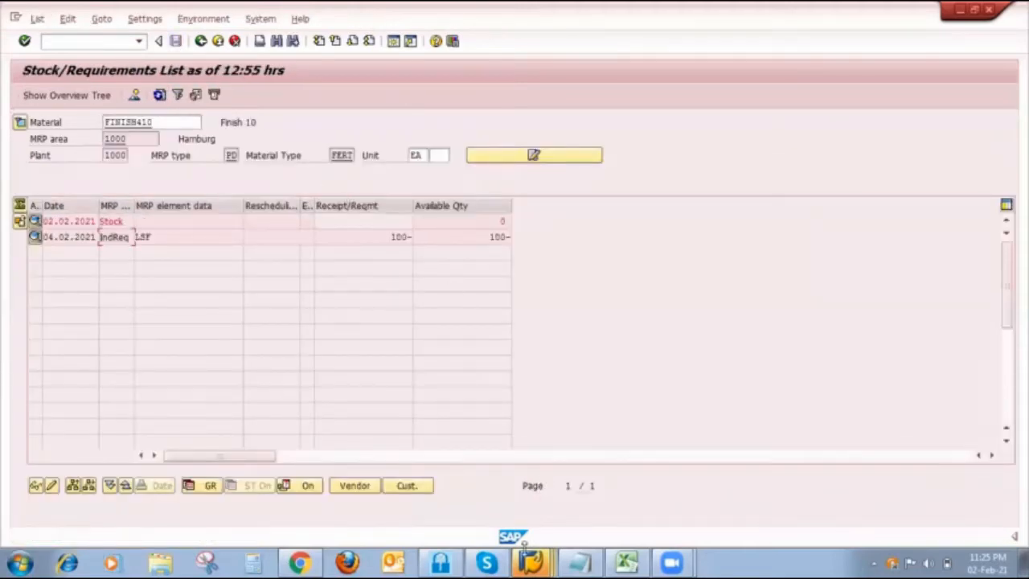
- In another SAP session, open the goods movement transaction with /nmigo and set the action to A01 Goods Receipt
left_click(531, 562)
left_click(553, 500)
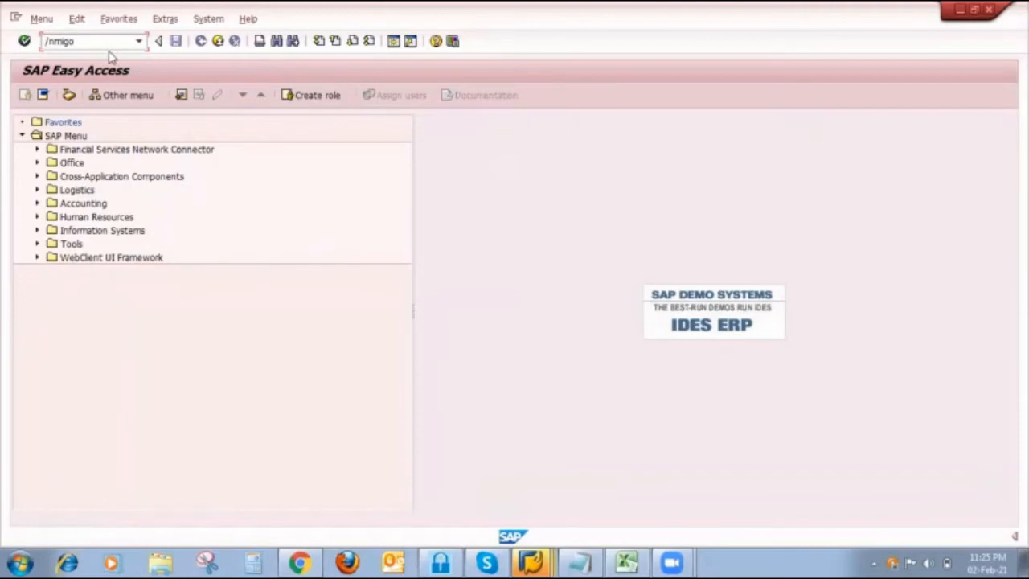
key("Return")
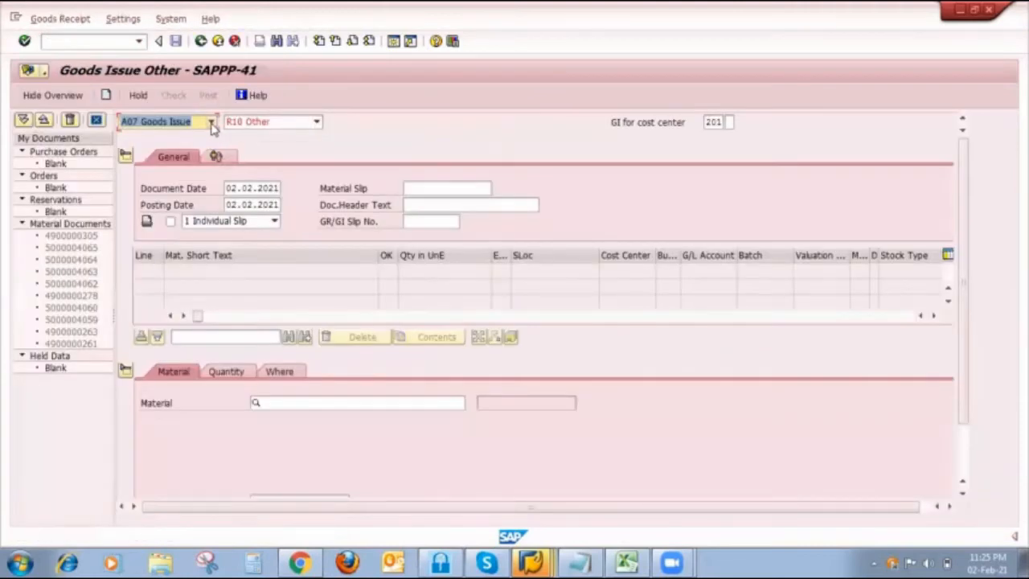
left_click(210, 121)
left_click(153, 147)
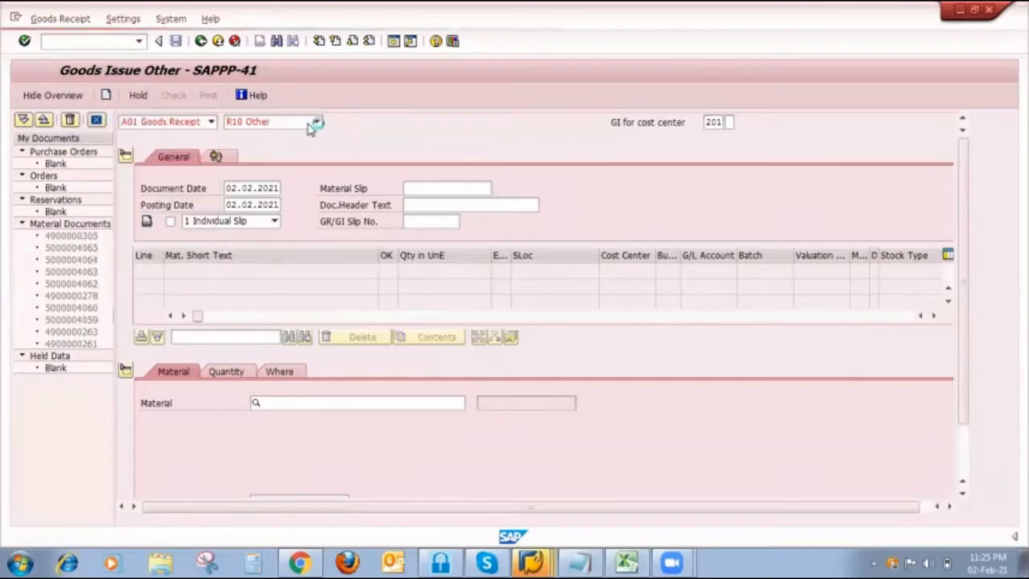
- Set the goods receipt reference to R10 Other with movement type 561, and enter material FINISH410 with a quantity of 100
left_click(315, 122)
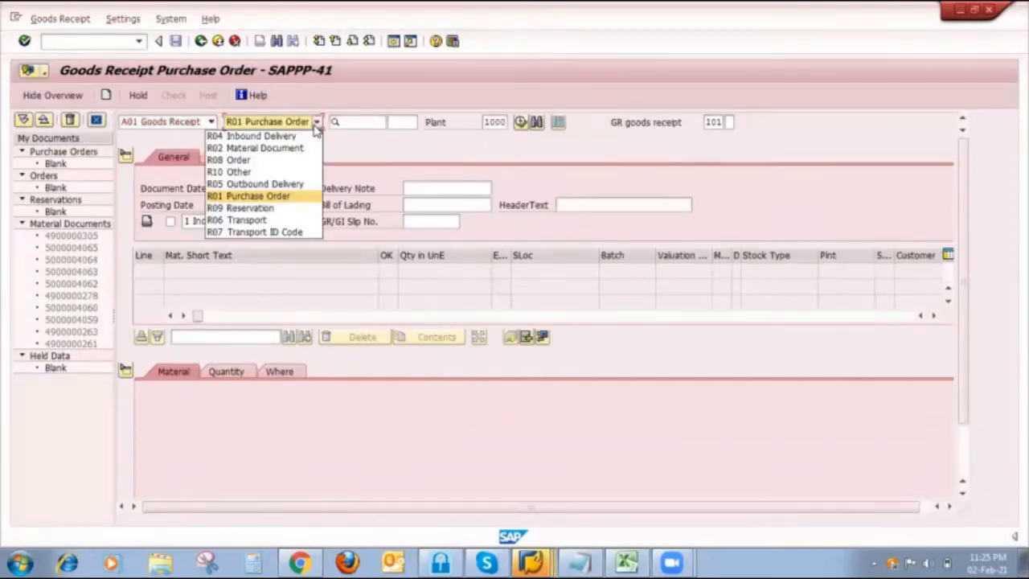
left_click(241, 172)
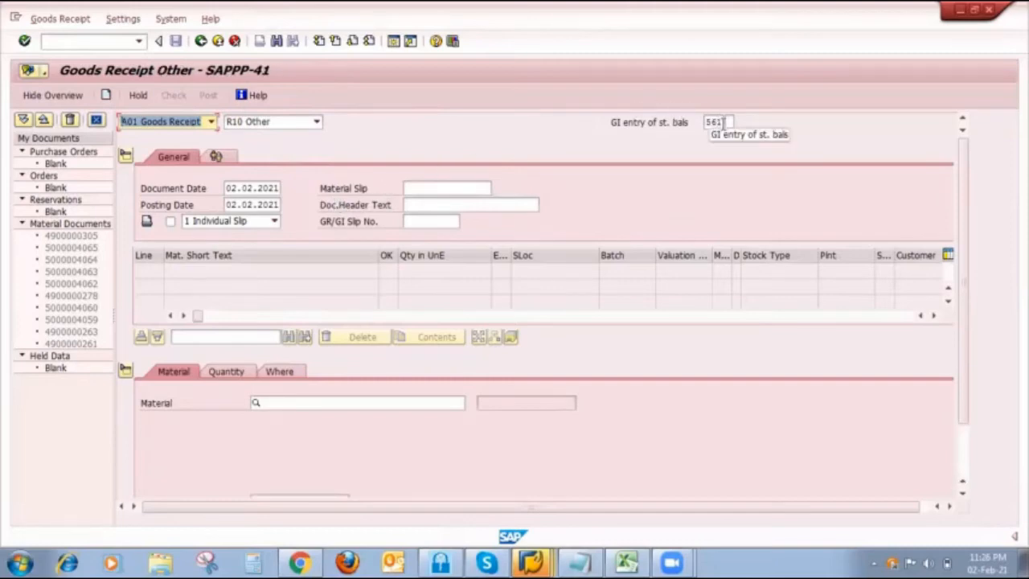
left_click(281, 400)
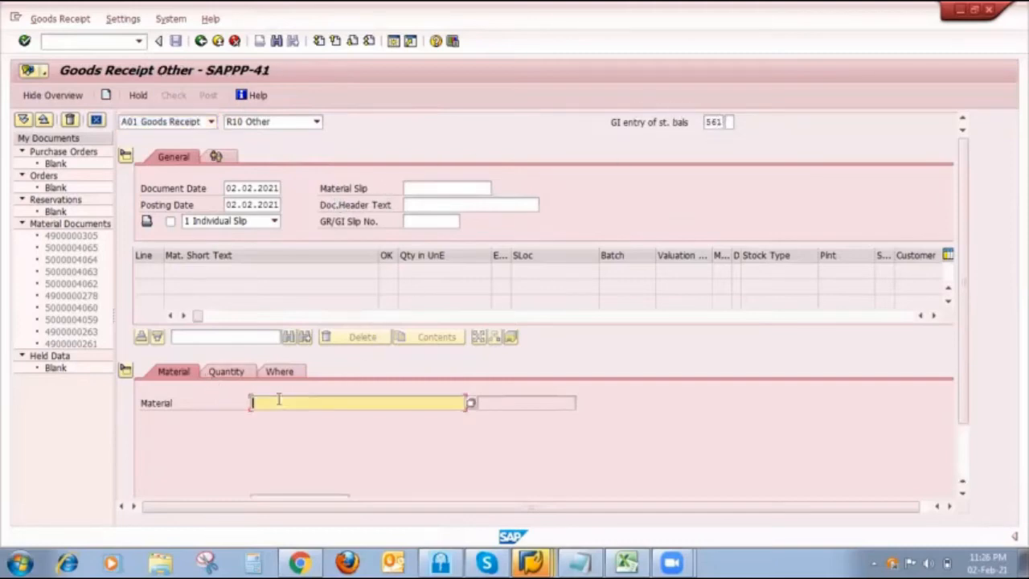
left_click(298, 235)
left_click(237, 372)
type("100")
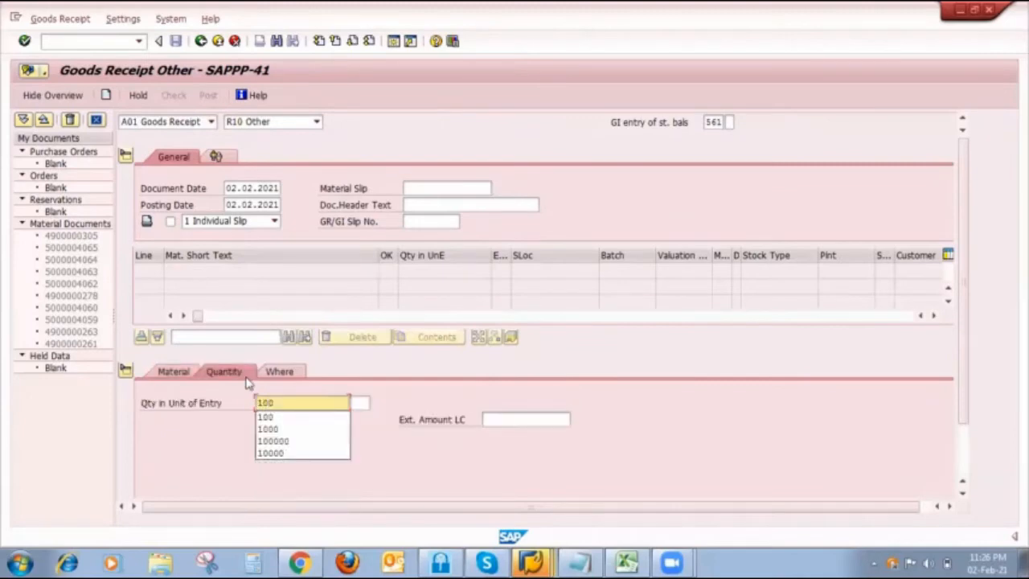
- Assign the receipt item to plant 1000 and storage location 0001, then check and post the goods receipt
left_click(297, 372)
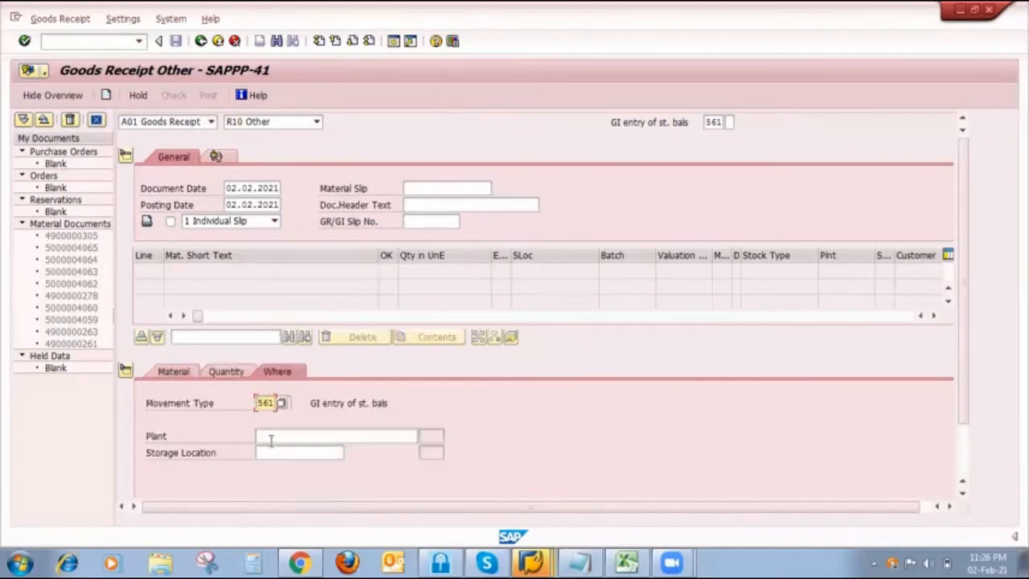
left_click(271, 437)
type("1000")
left_click(278, 452)
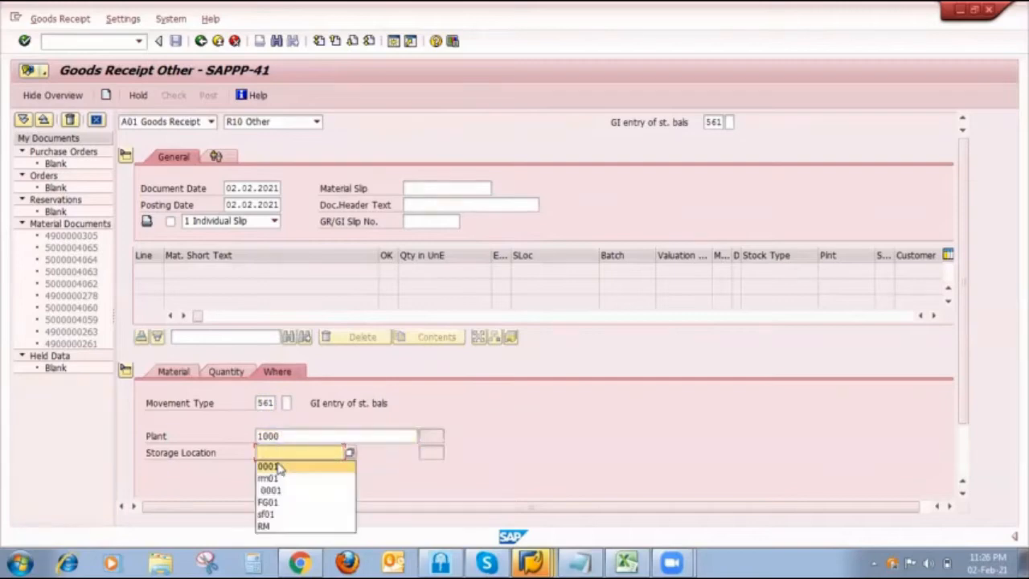
left_click(273, 466)
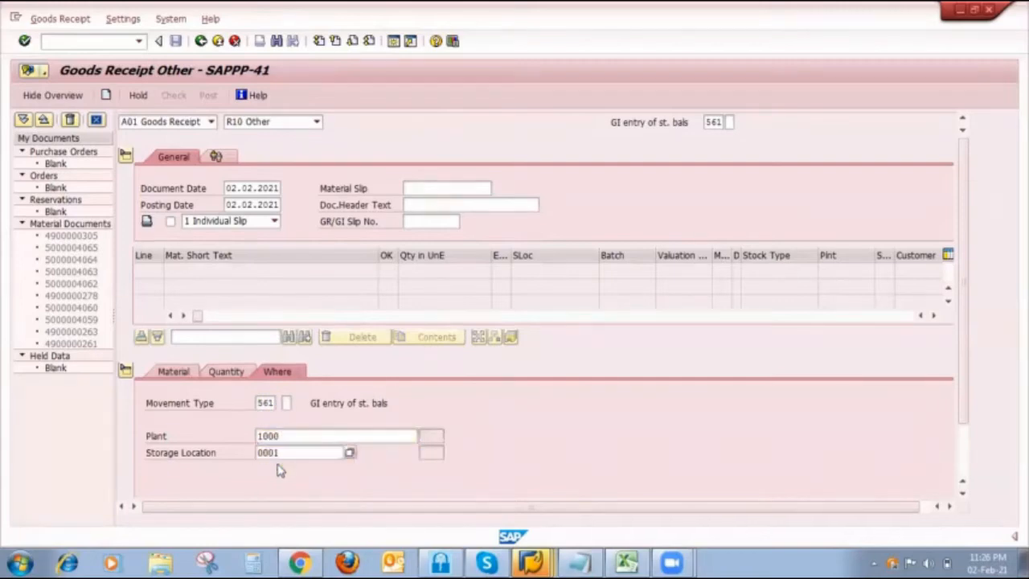
key("Return")
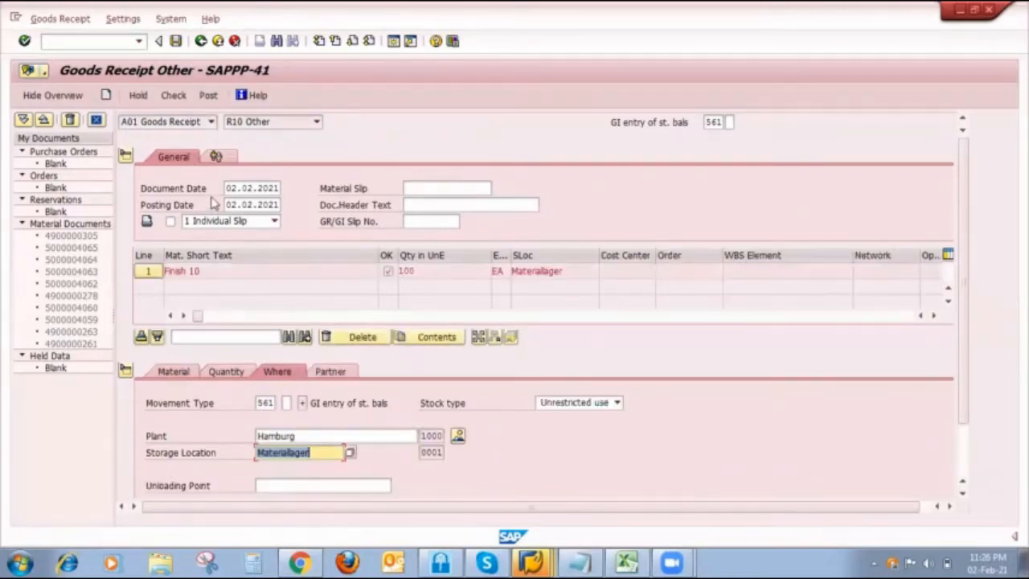
scroll(228, 255, "down", 2)
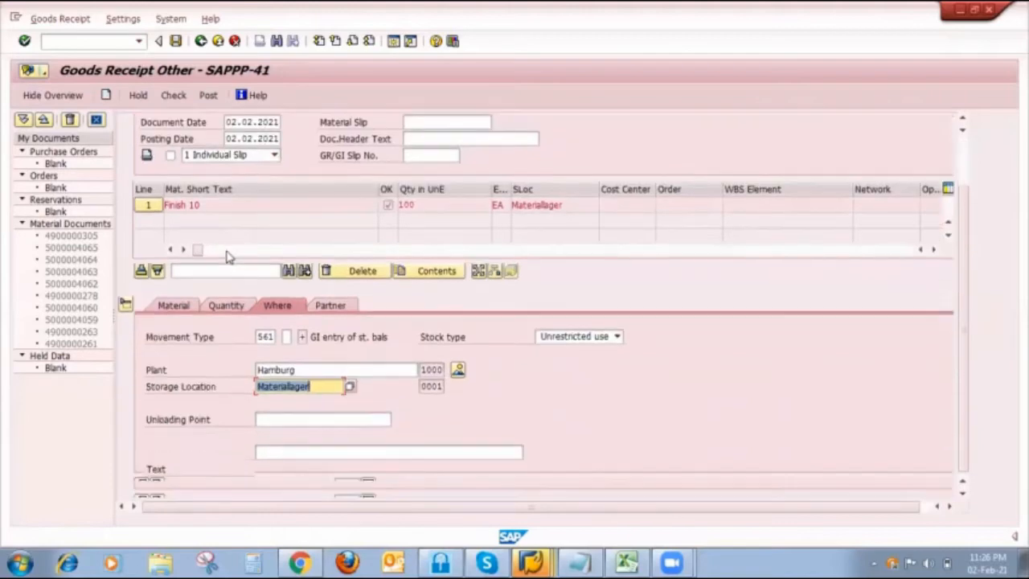
left_click(211, 97)
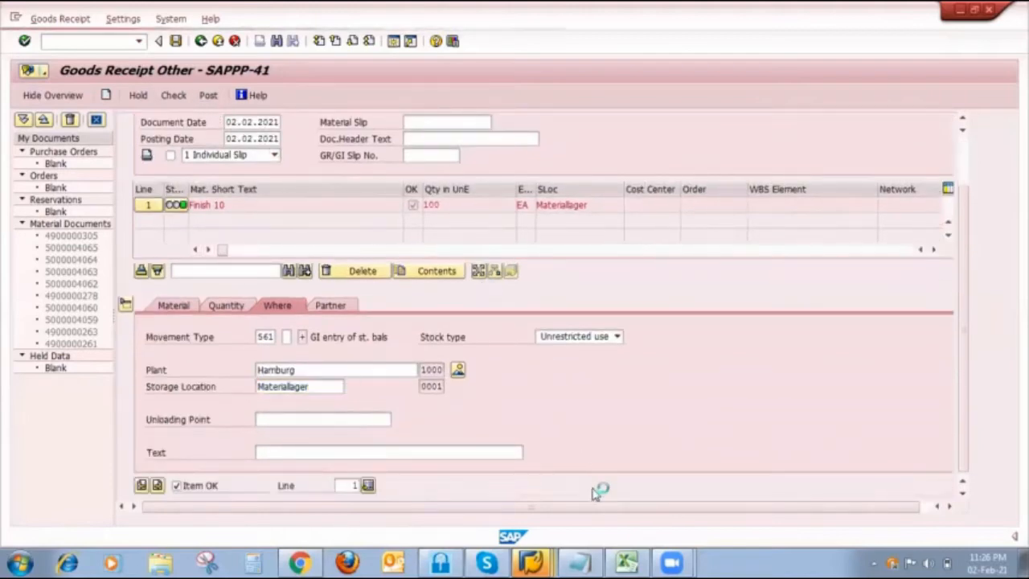
- Switch to the session with the Stock/Requirements List for FINISH410 and refresh it
left_click(530, 560)
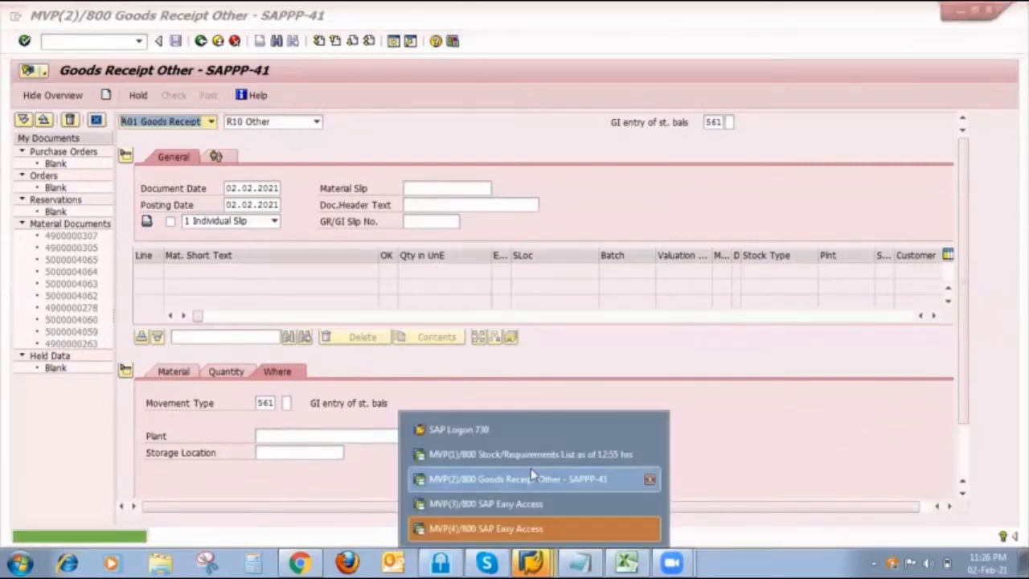
left_click(531, 453)
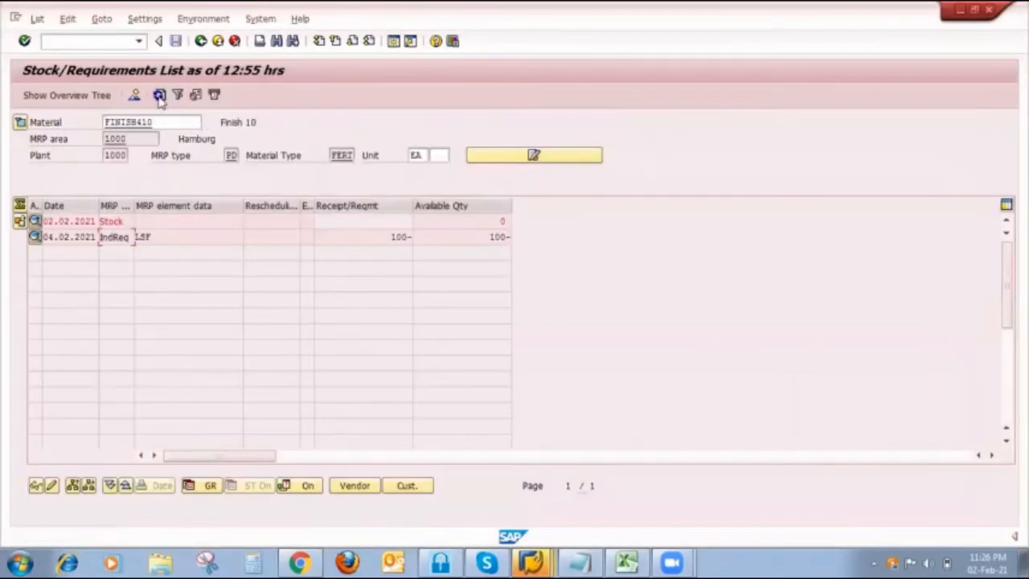
left_click(159, 95)
- In a free SAP session, open single-item, multi-level planning with /nmd02 for FINISH410 and set the planning mode to 3
left_click(536, 561)
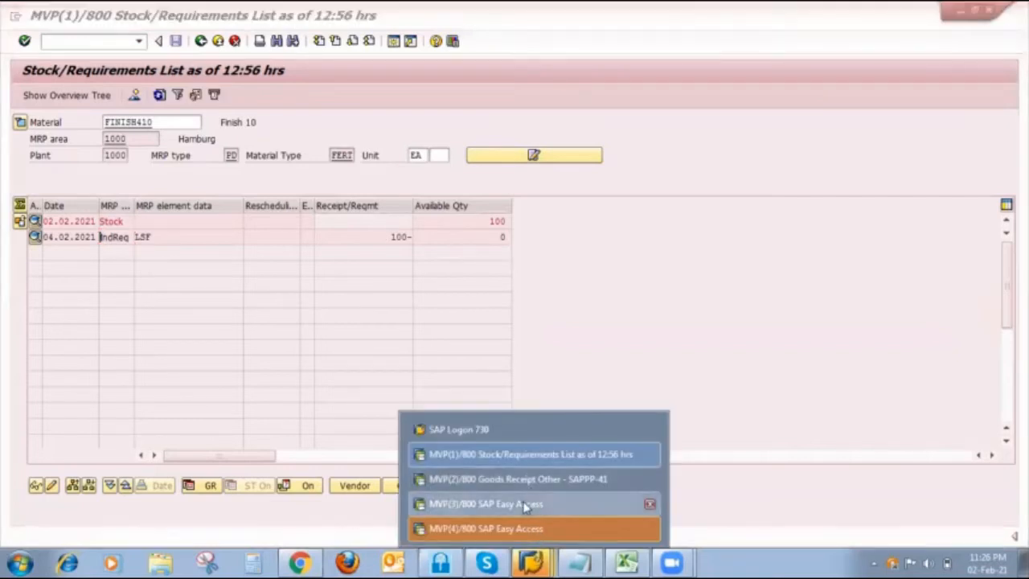
left_click(524, 502)
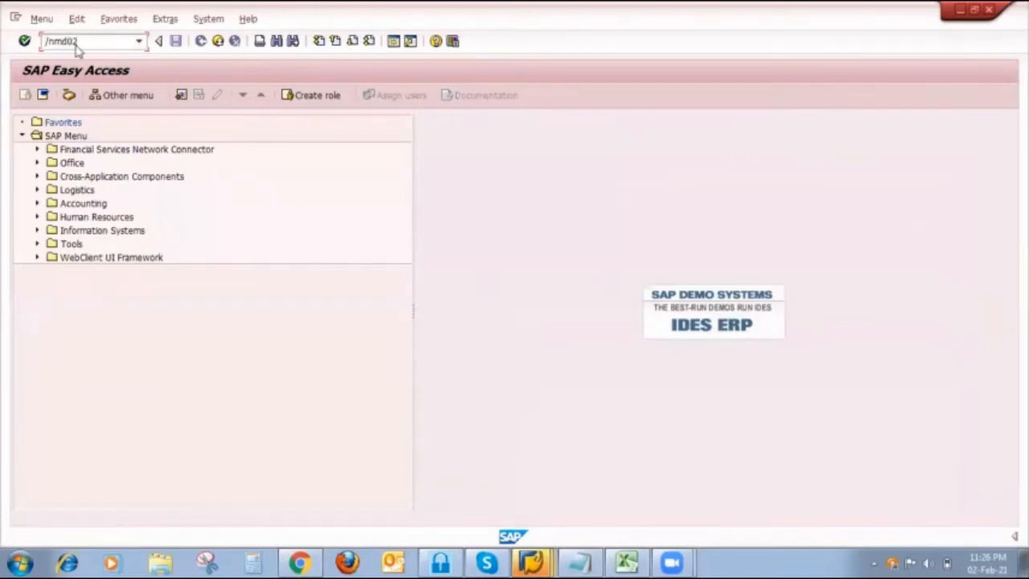
key("Return")
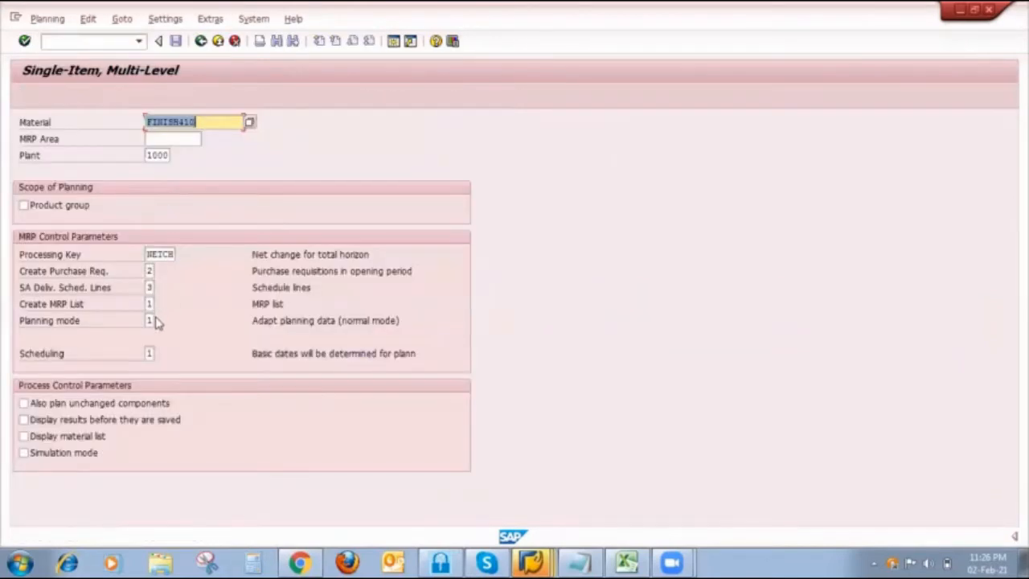
left_click(151, 319)
key("BackSpace")
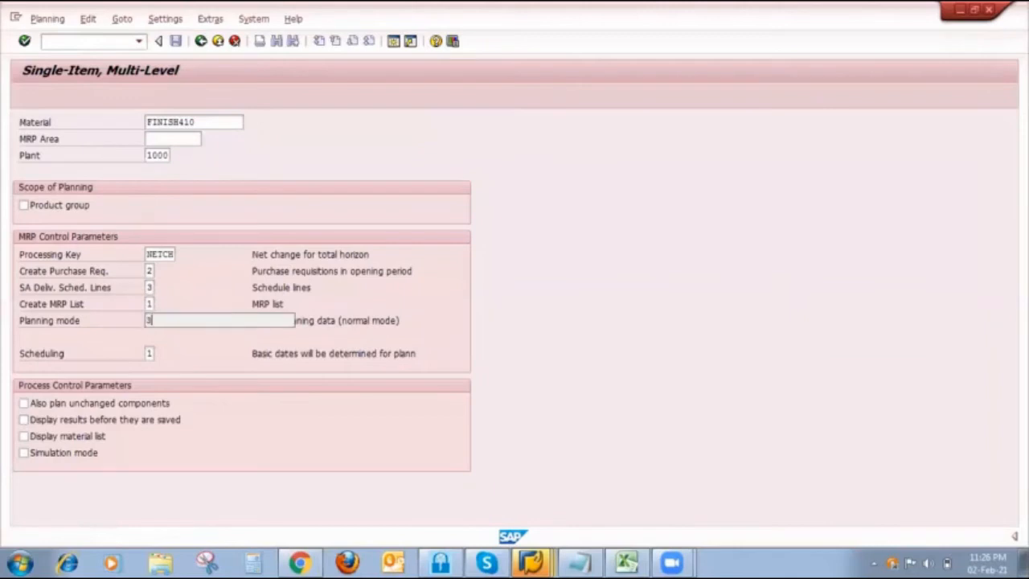
type("3")
- Enable planning of unchanged components, result display before saving and the material list, then run MRP and save the planning result
left_click(24, 403)
left_click(24, 420)
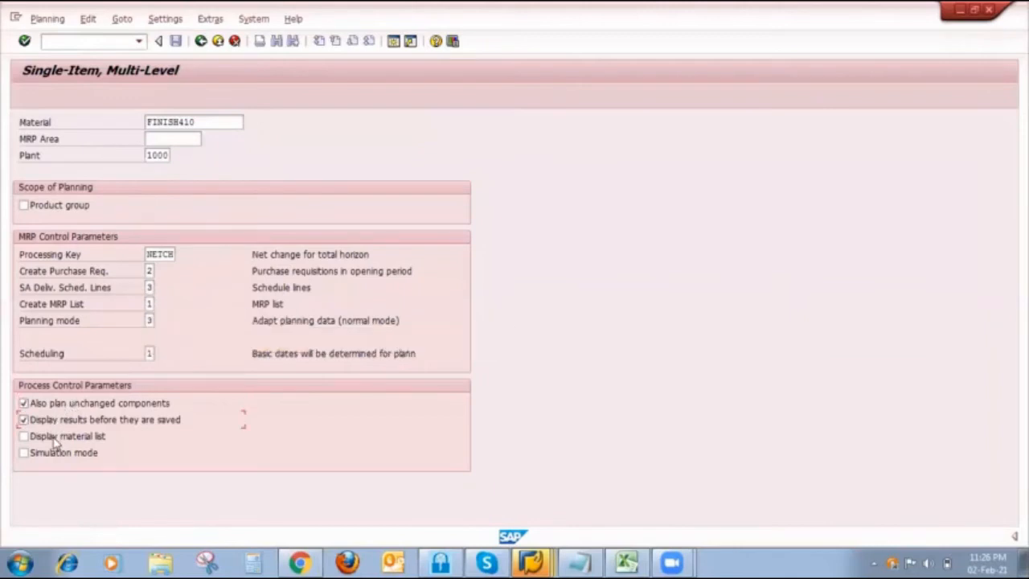
left_click(55, 436)
key("Return")
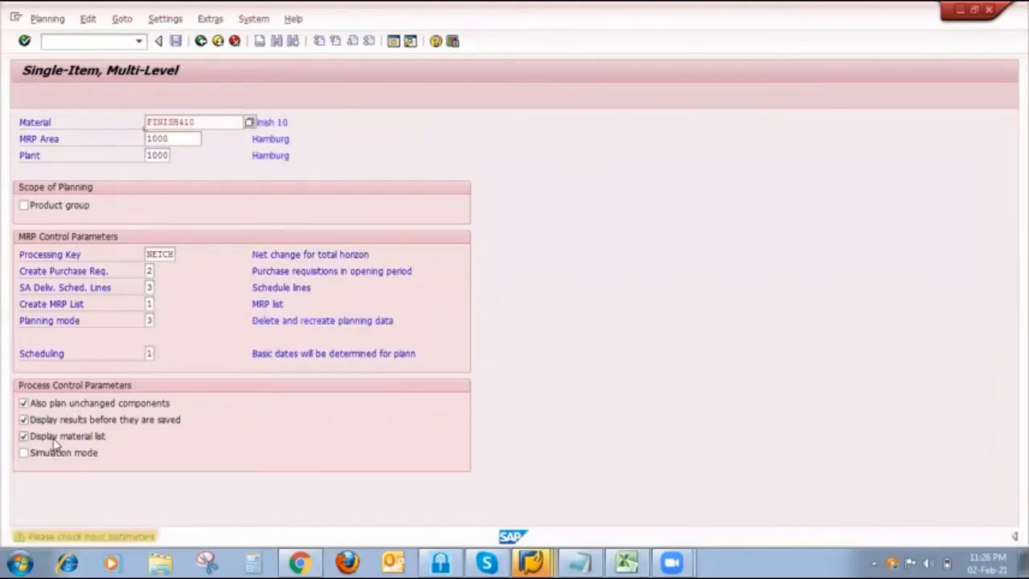
key("Return")
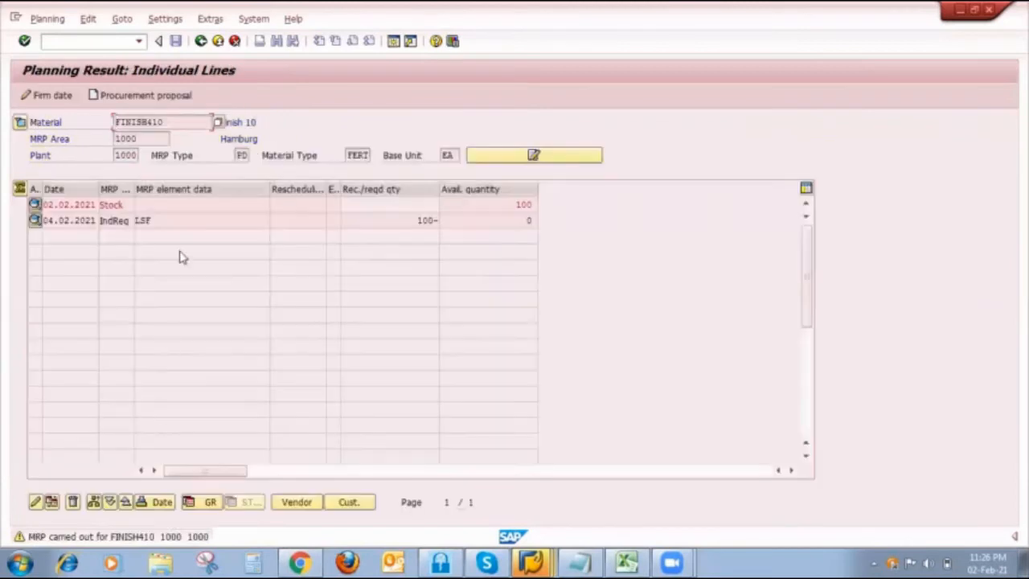
left_click(175, 40)
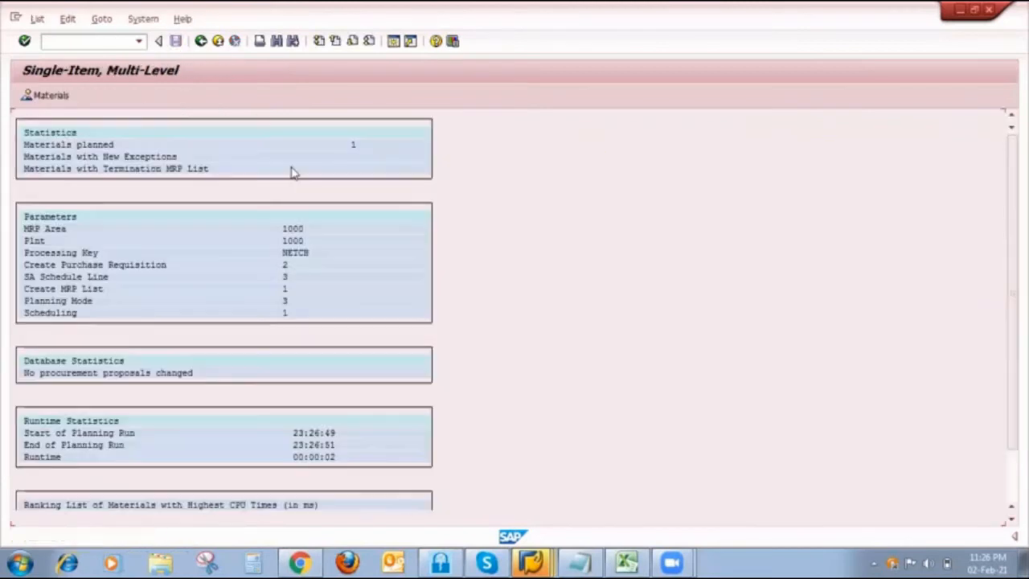
- Review the FINISH410 Stock/Requirements List and compare it with the stock, PIR, production order and planned order scenarios in the Excel Strategy 10 sheet
left_click(533, 561)
left_click(506, 456)
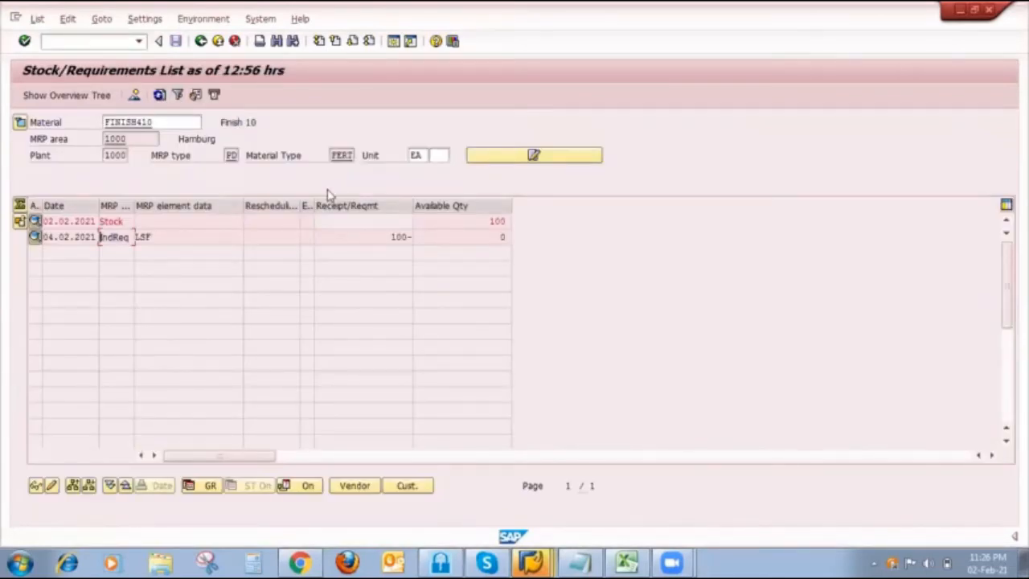
left_click(626, 561)
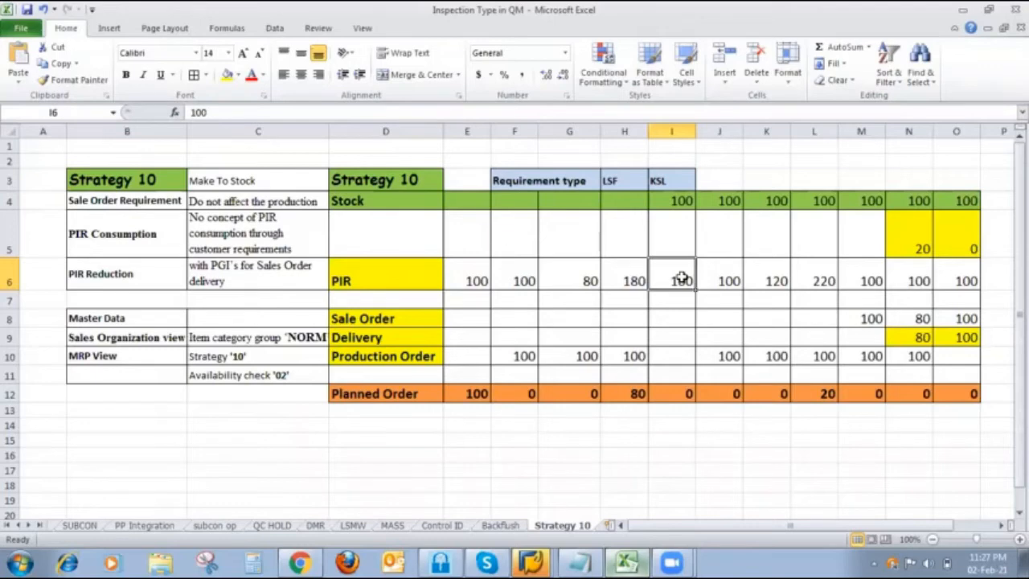
left_click(690, 392)
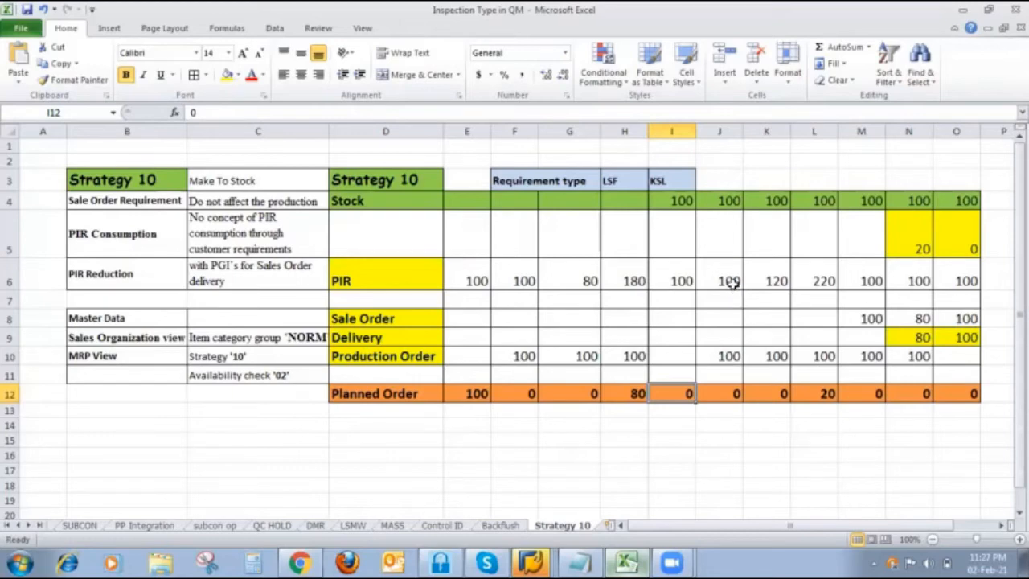
left_click(720, 352)
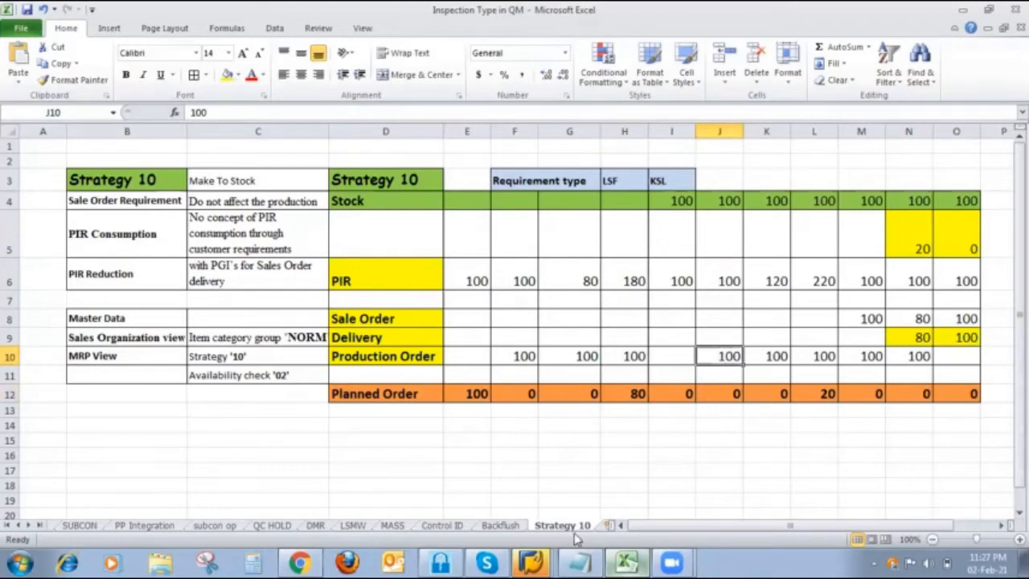
- Return to SAP and open the production order creation transaction in the free SAP Easy Access session
left_click(530, 561)
left_click(523, 456)
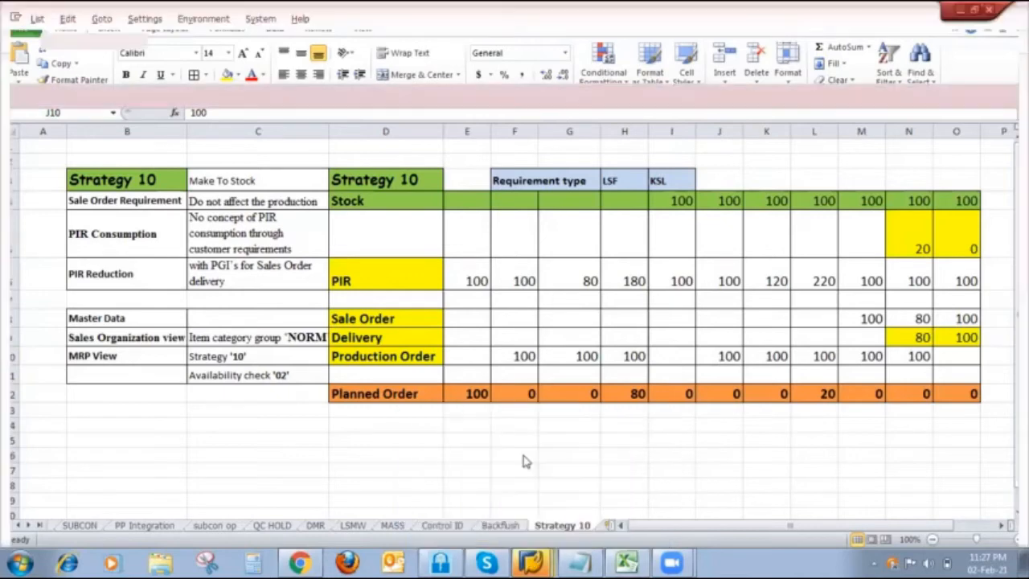
left_click(530, 561)
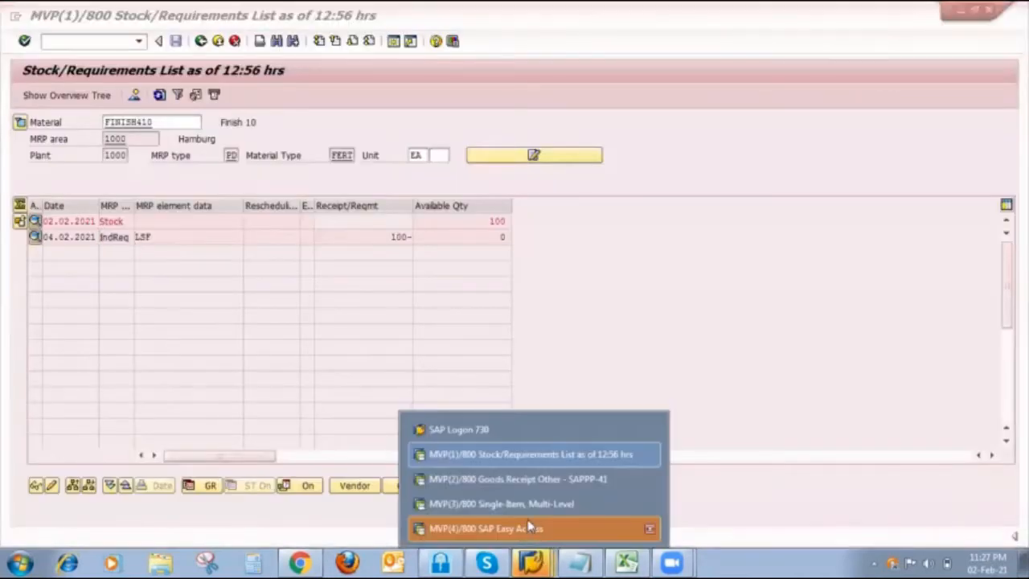
left_click(531, 528)
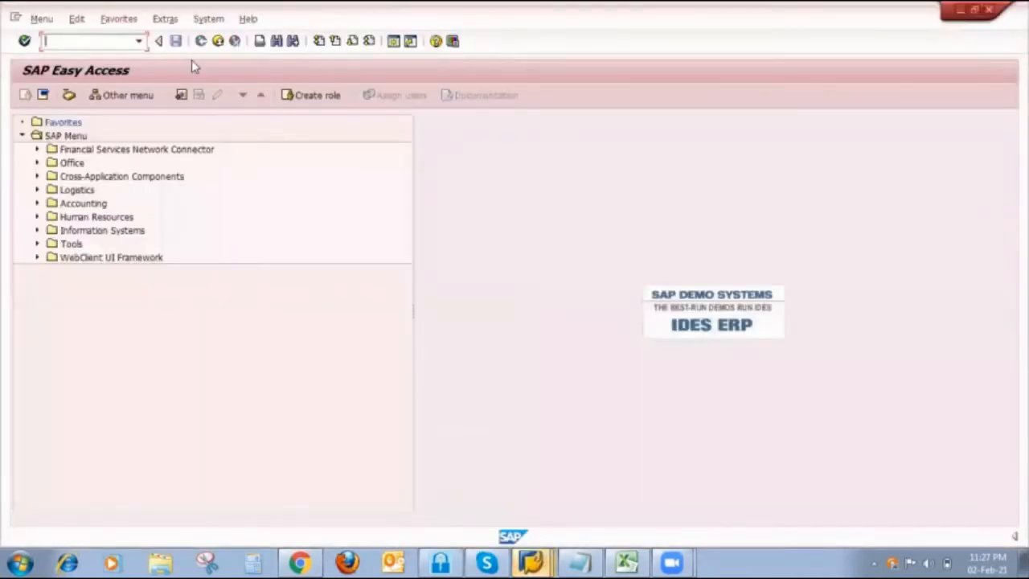
type("o01")
key("Return")
type("d")
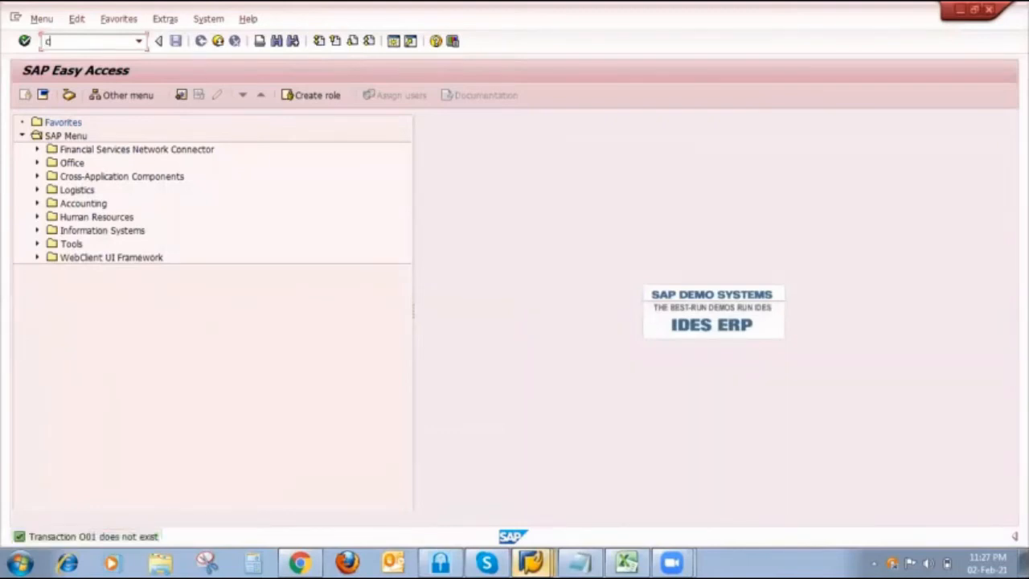
type("o01")
key("Return")
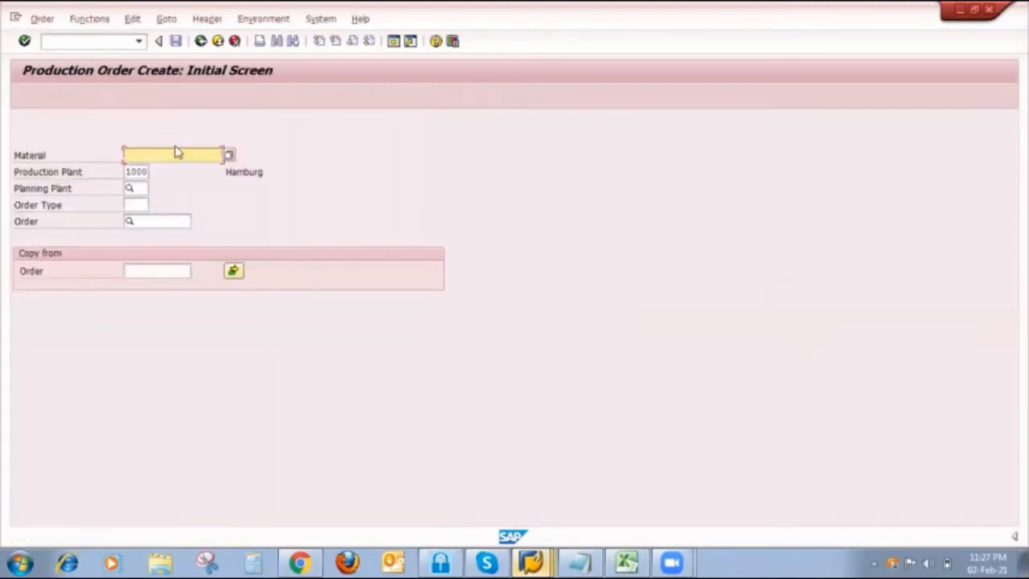
- Start a production order for material FINISH410 in production plant 1000 with order type PP01
left_click(177, 152)
left_click(172, 166)
left_click(133, 206)
left_click(141, 219)
key("Return")
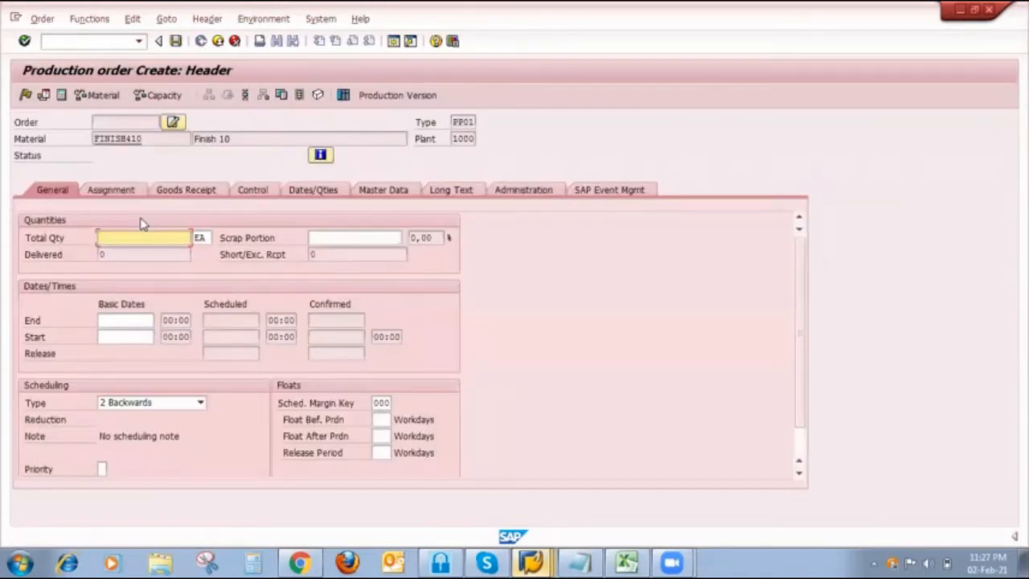
- Set the order's total quantity to 100, scheduling type to 1 Forwards and basic start date to 08.02.2021, then save the order
type("1")
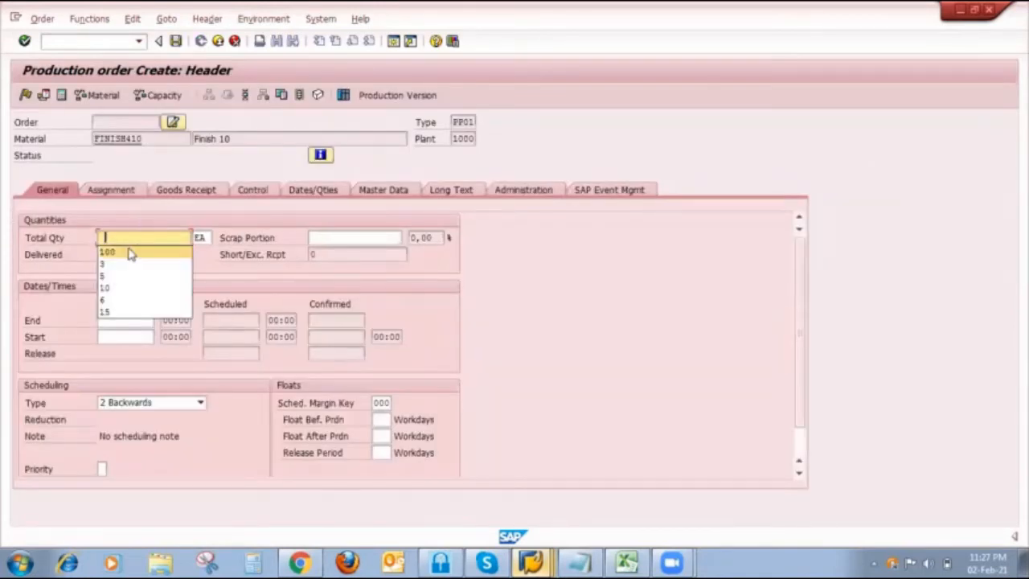
left_click(130, 250)
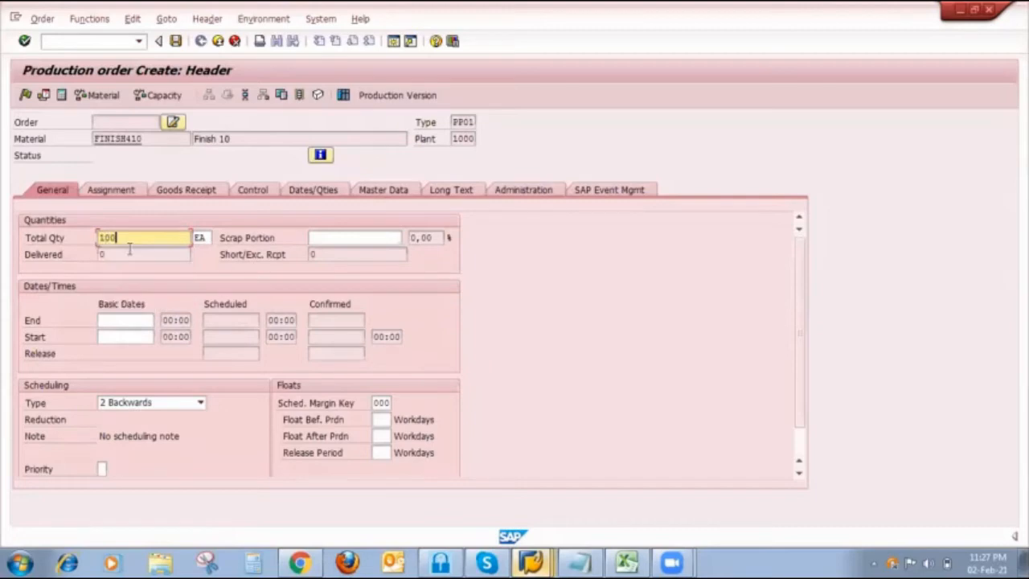
left_click(143, 402)
left_click(118, 416)
left_click(125, 336)
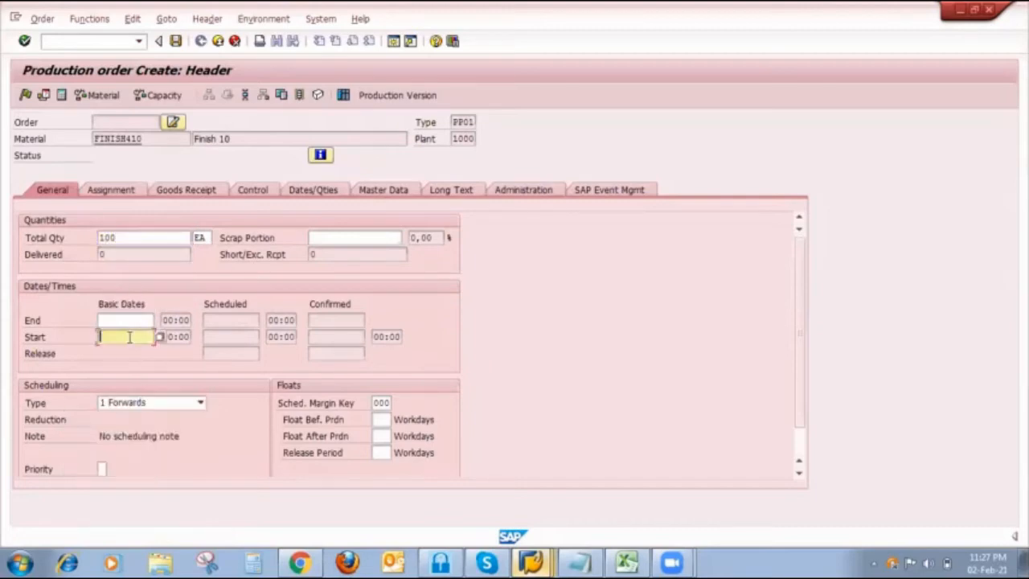
type("0")
left_click(128, 349)
key("Return")
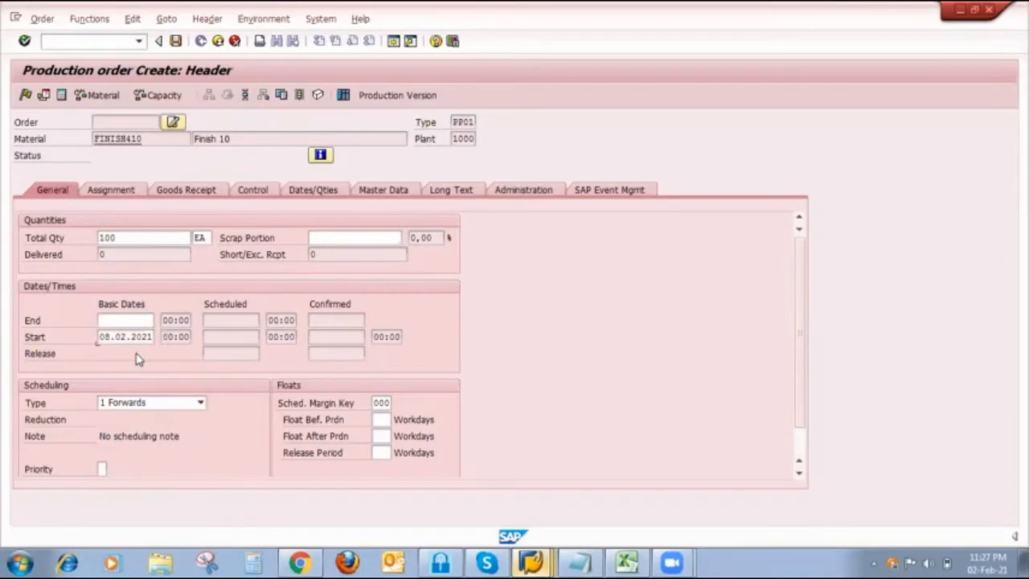
left_click(175, 41)
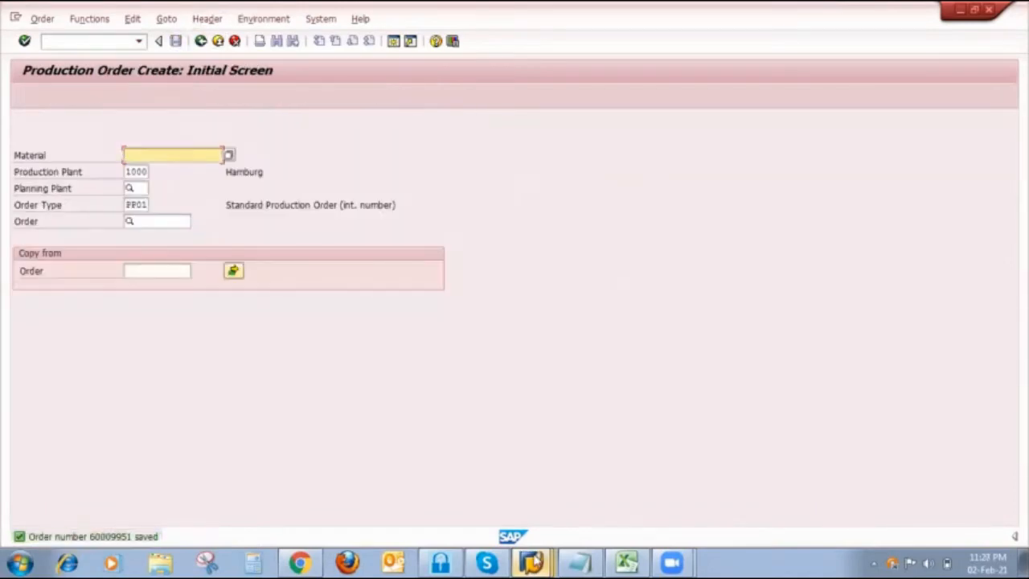
- Switch to the FINISH410 Stock/Requirements List session and refresh the list
mouse_move(530, 562)
left_click(513, 458)
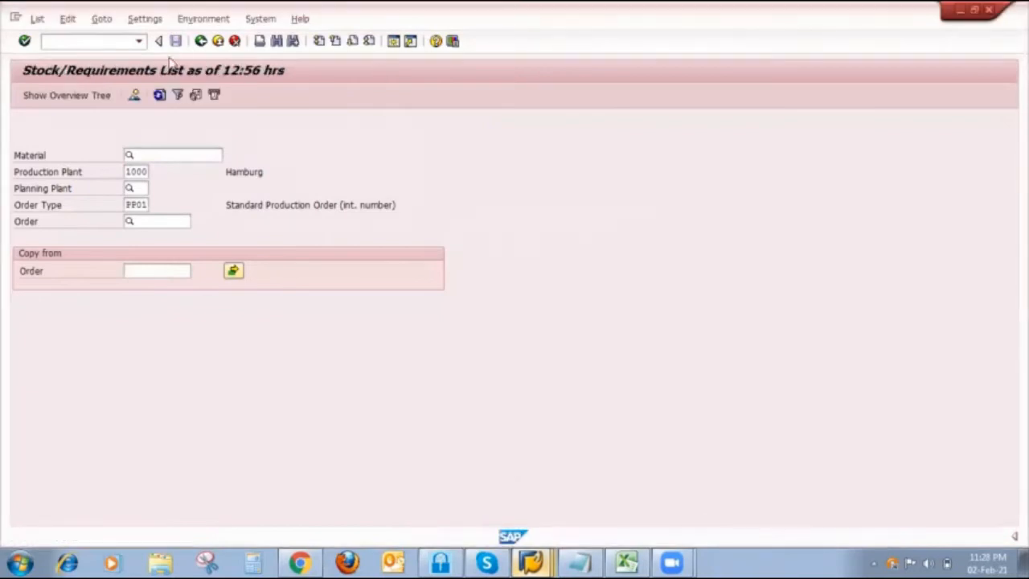
left_click(159, 95)
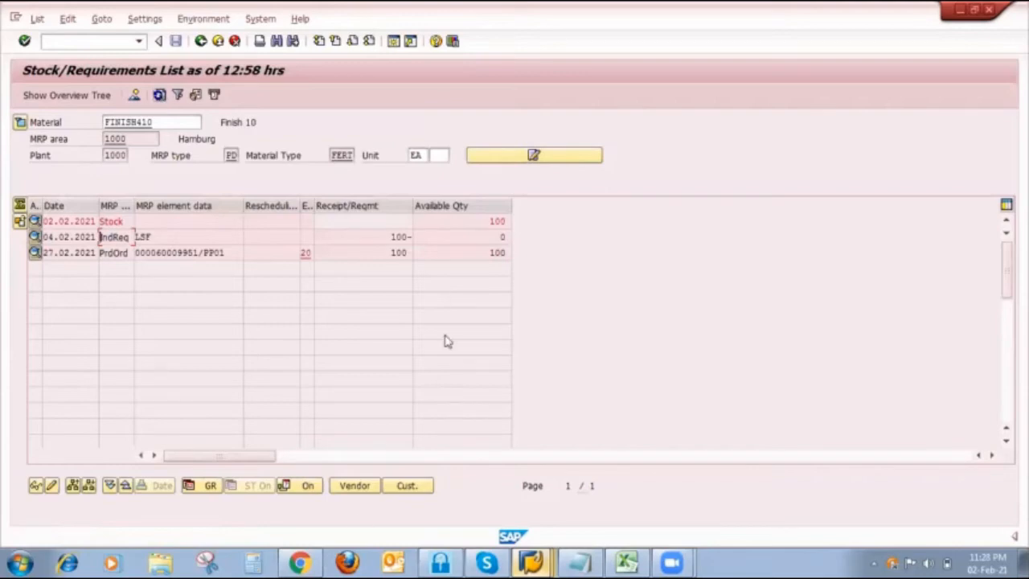
- Run single-item, multi-level MRP for FINISH410 with planning mode 3, planning unchanged components and displaying results before saving and the material list
left_click(530, 561)
left_click(538, 503)
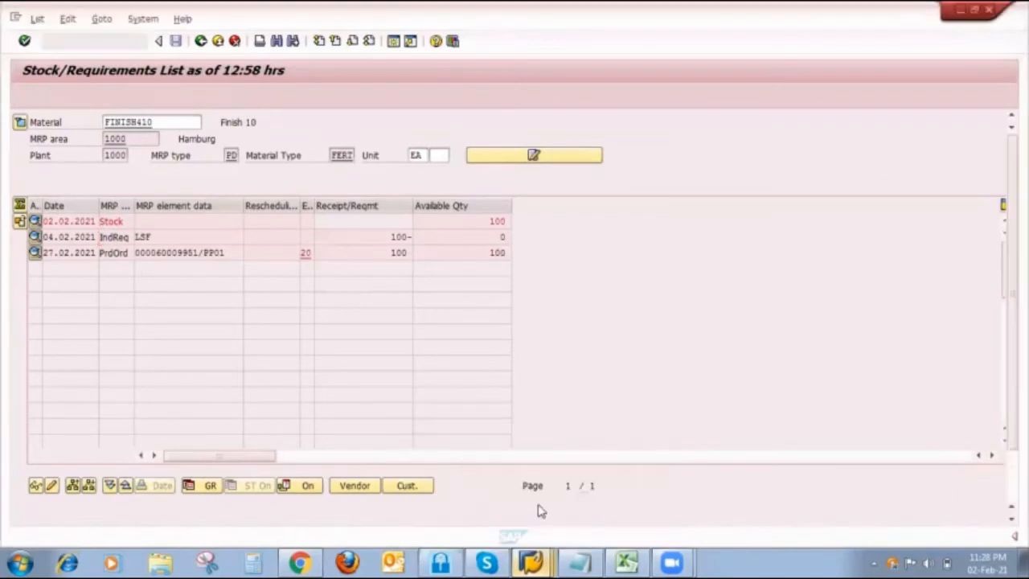
key("F3")
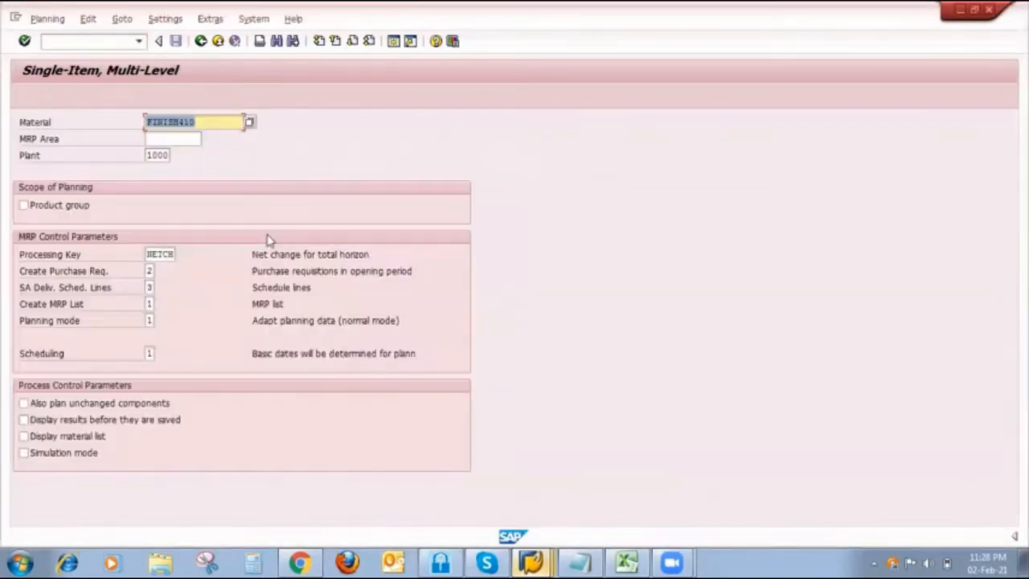
left_click(151, 320)
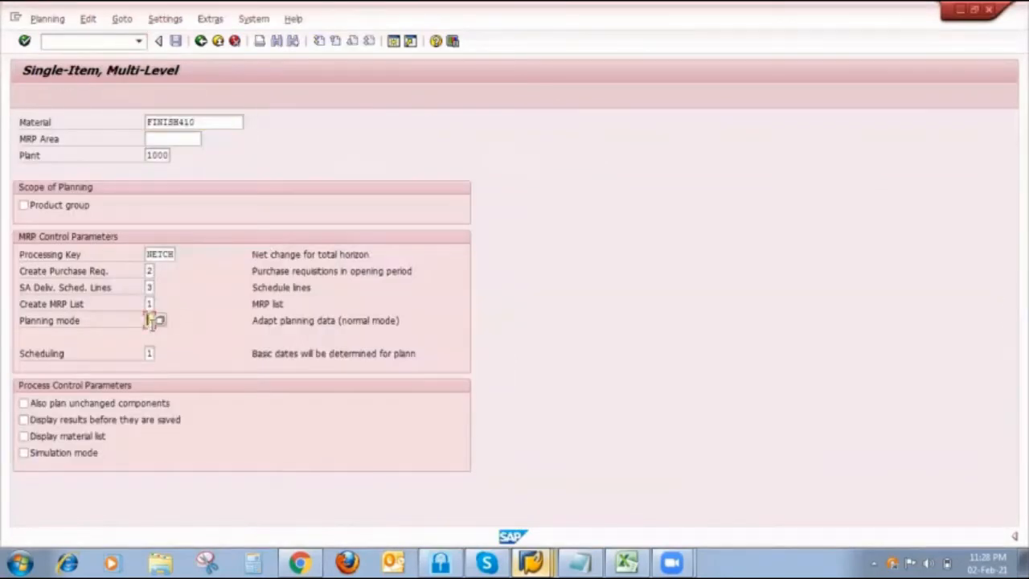
type("3")
left_click(149, 351)
left_click(56, 403)
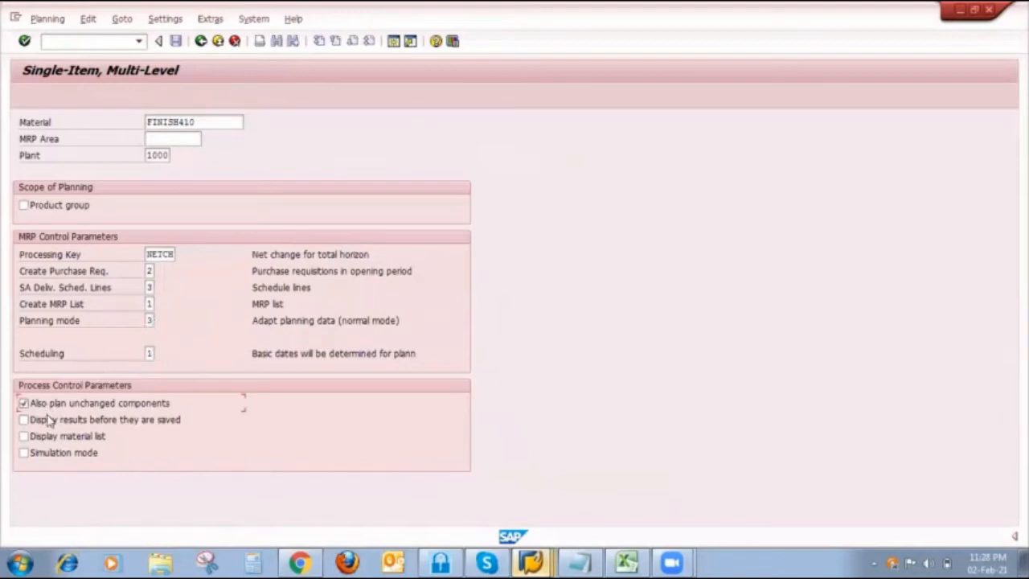
left_click(52, 420)
left_click(50, 436)
key("Return")
key("Return")
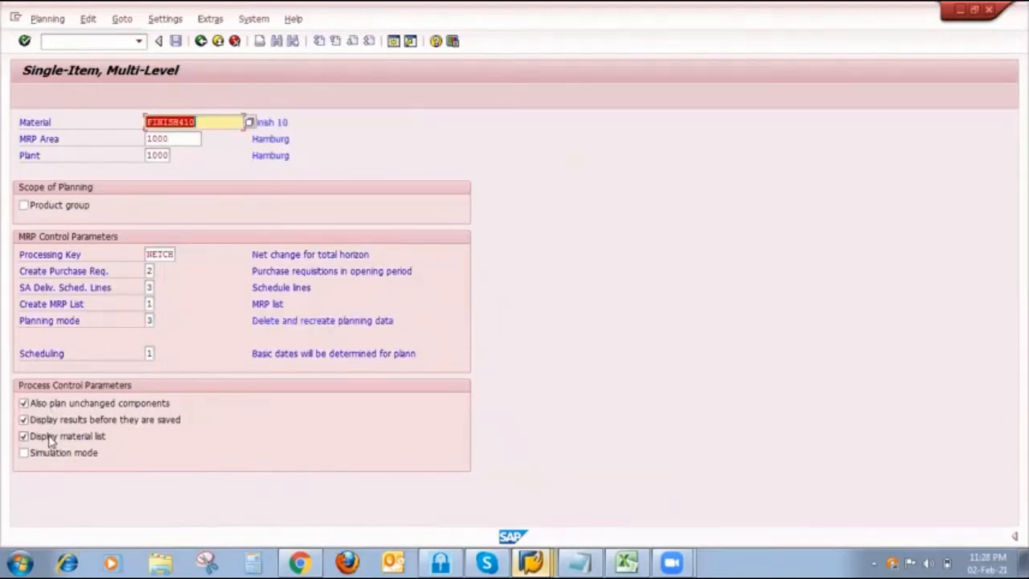
- Save the FINISH410 planning result and continue the planning run with Proceed without stopping
left_click(176, 41)
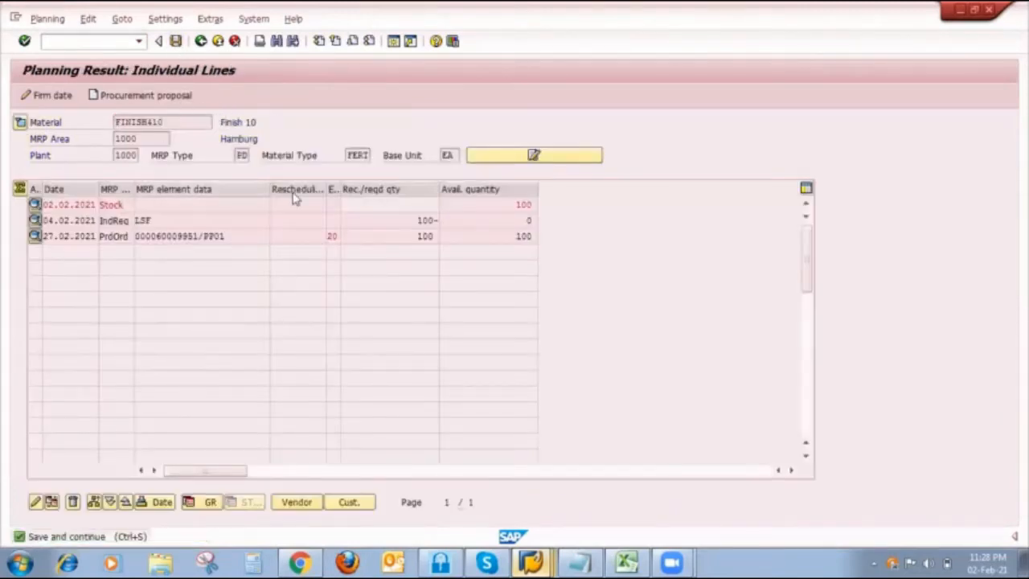
left_click(271, 311)
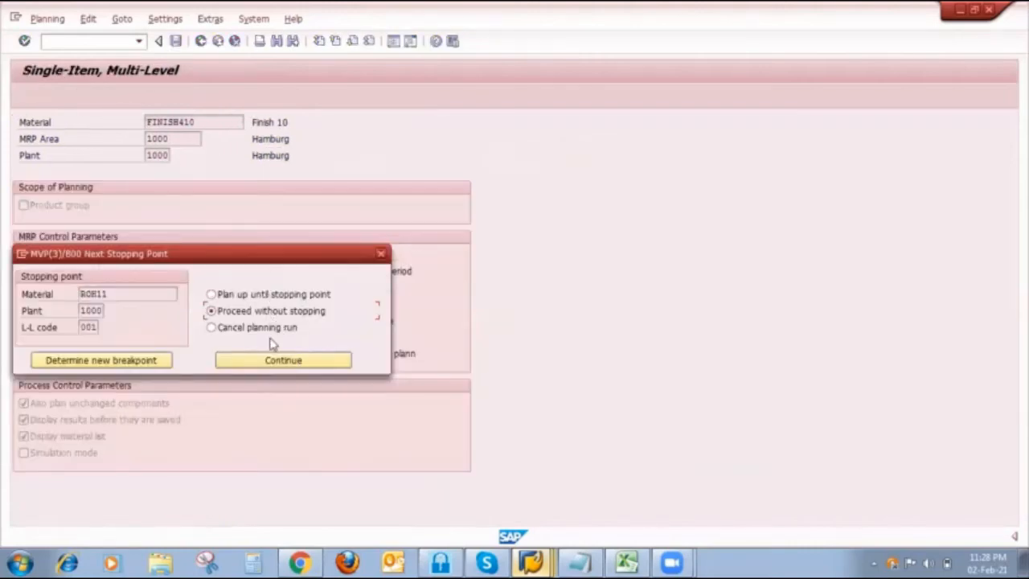
left_click(280, 363)
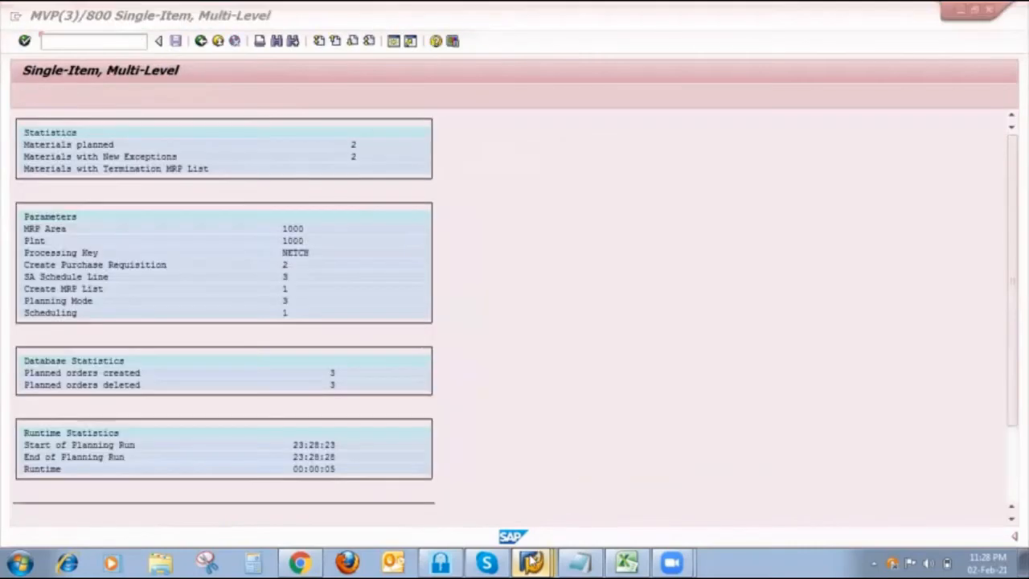
- Review the FINISH410 Stock/Requirements List and compare it with column K's stock, production order, PIR and planned order in the Excel Strategy 10 sheet
mouse_move(530, 561)
left_click(493, 454)
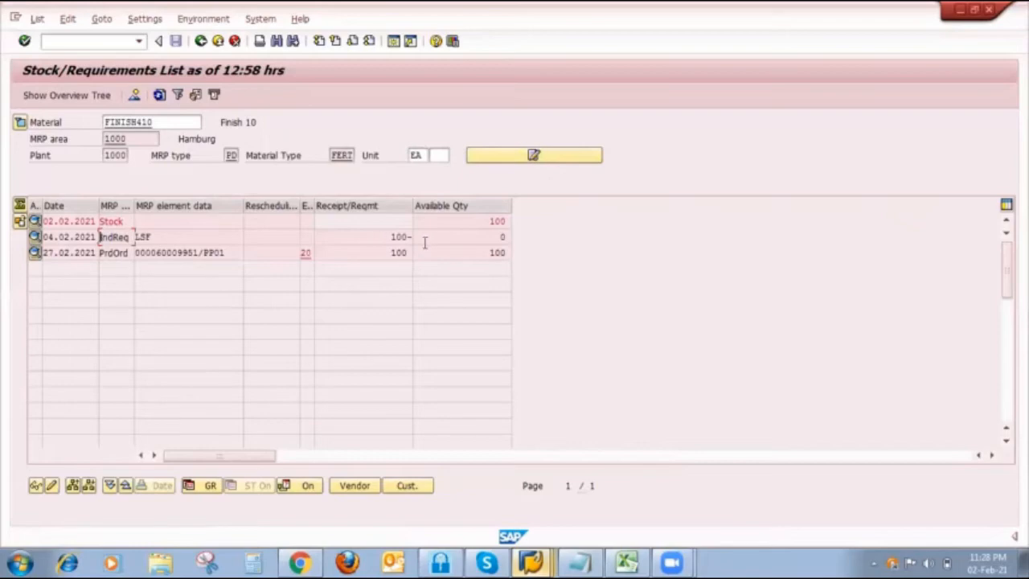
left_click(628, 561)
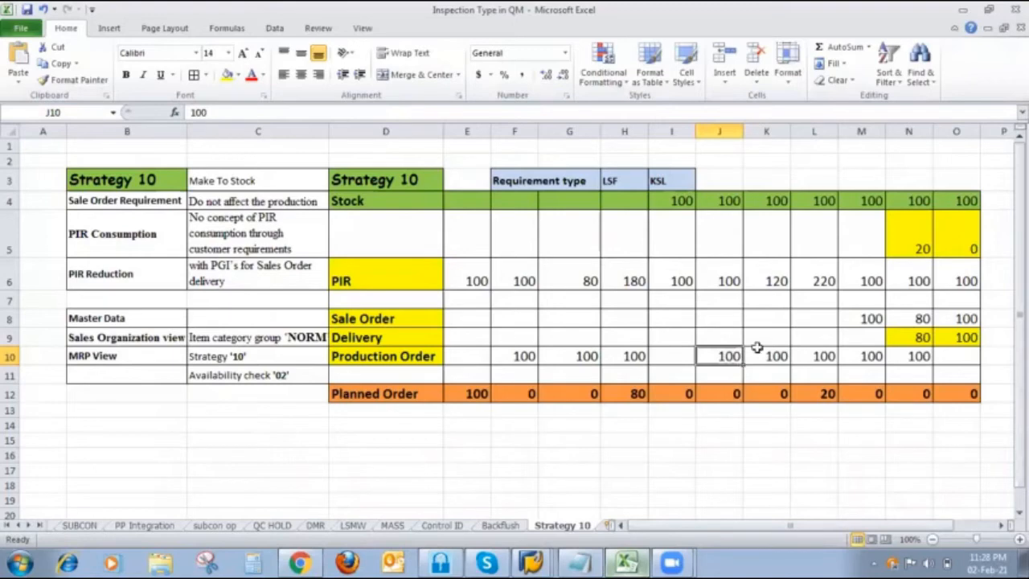
left_click(776, 203)
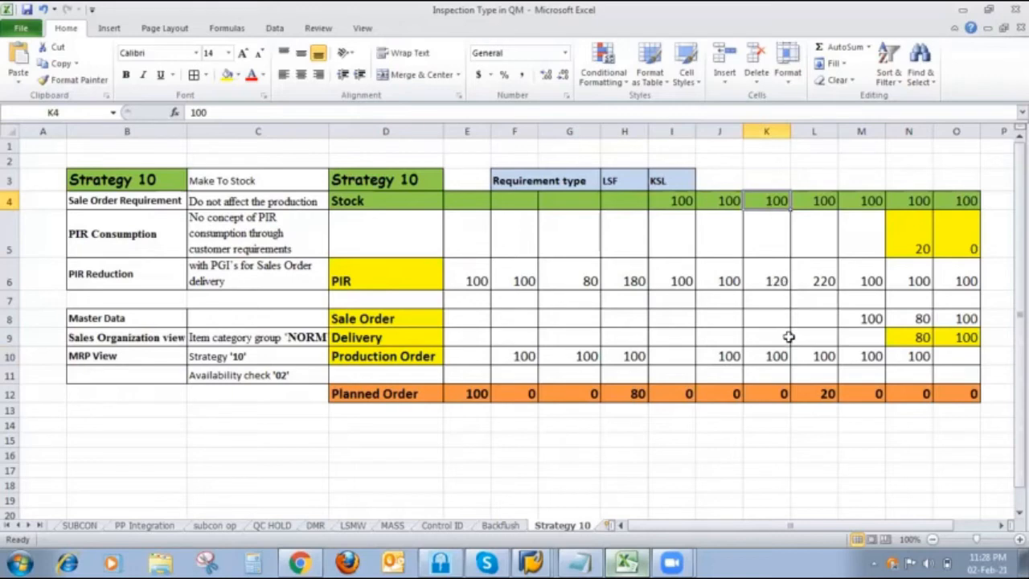
left_click(778, 363)
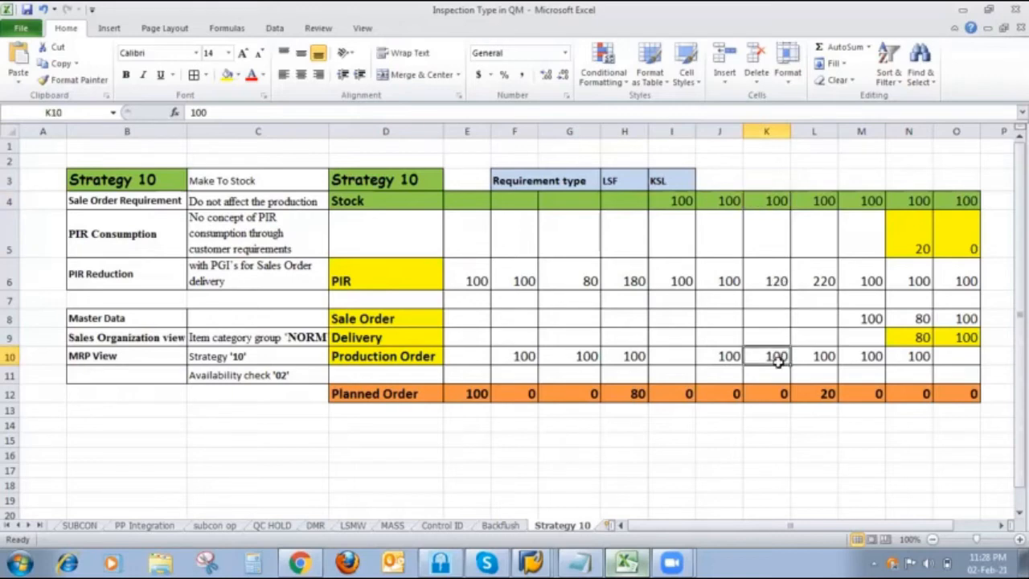
left_click(779, 299)
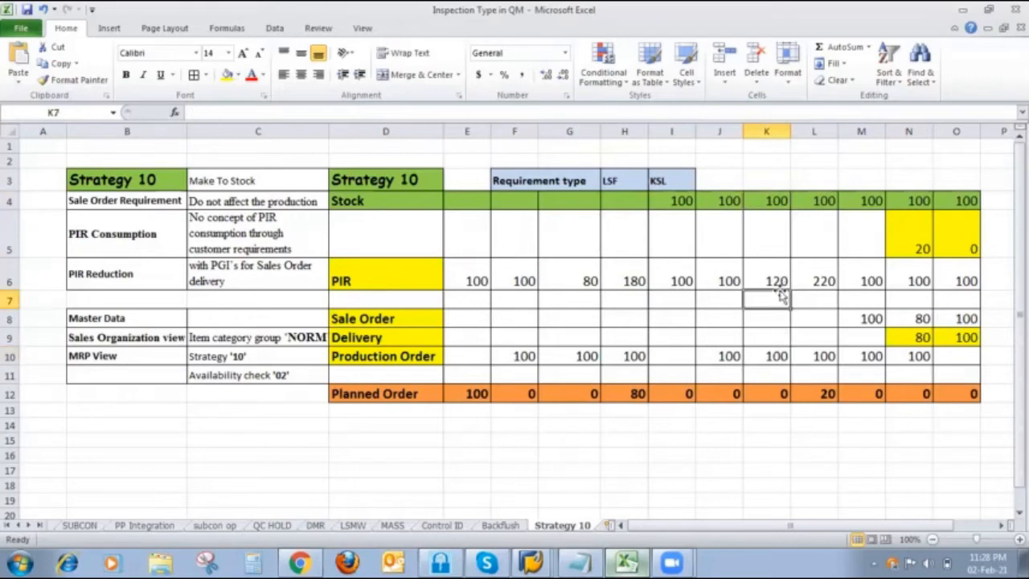
left_click(776, 286)
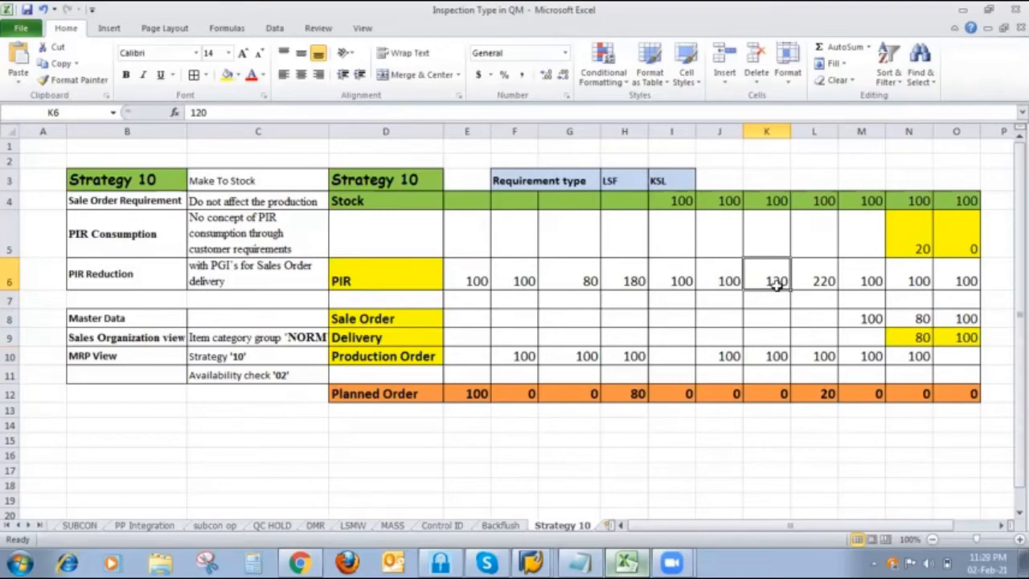
left_click(776, 390)
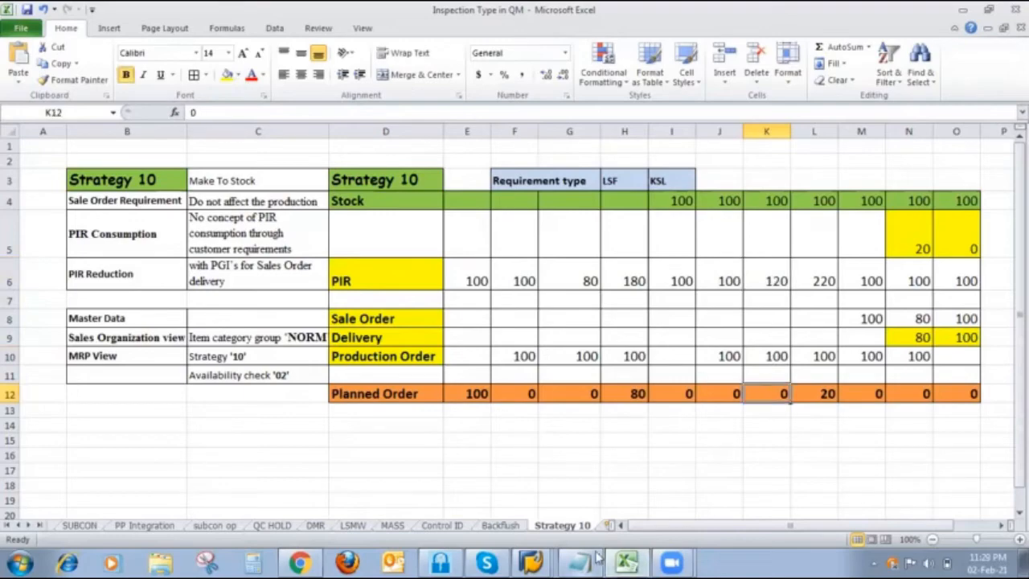
- Return to SAP, open FINISH410's independent requirement for change, set its 04.02.2021 quantity to 120 and save
mouse_move(540, 560)
left_click(529, 459)
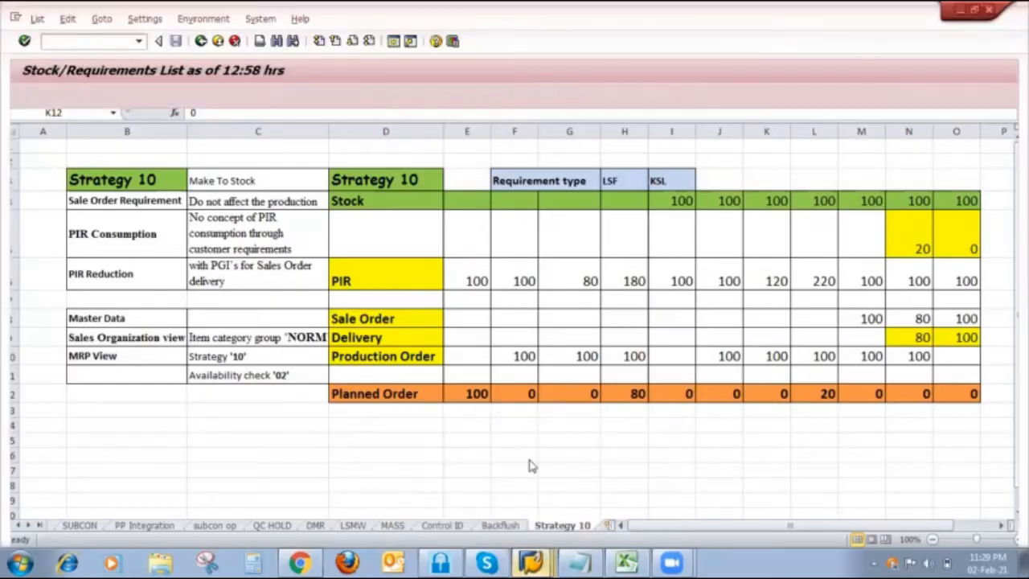
left_click(34, 238)
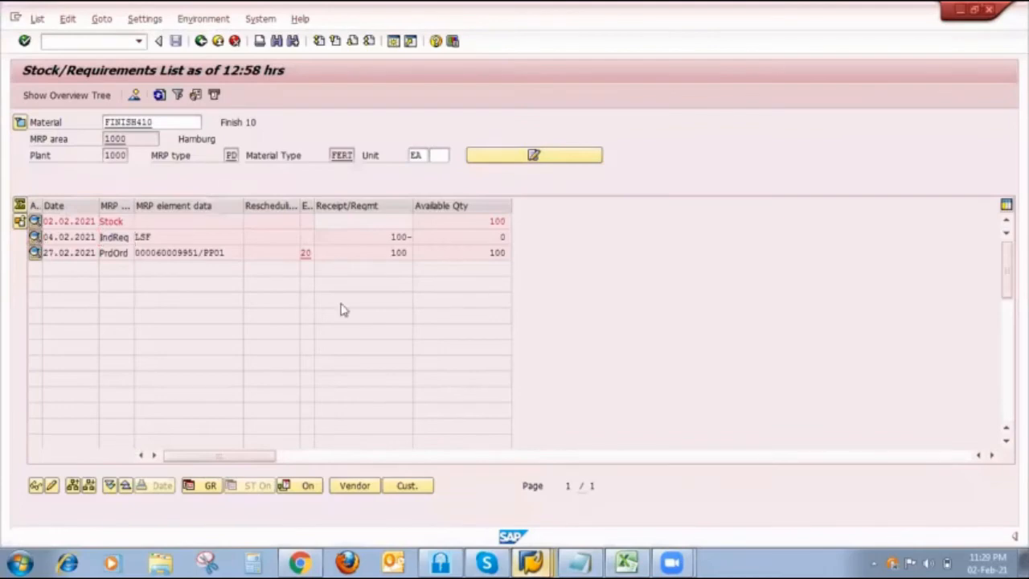
left_click(393, 322)
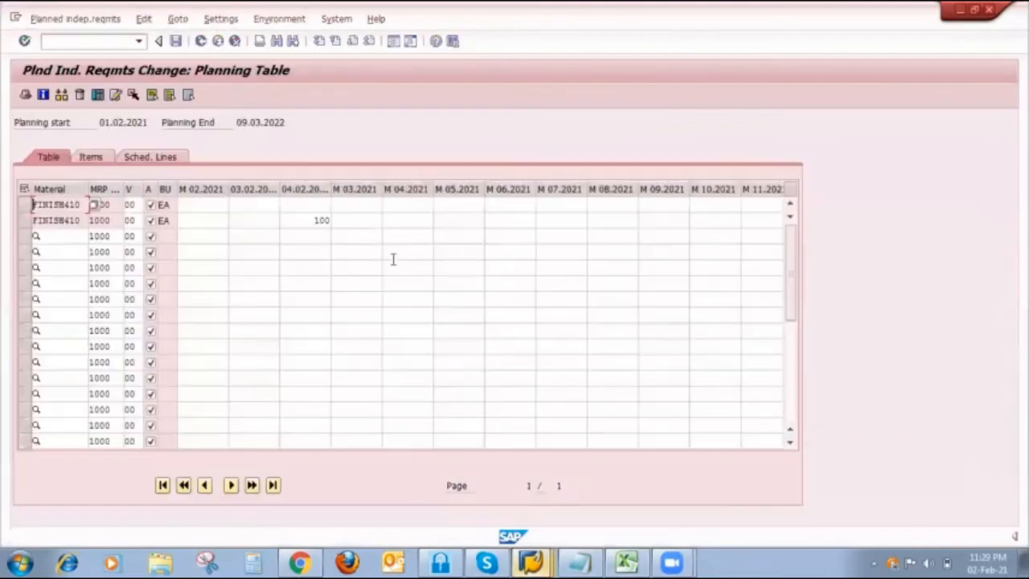
left_click(319, 222)
key("Delete")
key("Delete")
key("Delete")
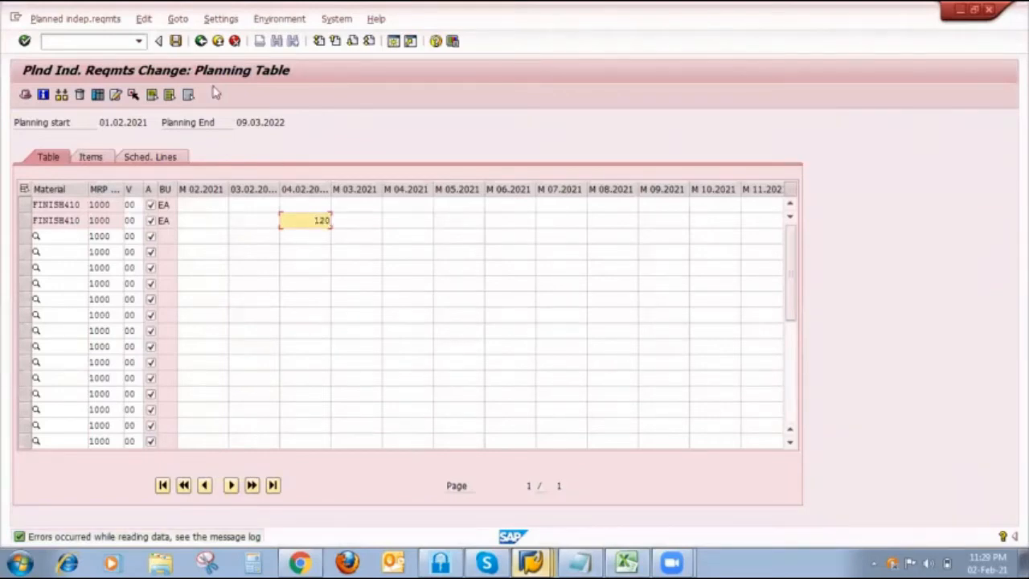
left_click(175, 40)
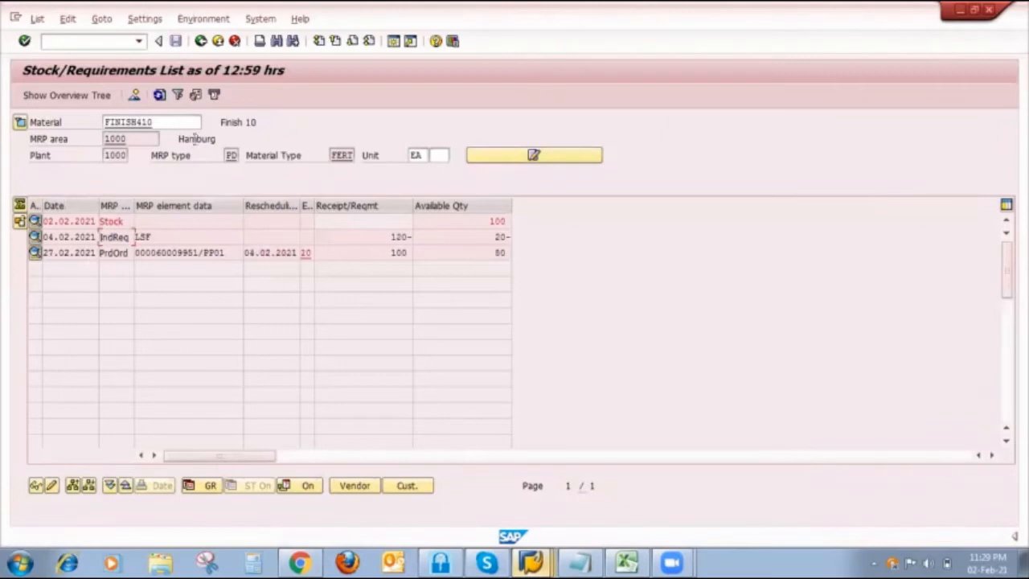
- Rerun single-item, multi-level MRP for FINISH410 in planning mode 3 with unchanged components, results display before saving and material list enabled
left_click(530, 562)
left_click(540, 505)
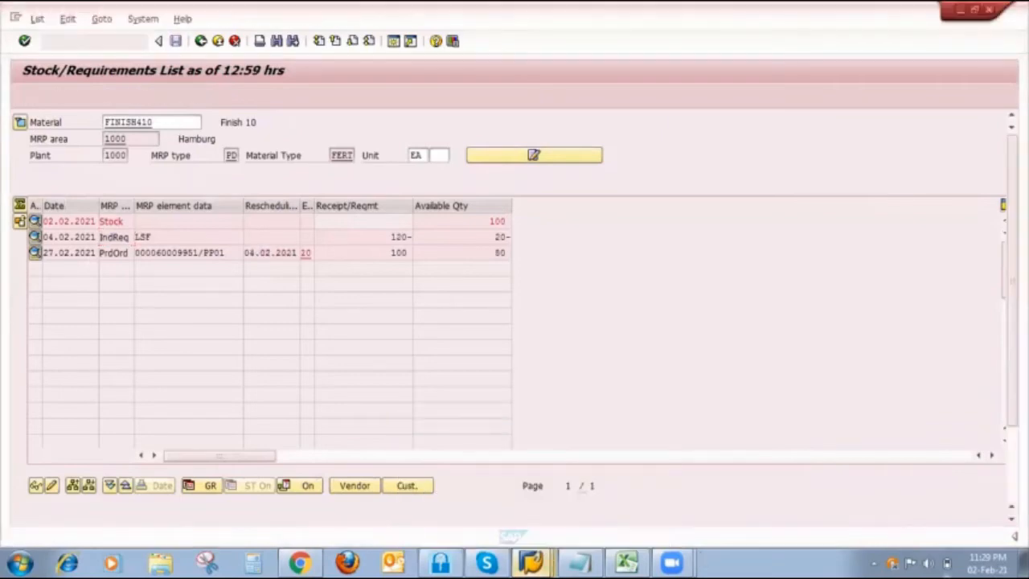
key("F3")
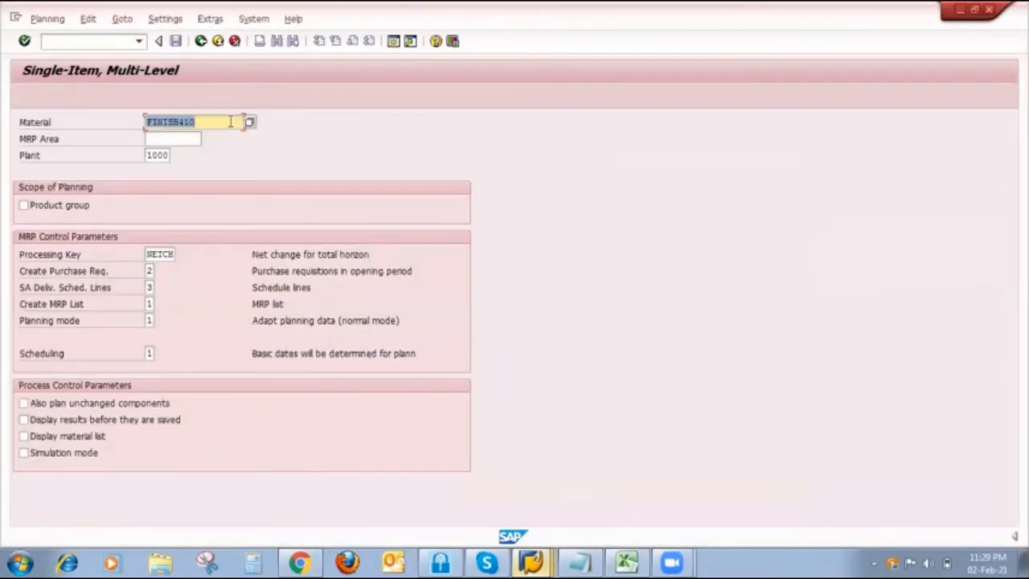
left_click(149, 320)
type("3")
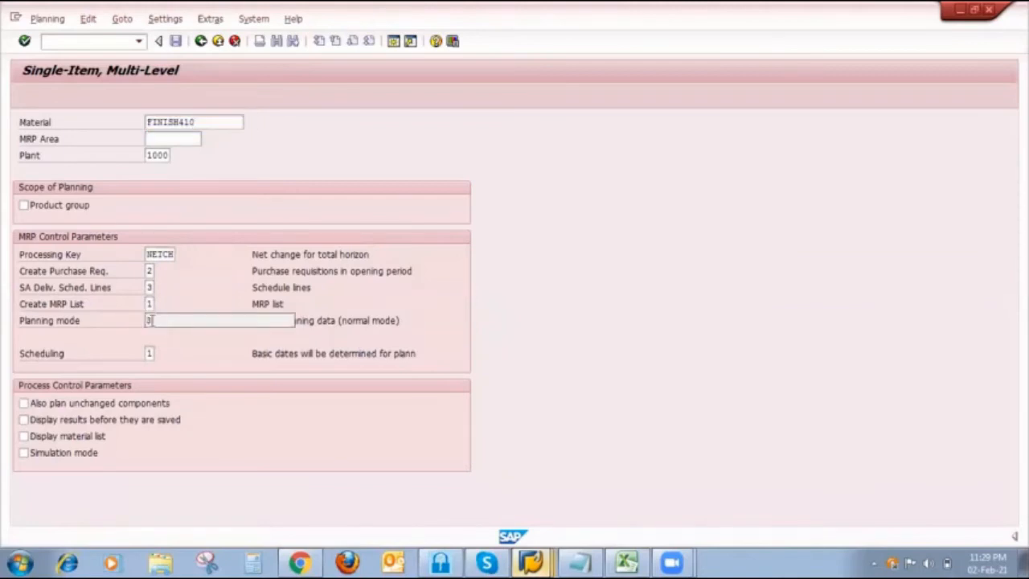
left_click(52, 404)
left_click(53, 424)
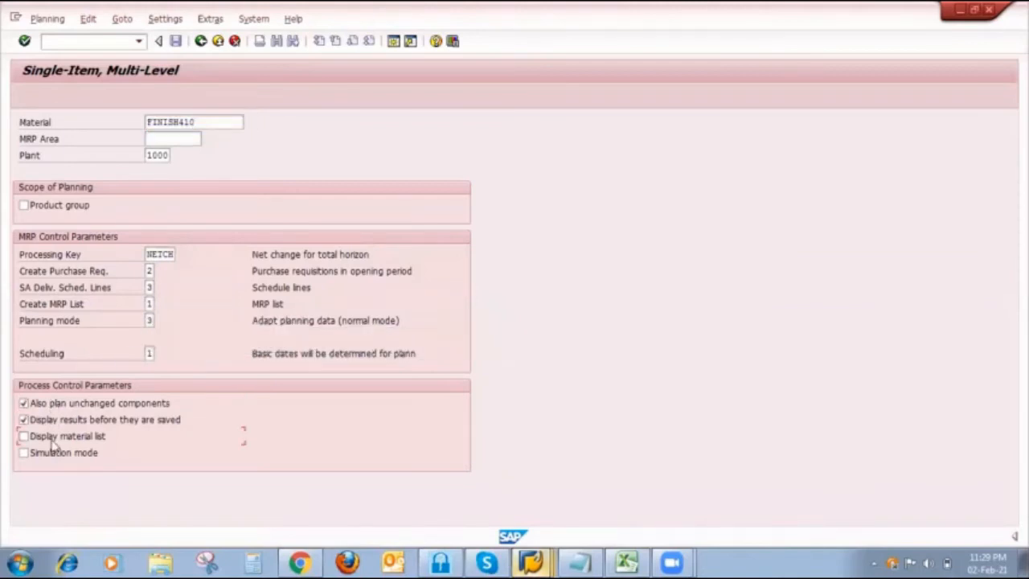
key("Return")
key("Return")
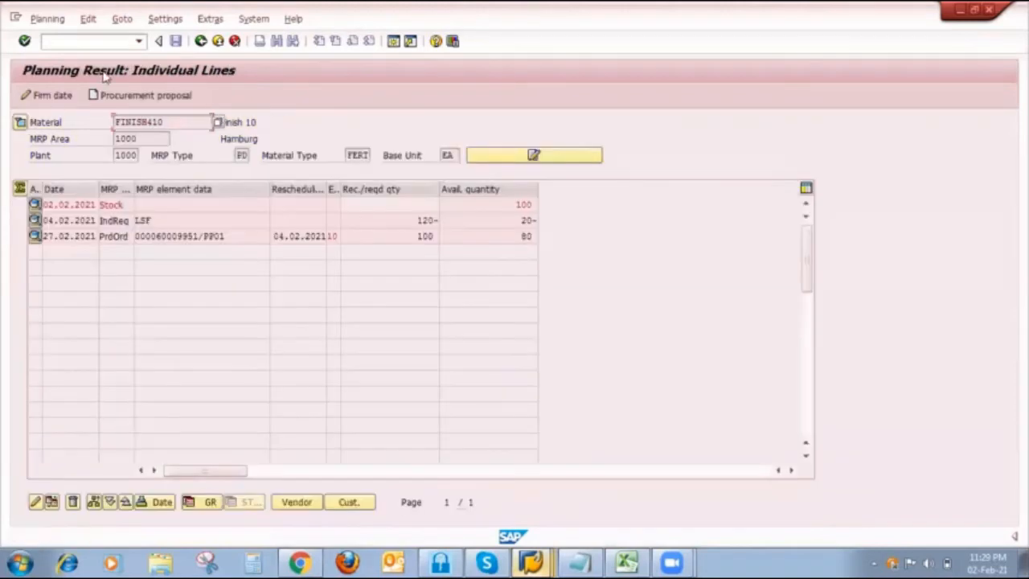
- Save the new FINISH410 planning result and let the run proceed without stopping
left_click(176, 41)
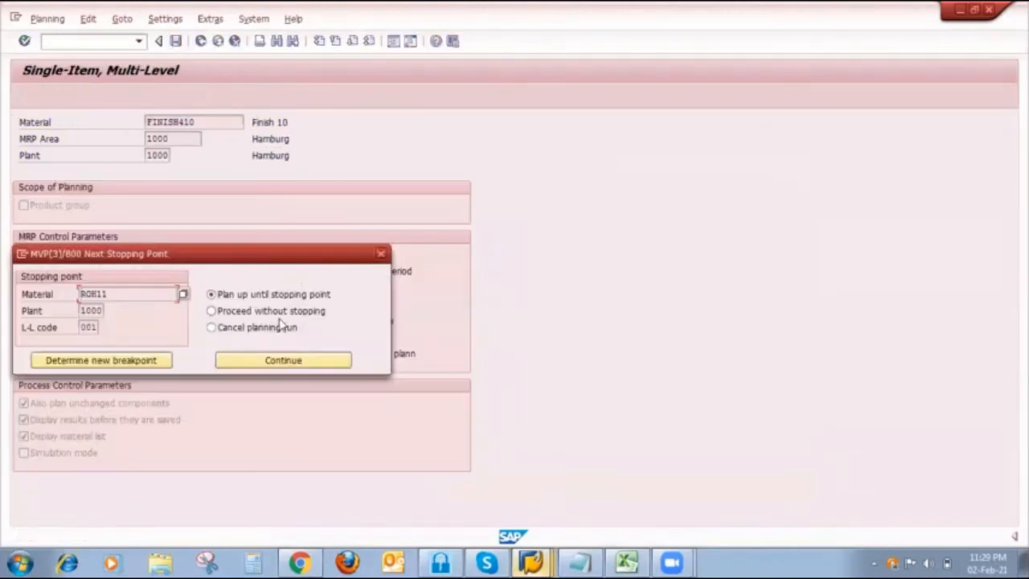
left_click(276, 313)
left_click(273, 360)
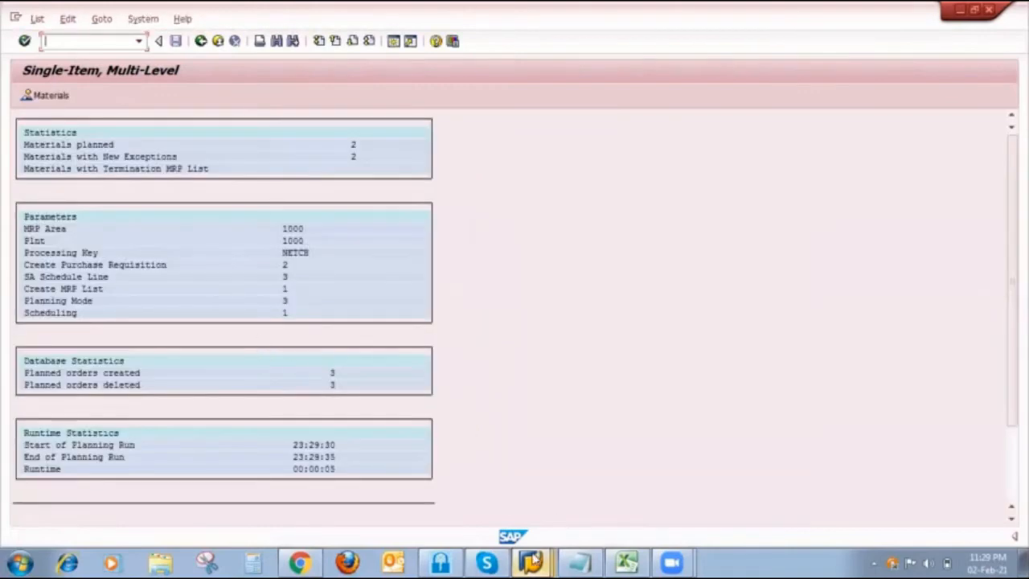
- Check the FINISH410 Stock/Requirements List against column L's production order and PIR scenario in the Excel Strategy 10 sheet, returning to SAP
mouse_move(532, 563)
left_click(522, 454)
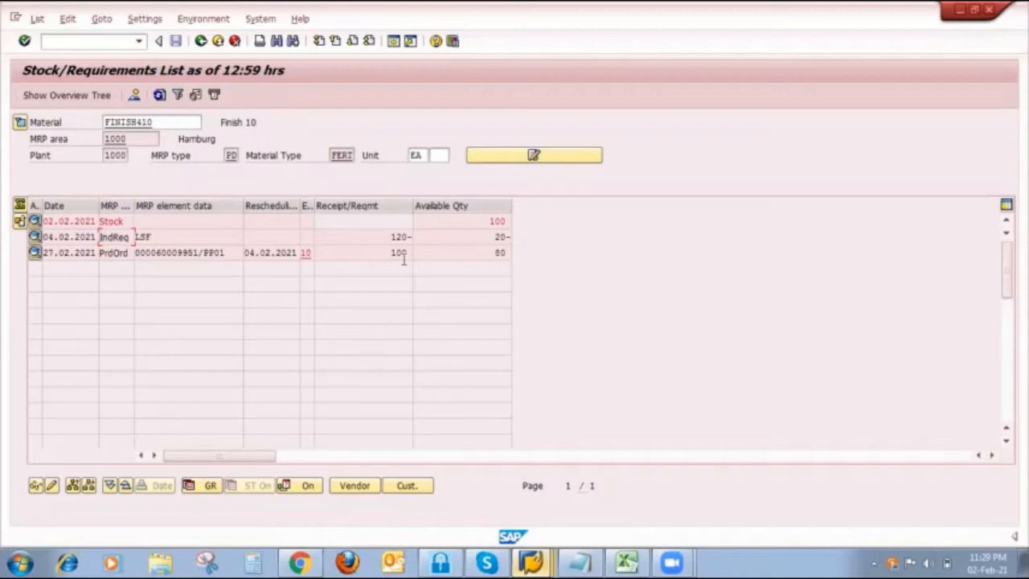
left_click(626, 560)
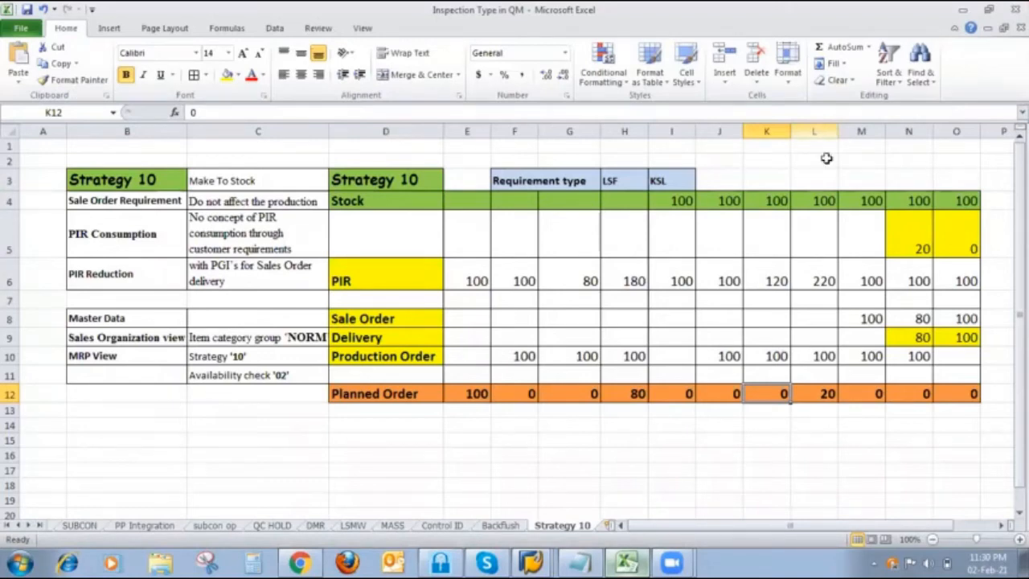
left_click(820, 187)
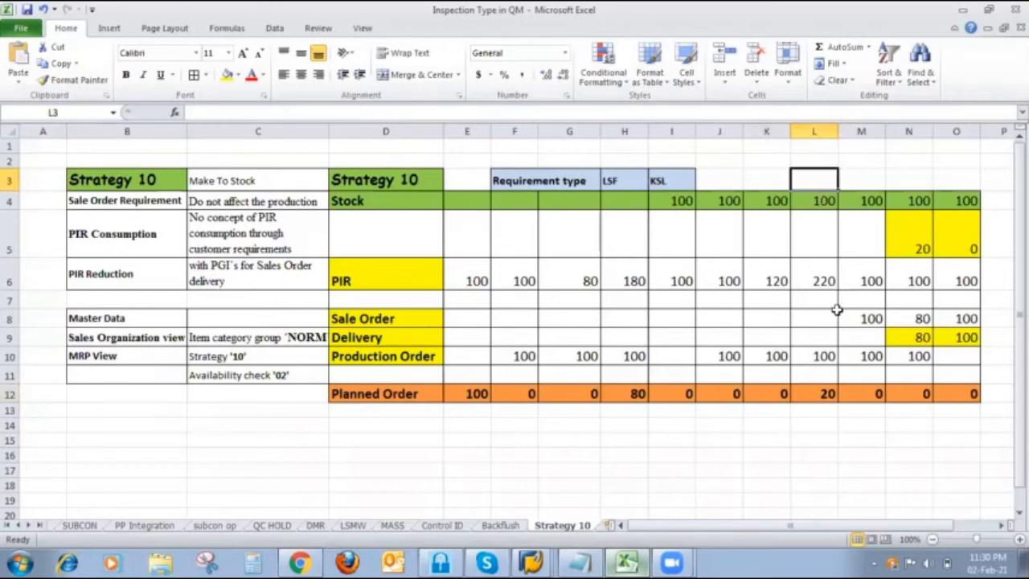
left_click(828, 356)
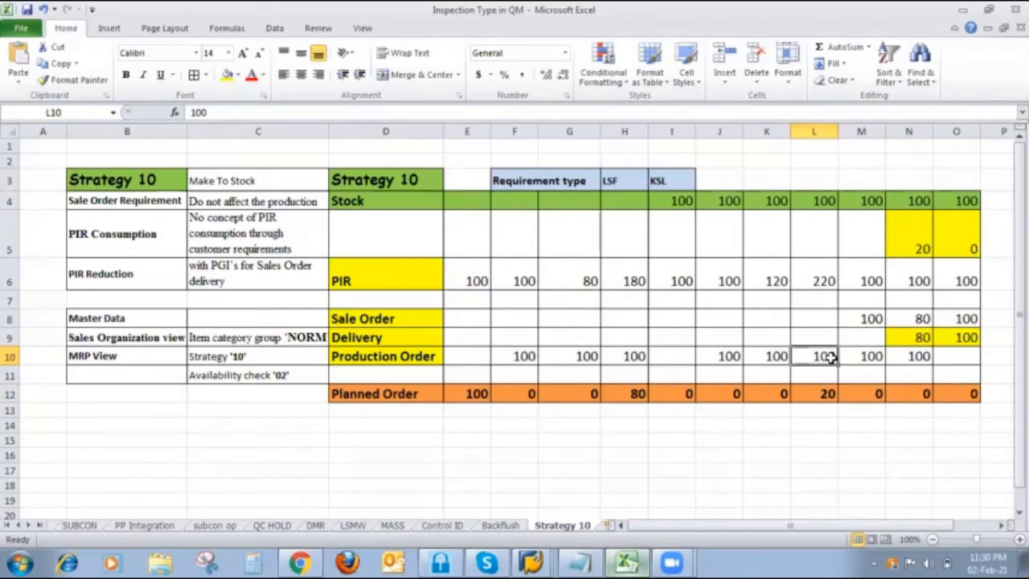
left_click(828, 281)
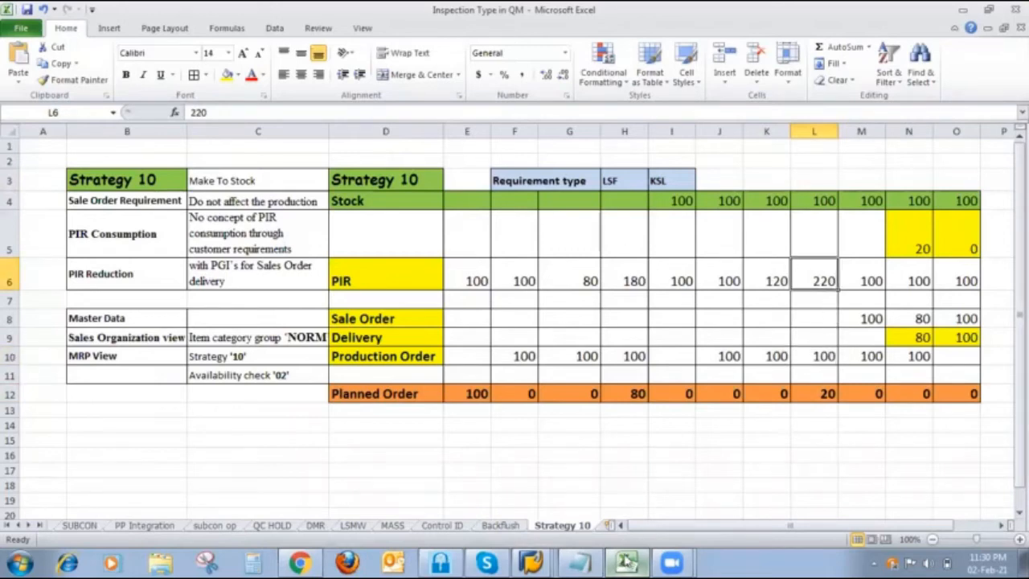
left_click(629, 561)
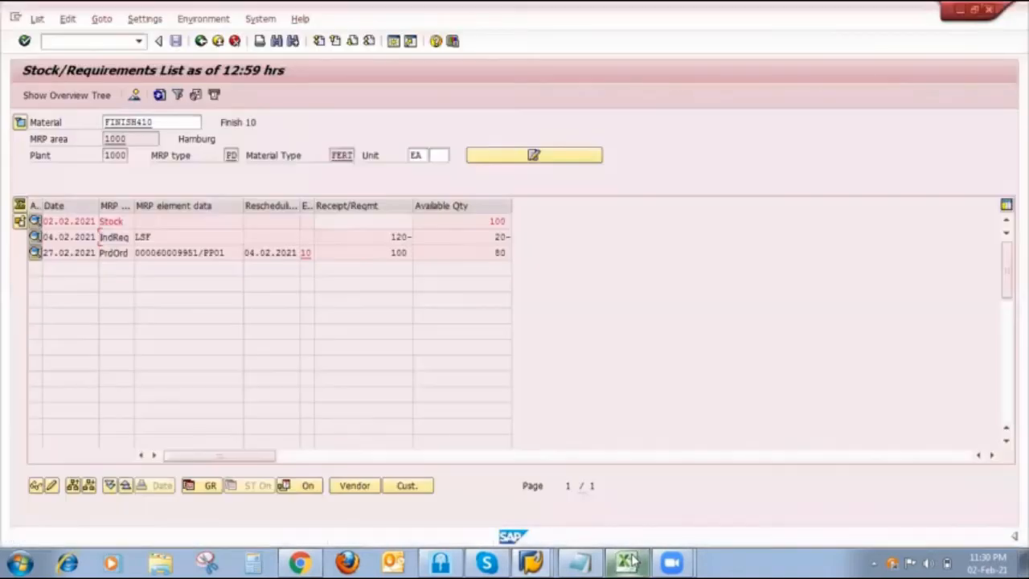
- Open FINISH410's 04.02.2021 independent requirement for change, set its quantity to 220 and save
left_click(35, 236)
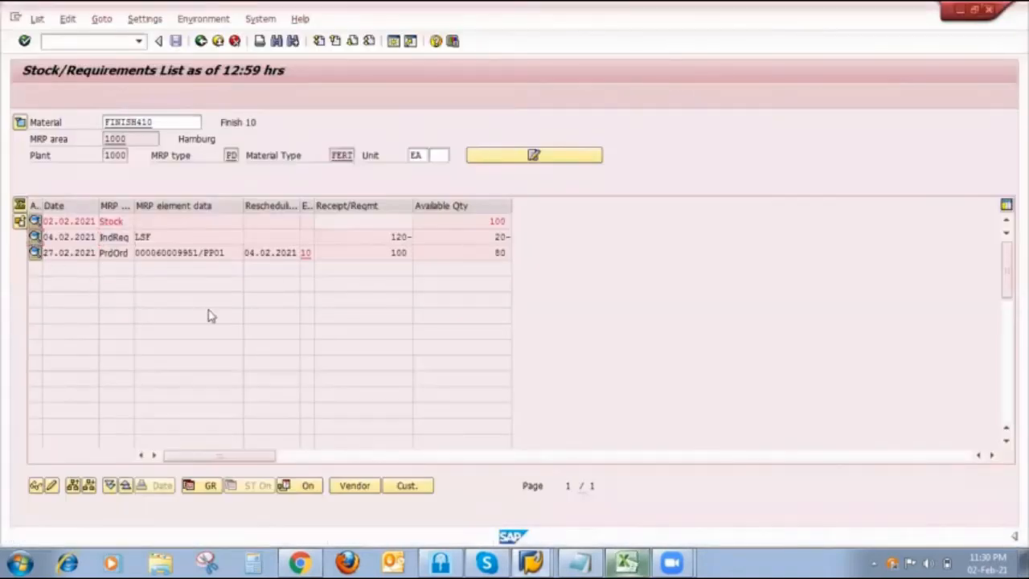
left_click(392, 321)
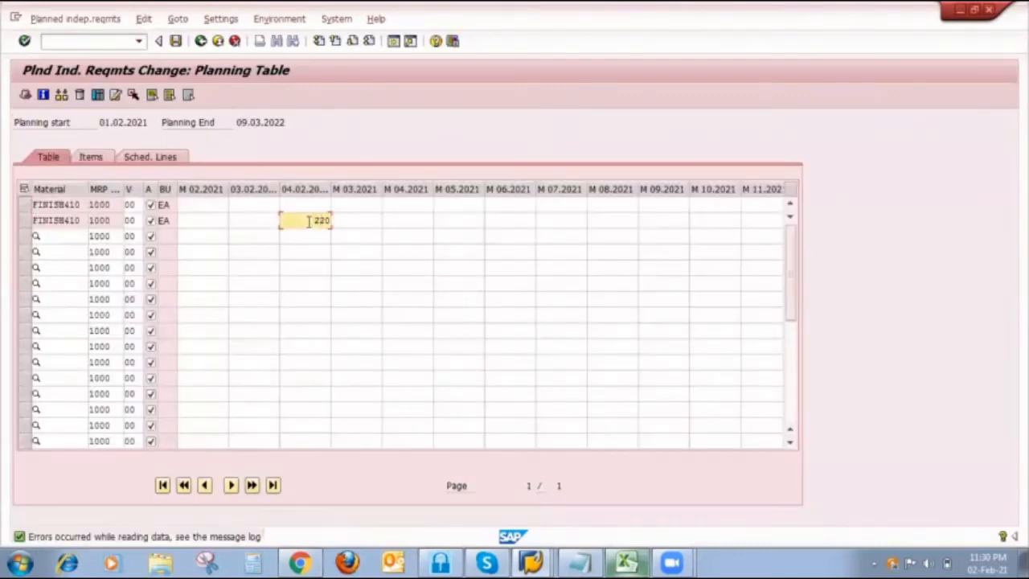
left_click(175, 40)
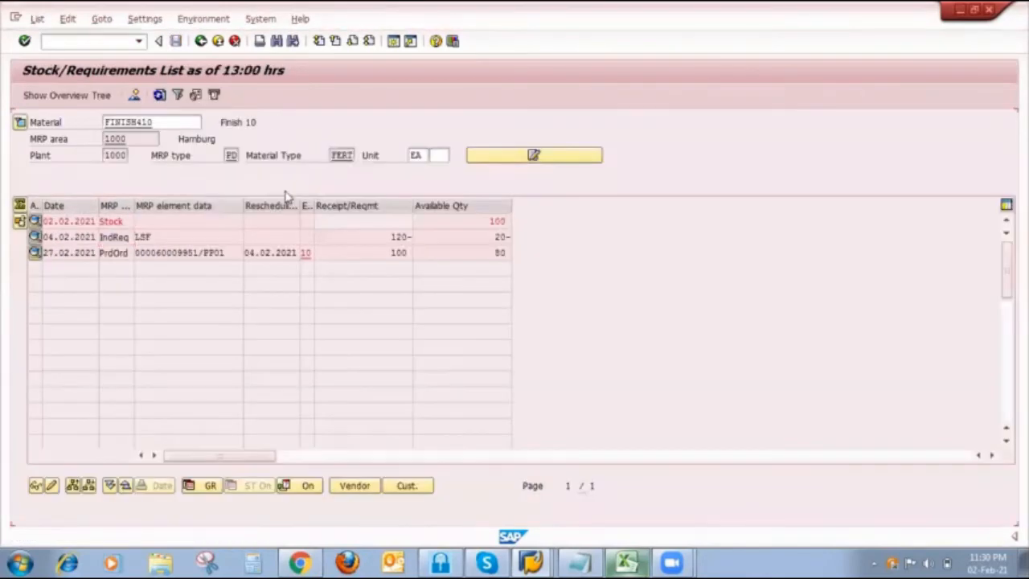
- Run single-item, multi-level MRP for FINISH410 in planning mode 3, also planning unchanged components, displaying results before saving and showing the material list
mouse_move(530, 561)
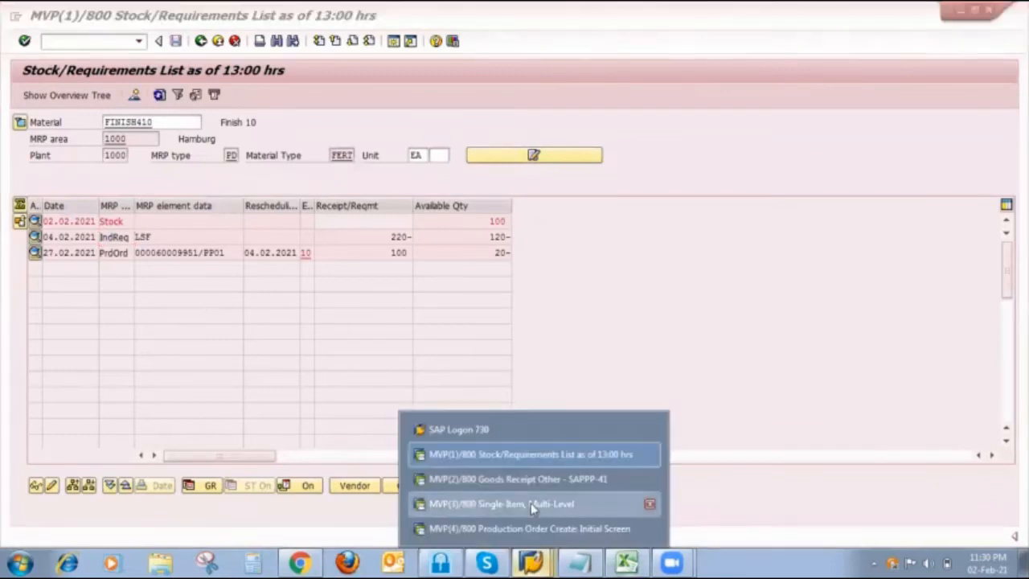
left_click(530, 502)
left_click(201, 41)
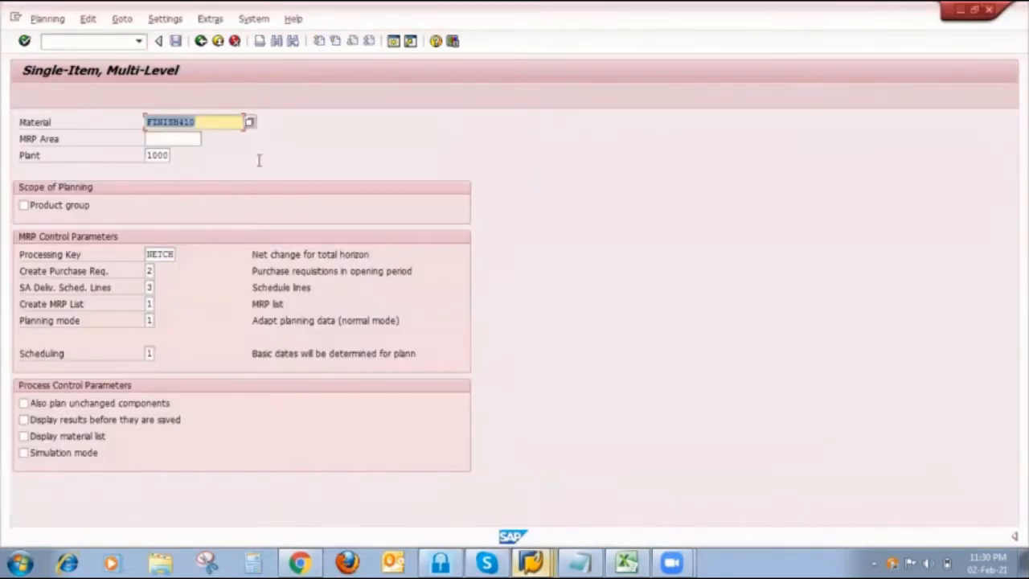
left_click(156, 320)
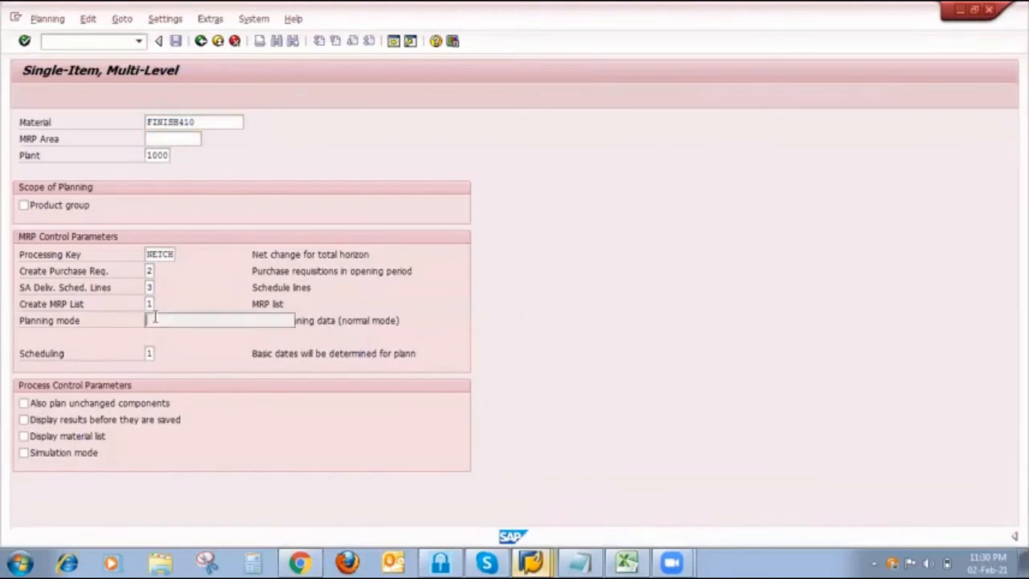
type("3")
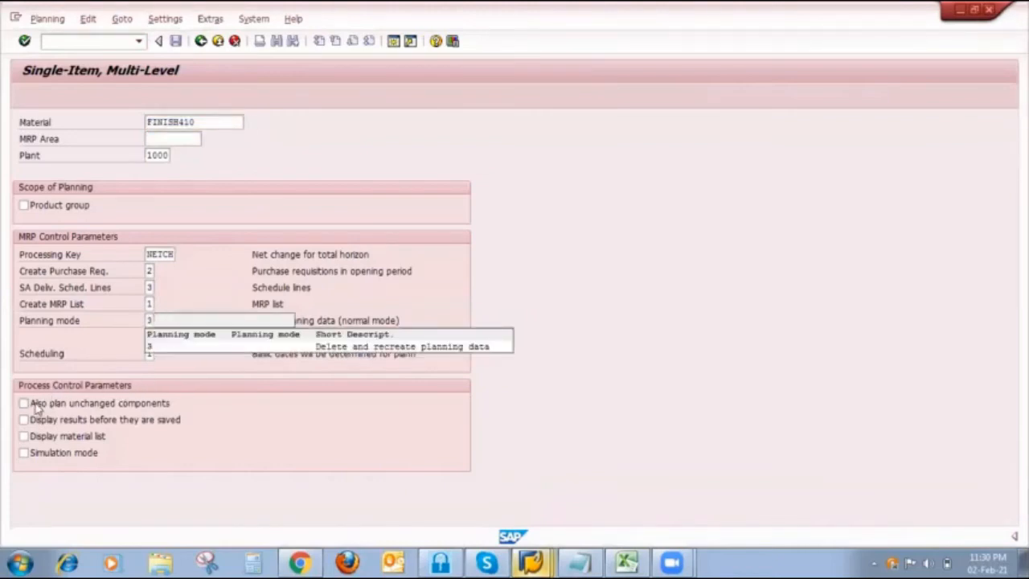
left_click(35, 404)
left_click(35, 420)
left_click(37, 436)
key("Return")
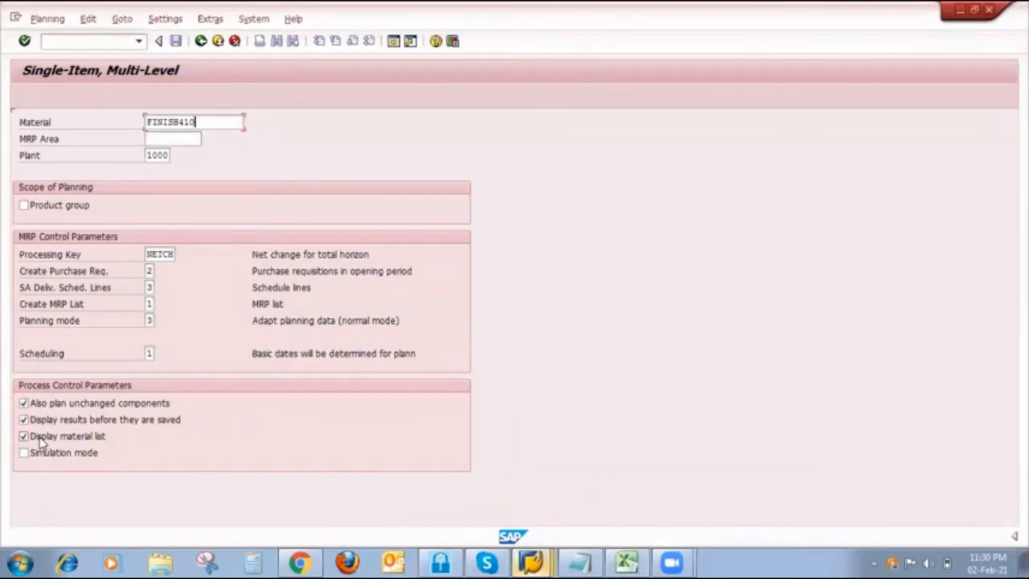
key("Return")
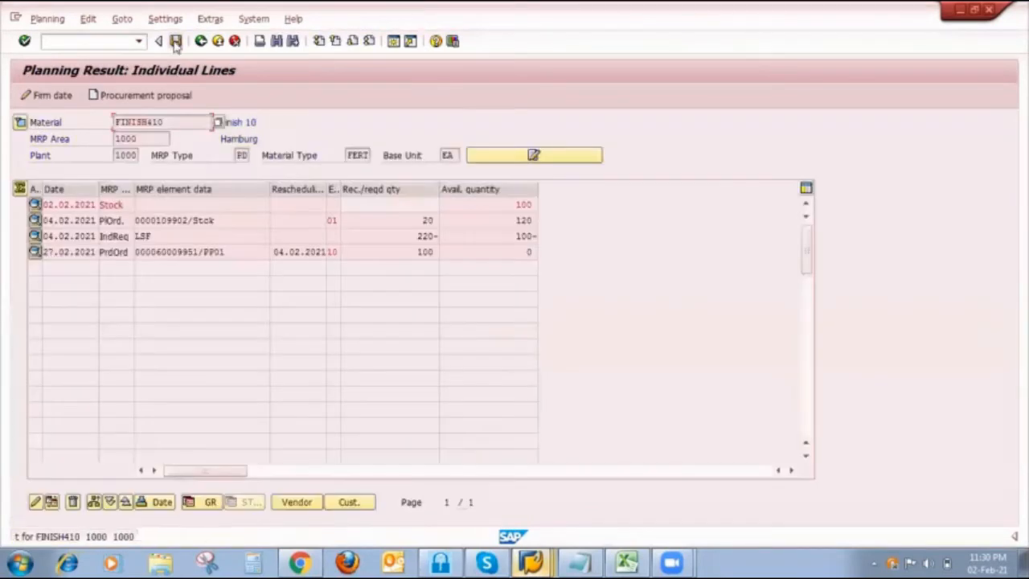
- Save the FINISH410 planning result with the run proceeding without stopping, and refresh the Stock/Requirements List
left_click(175, 41)
left_click(294, 314)
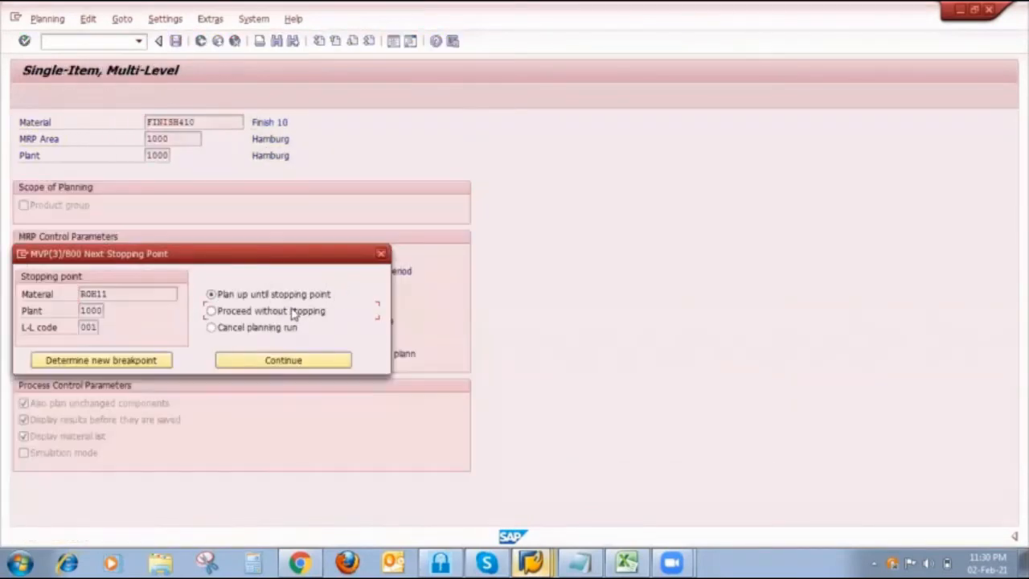
left_click(544, 561)
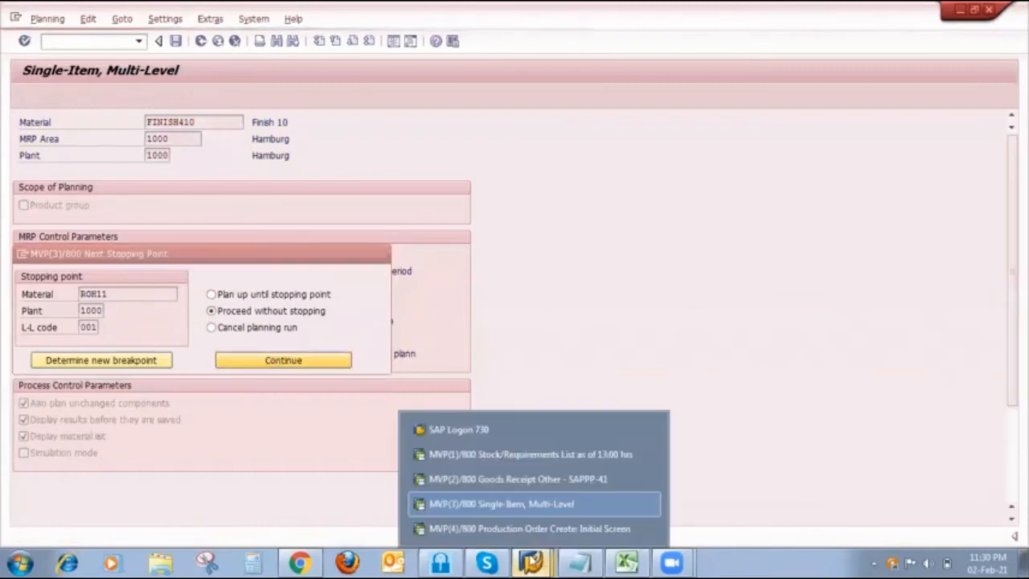
left_click(524, 455)
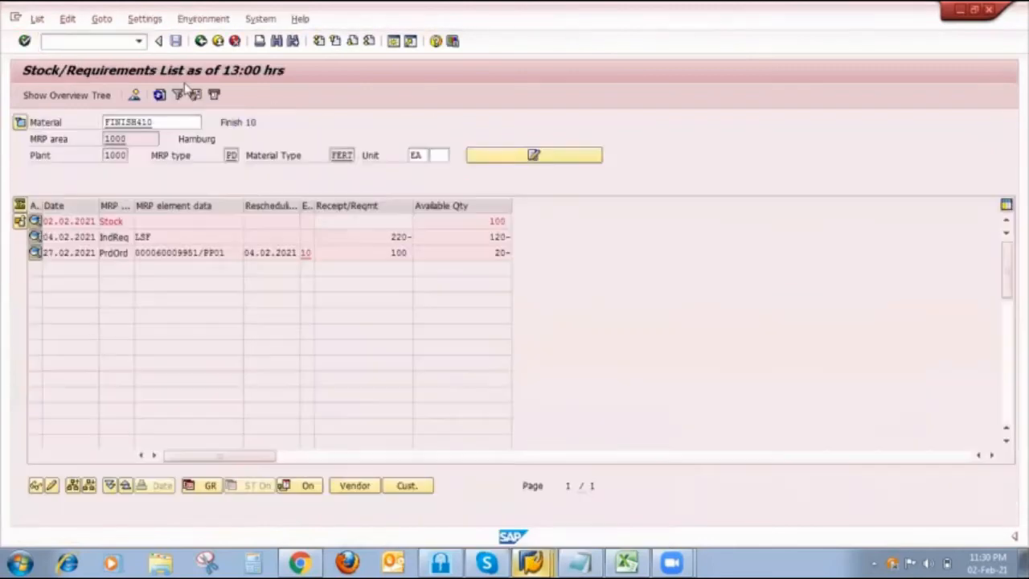
left_click(159, 95)
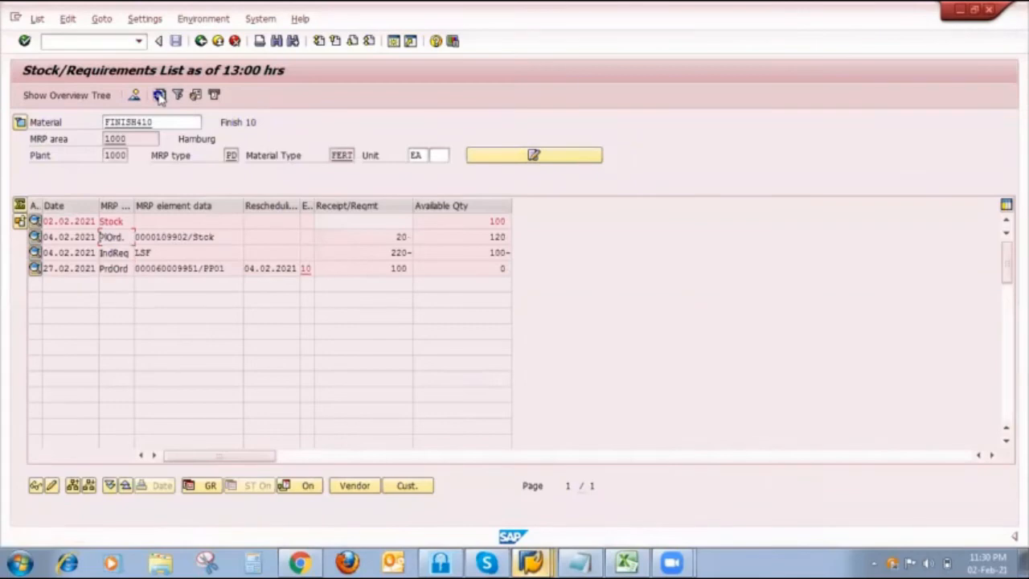
- Switch to Excel and review column L's PIR, production and planned orders and column M's stock, PIR, sales and production orders on the Strategy 10 sheet
left_click(631, 561)
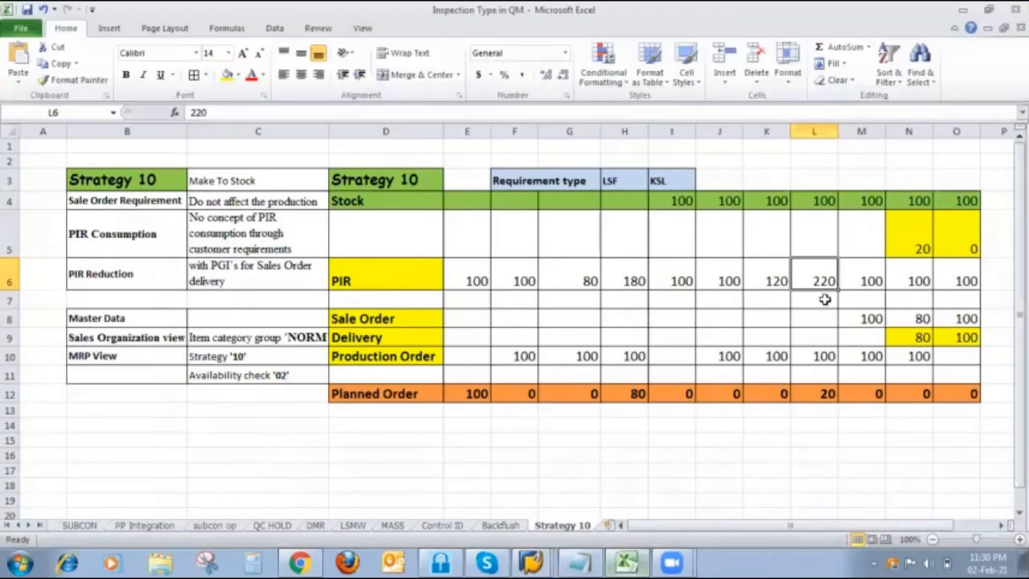
left_click(825, 354)
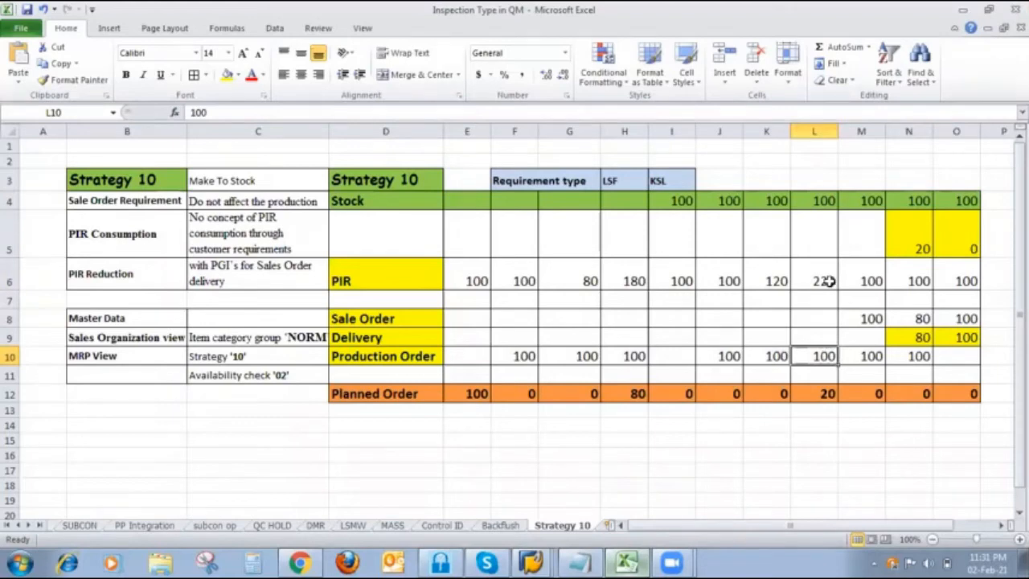
left_click(827, 393)
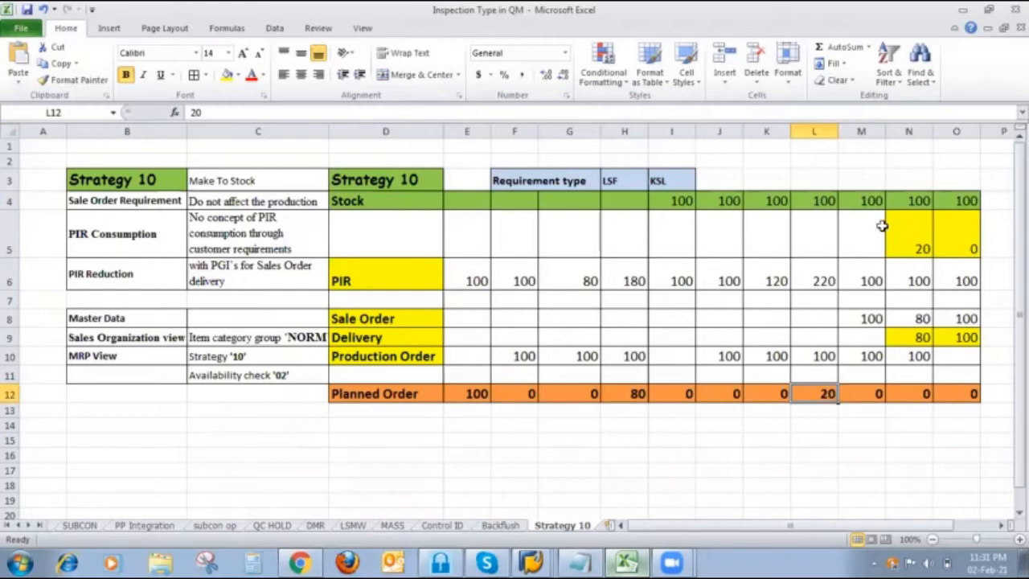
left_click(867, 201)
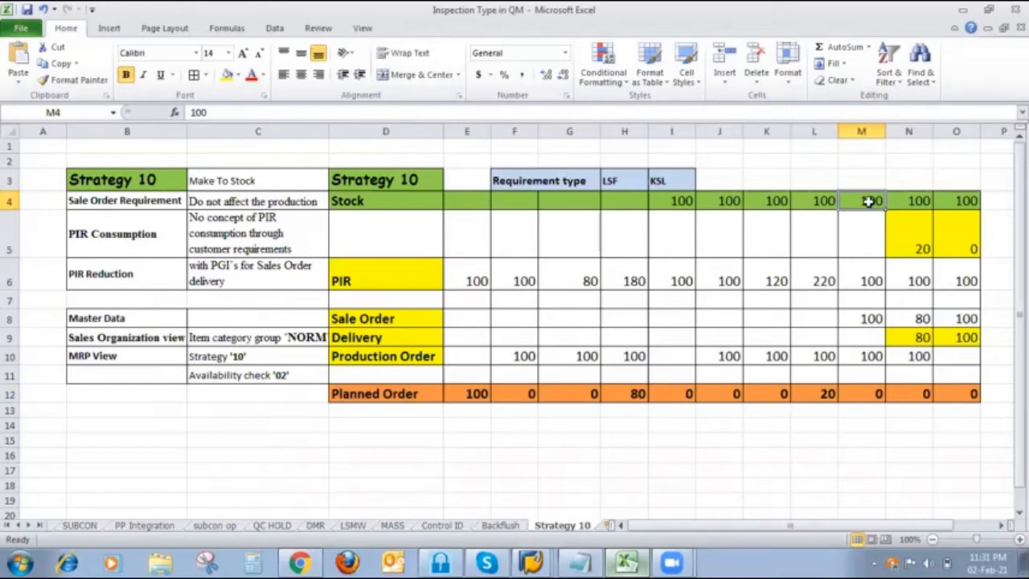
left_click(865, 271)
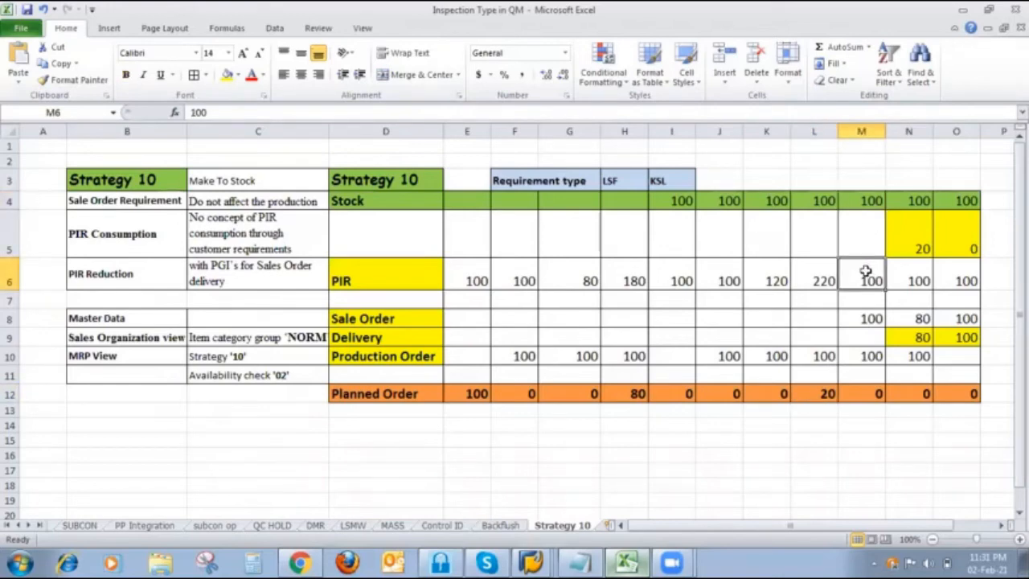
left_click(867, 322)
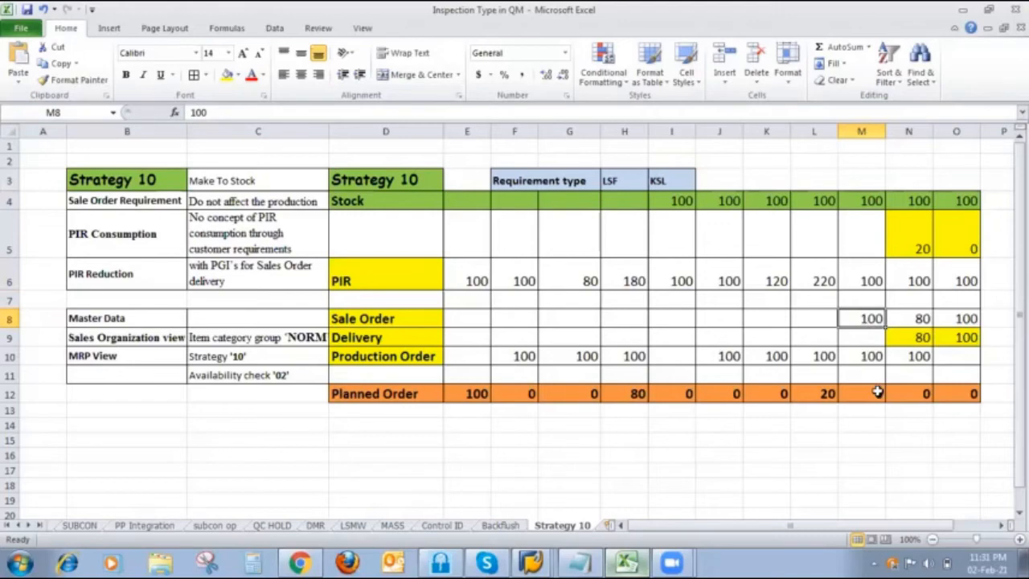
left_click(860, 362)
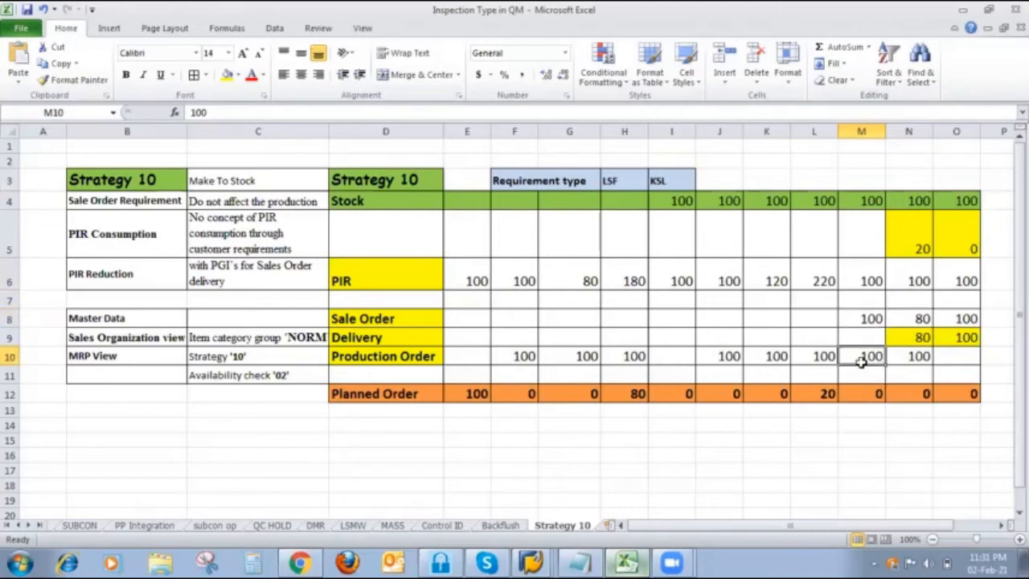
- Return to SAP's Stock/Requirements List, open FINISH410's 04.02.2021 planned order for change, delete it and refresh the list
left_click(530, 561)
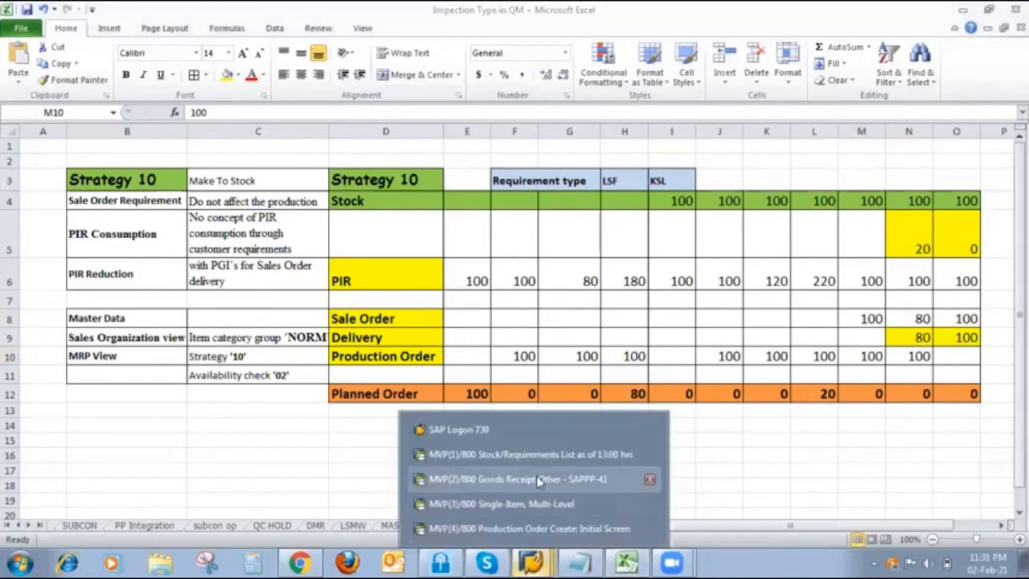
left_click(531, 455)
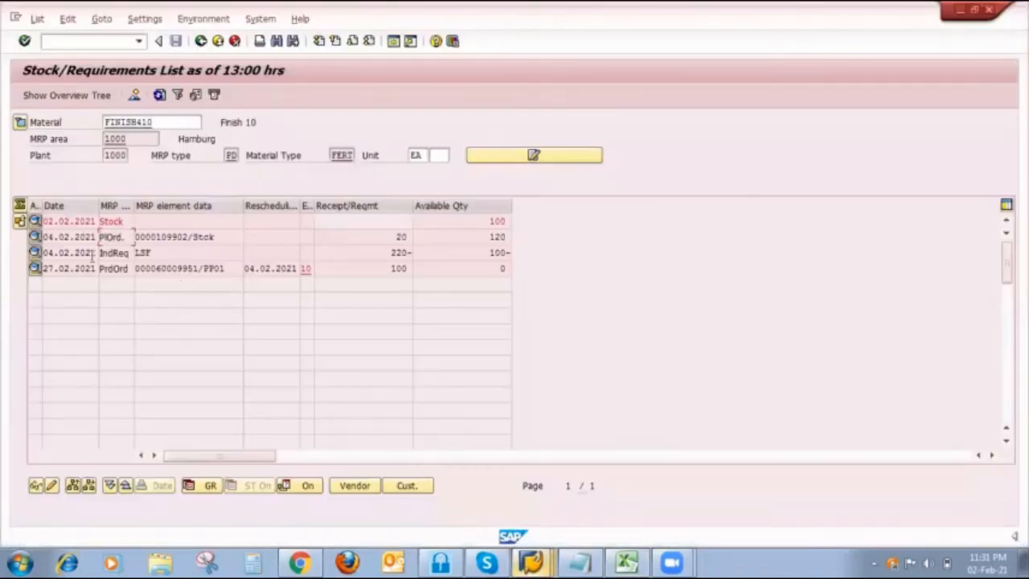
double_click(226, 239)
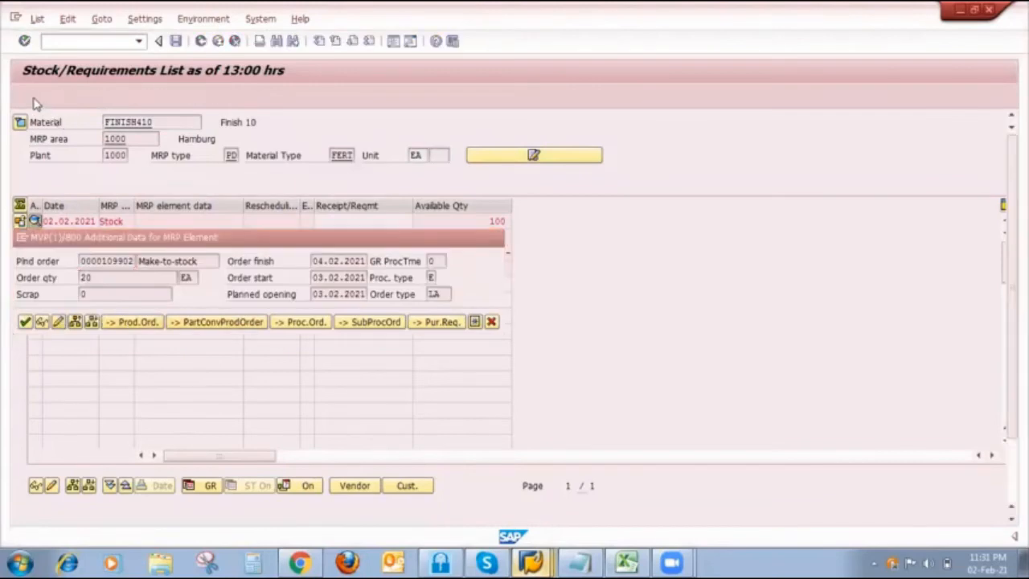
left_click(59, 322)
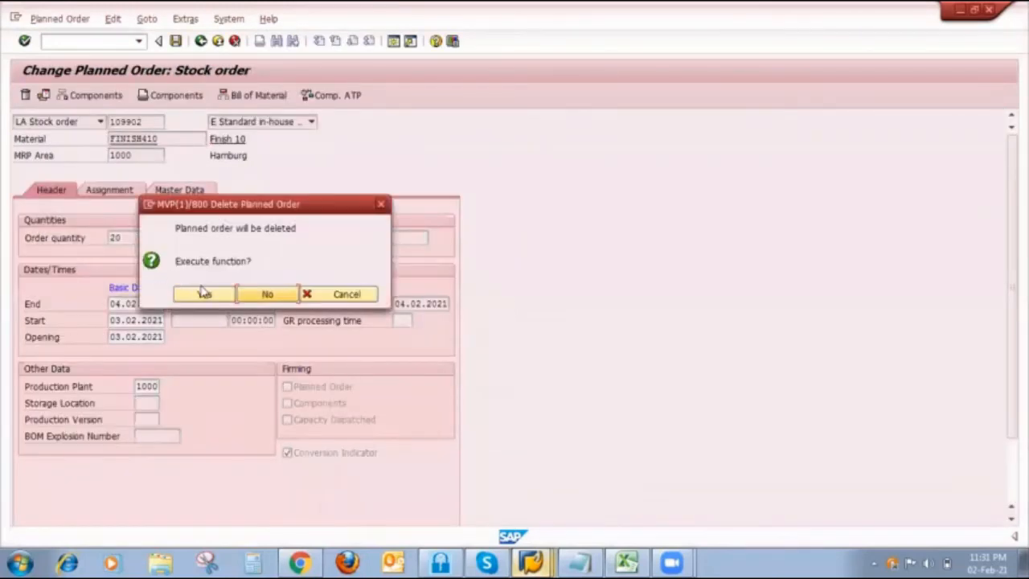
left_click(205, 294)
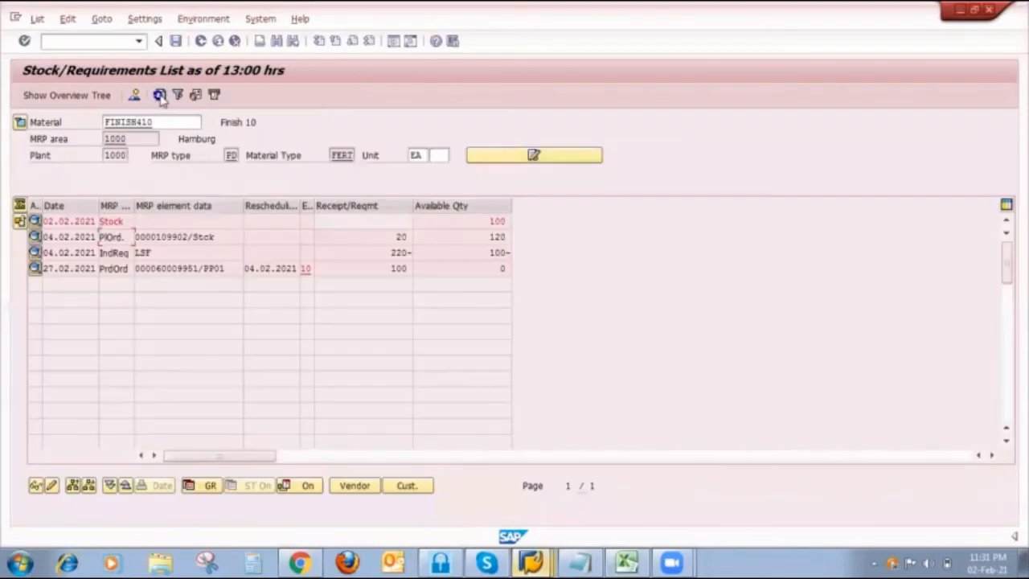
left_click(159, 95)
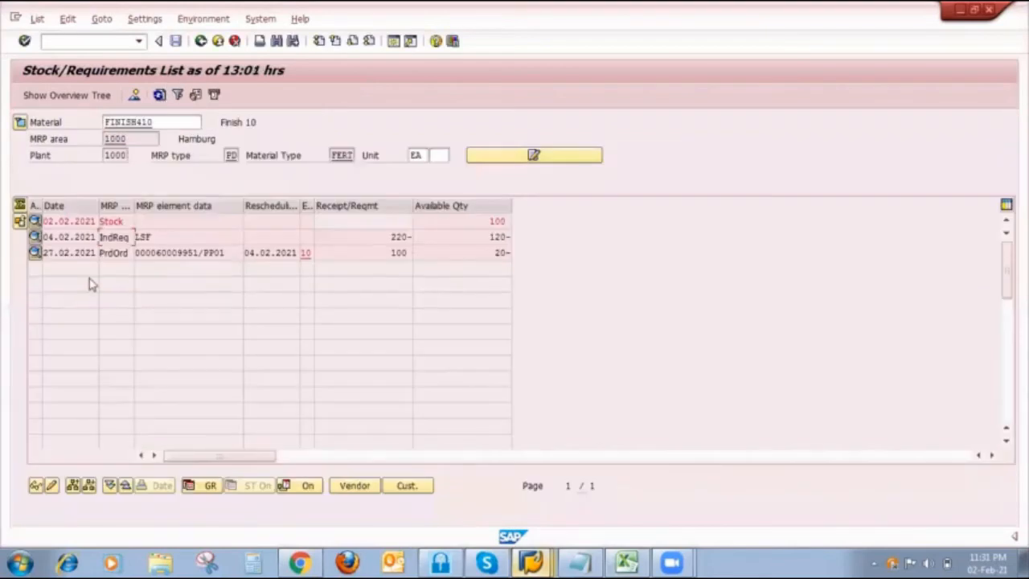
- Set FINISH410's 04.02.2021 independent requirement to 100, save it and refresh the Stock/Requirements List
left_click(33, 236)
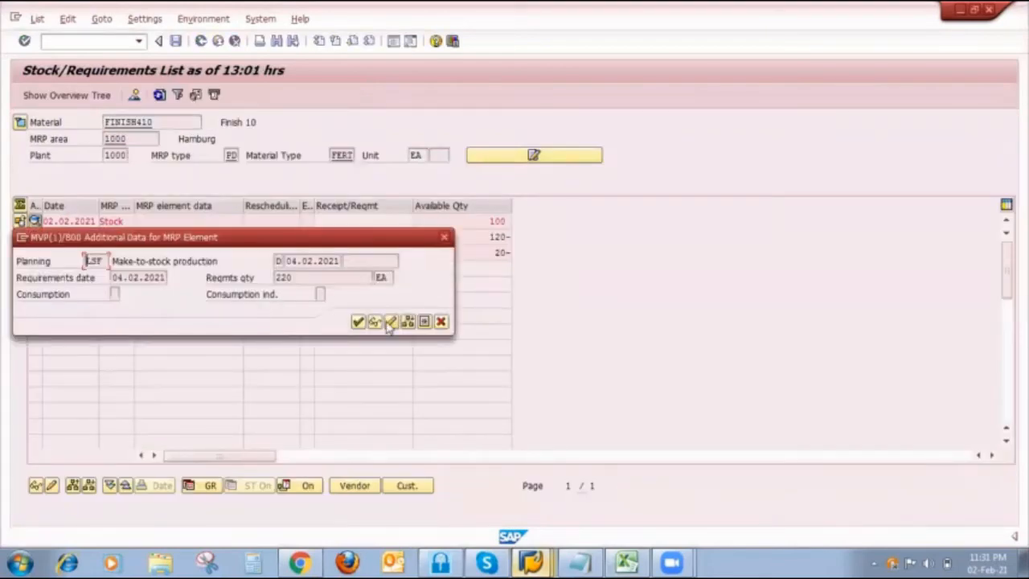
left_click(390, 322)
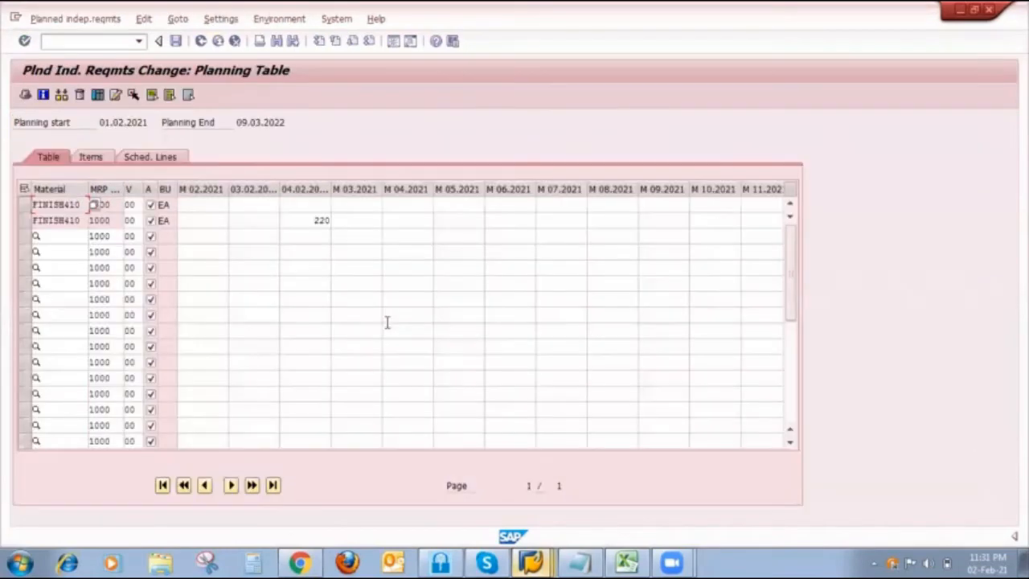
left_click(315, 222)
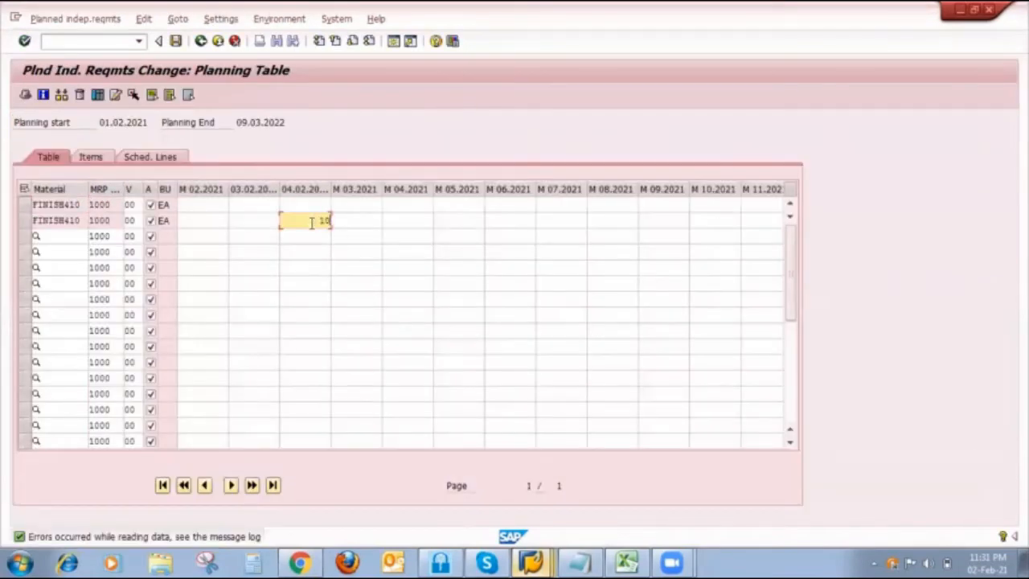
type("100")
left_click(175, 40)
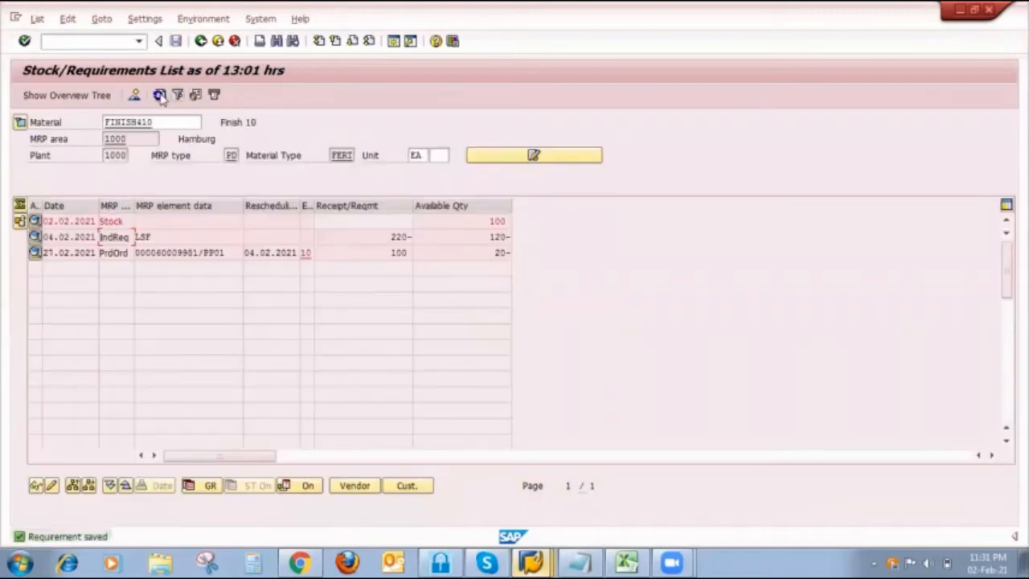
left_click(159, 95)
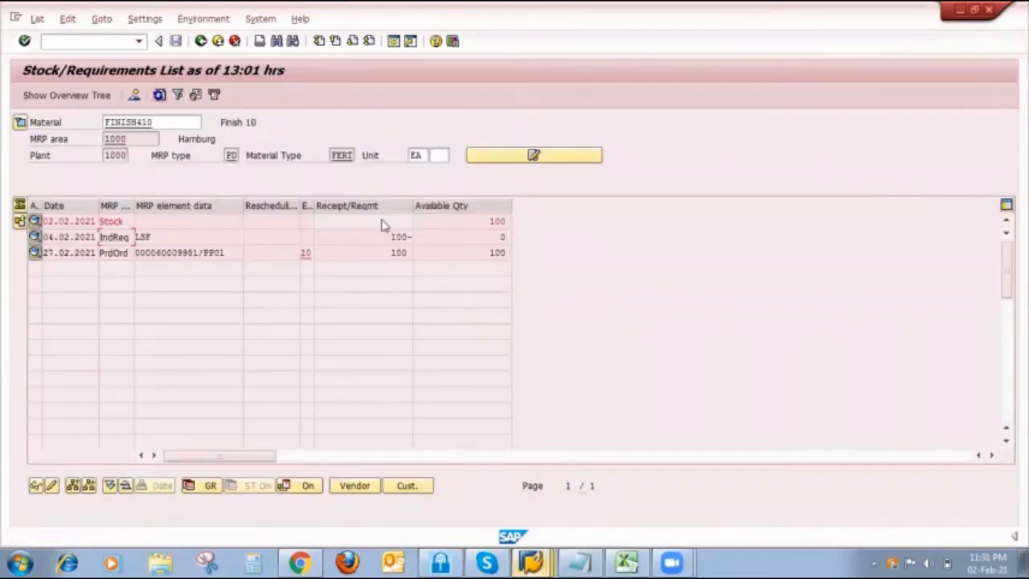
- In the goods receipt session, start VA01 and enter order type OR, sales organization 1000, distribution channel 10 and the division
left_click(531, 562)
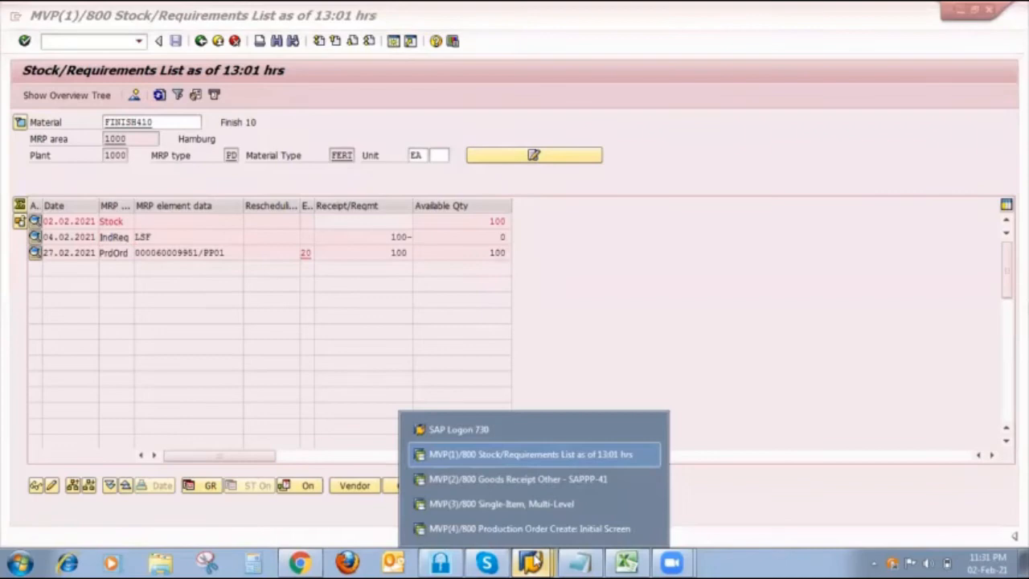
left_click(543, 476)
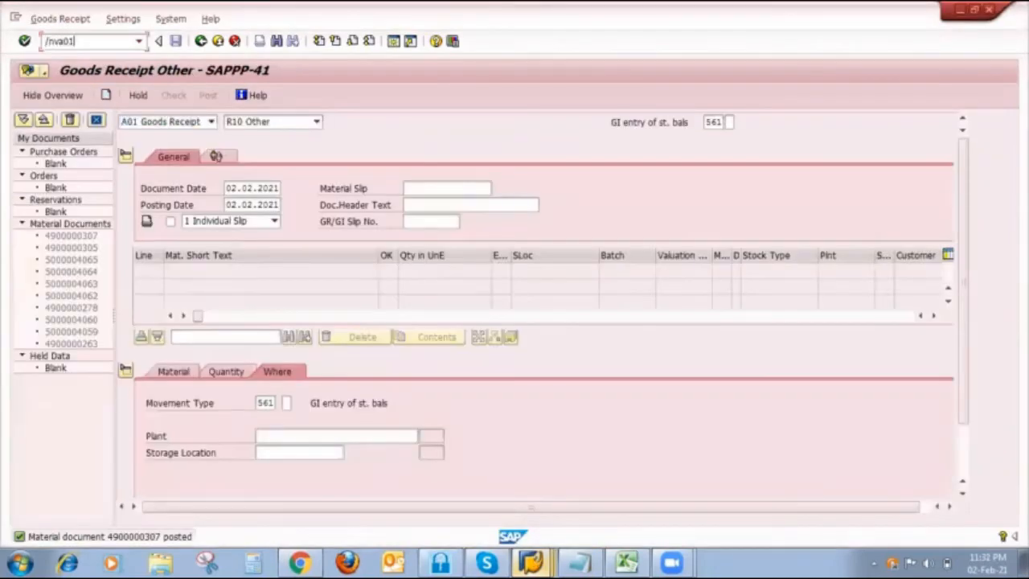
key("Return")
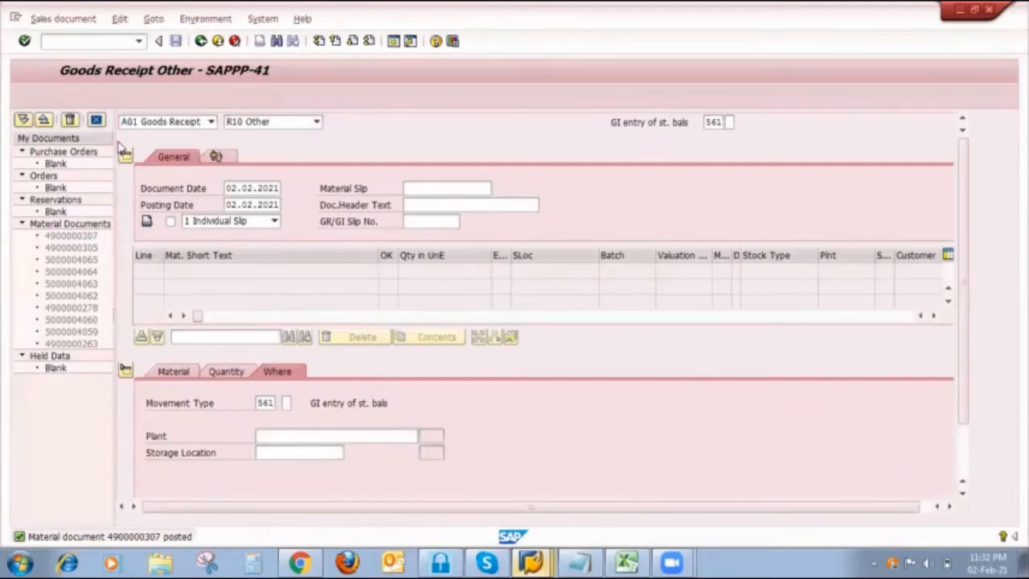
type("or")
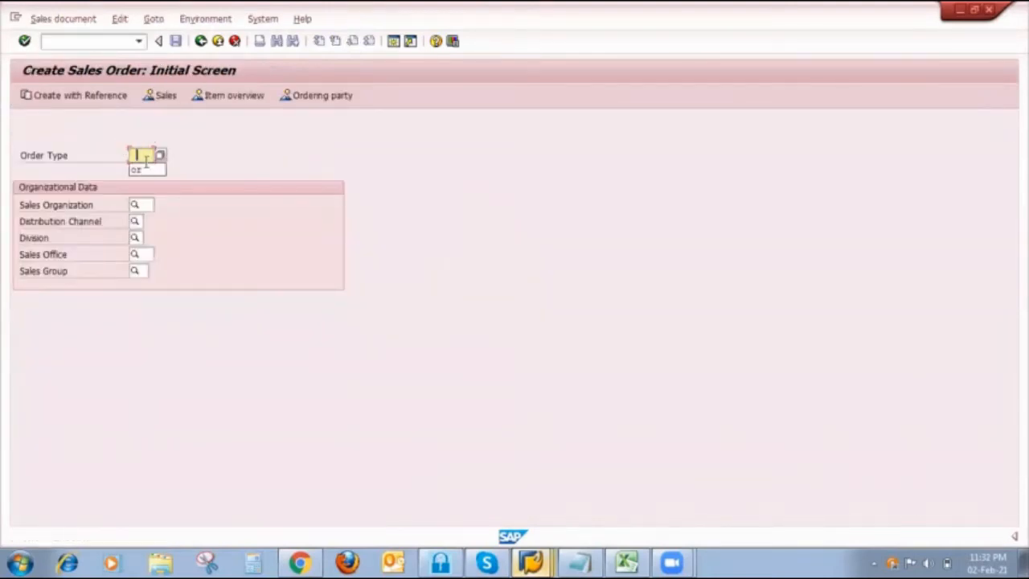
left_click(142, 204)
left_click(142, 219)
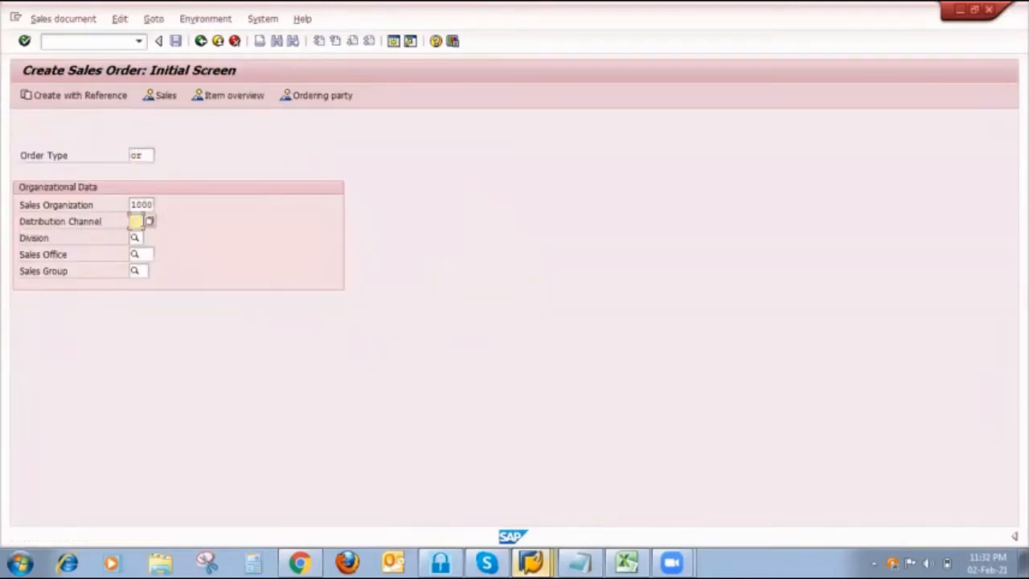
left_click(135, 233)
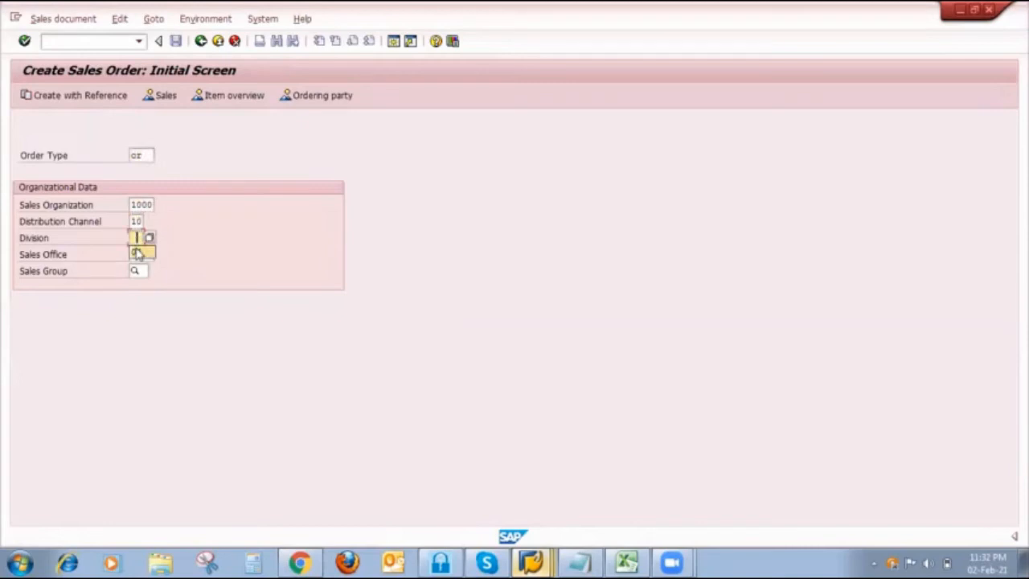
left_click(136, 250)
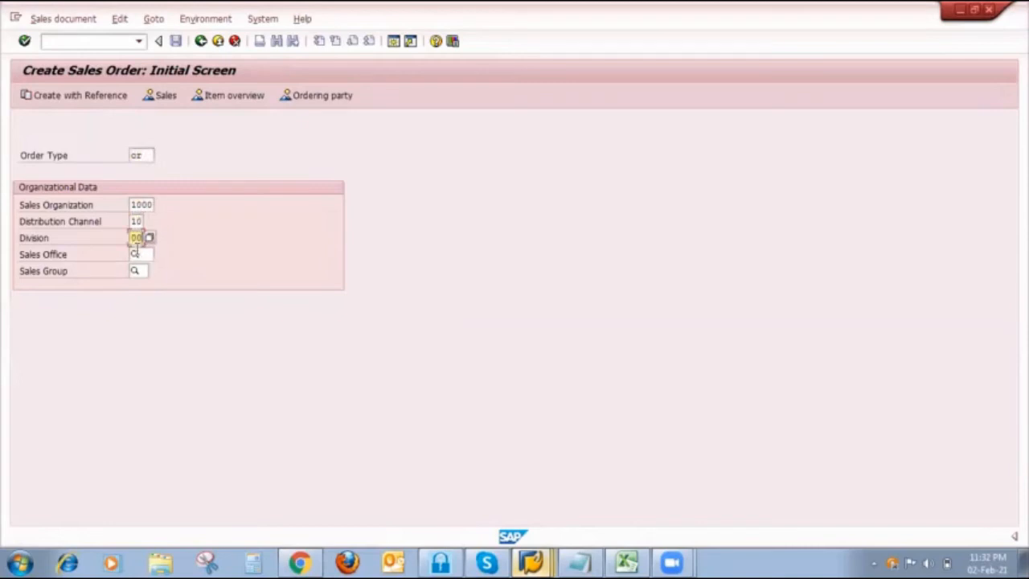
- Create the sales order with reference to a previously used sales order and copy its data
left_click(82, 100)
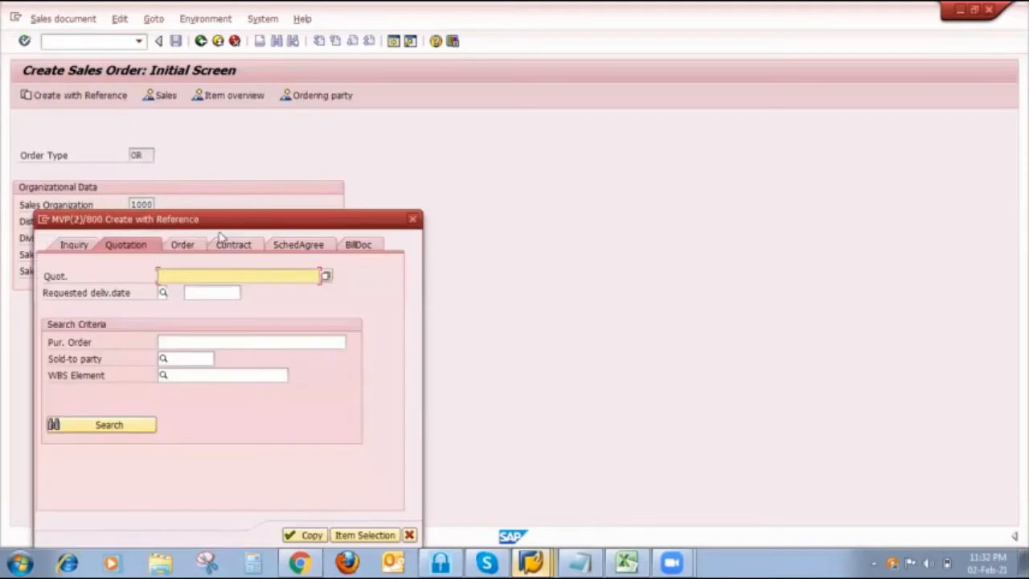
left_click(191, 245)
left_click(203, 275)
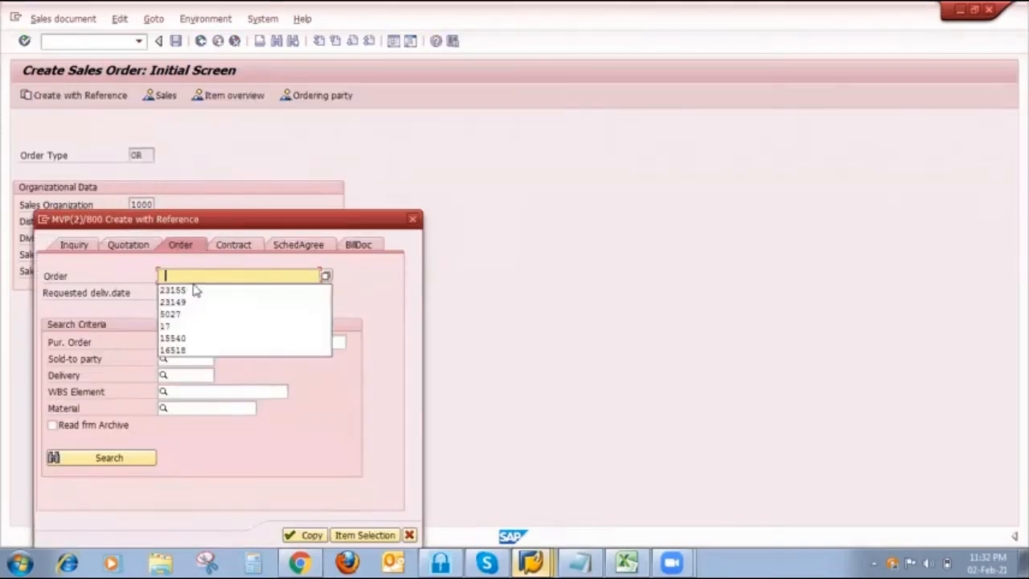
left_click(195, 291)
left_click(306, 535)
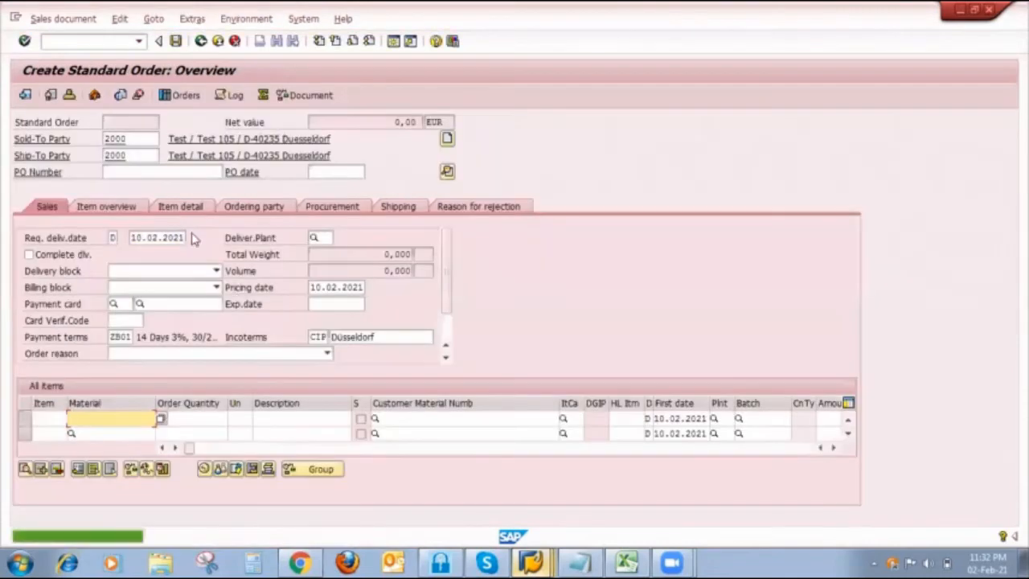
- Enter the purchase order number and add item FINISH410 with quantity 100 for plant 1000
left_click(142, 172)
left_click(142, 186)
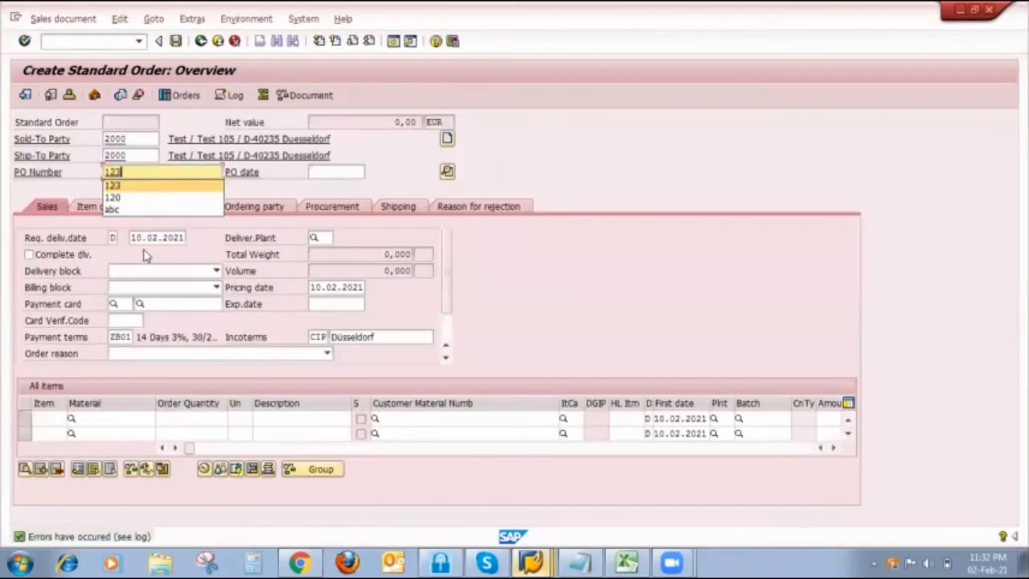
left_click(105, 418)
left_click(104, 430)
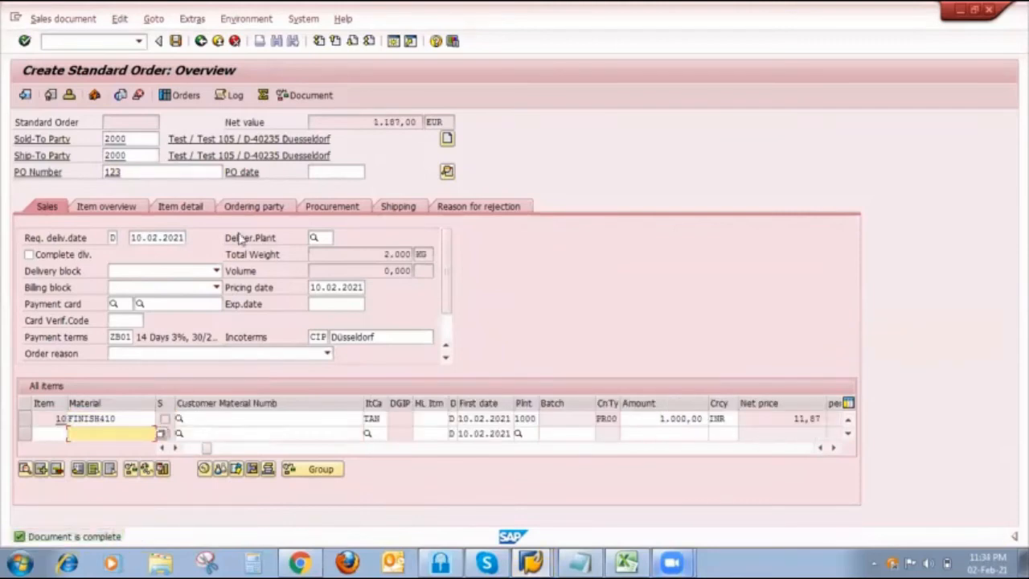
- Save the standard order, return to FINISH410's Stock/Requirements List and refresh it
left_click(176, 41)
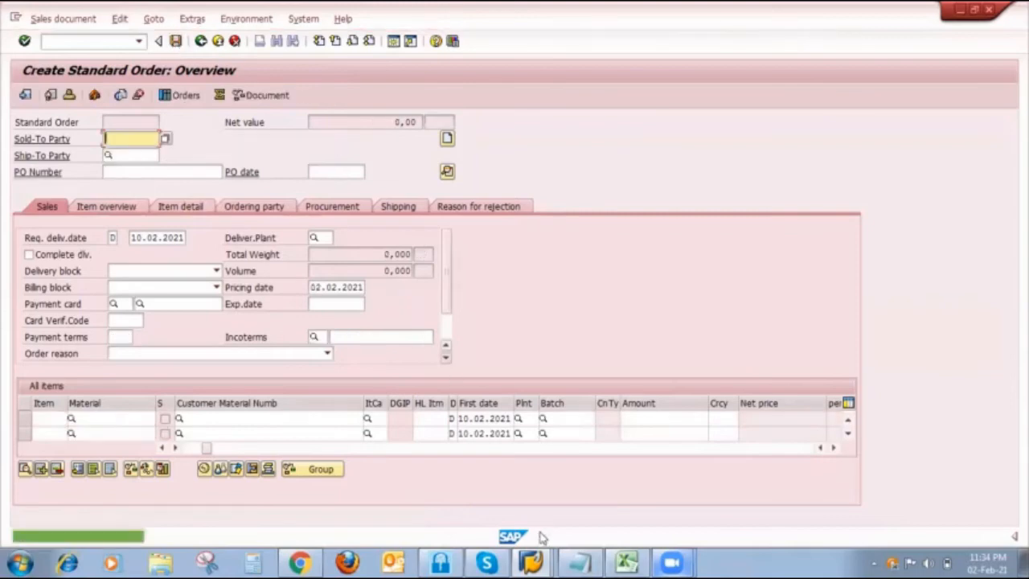
mouse_move(530, 562)
left_click(514, 452)
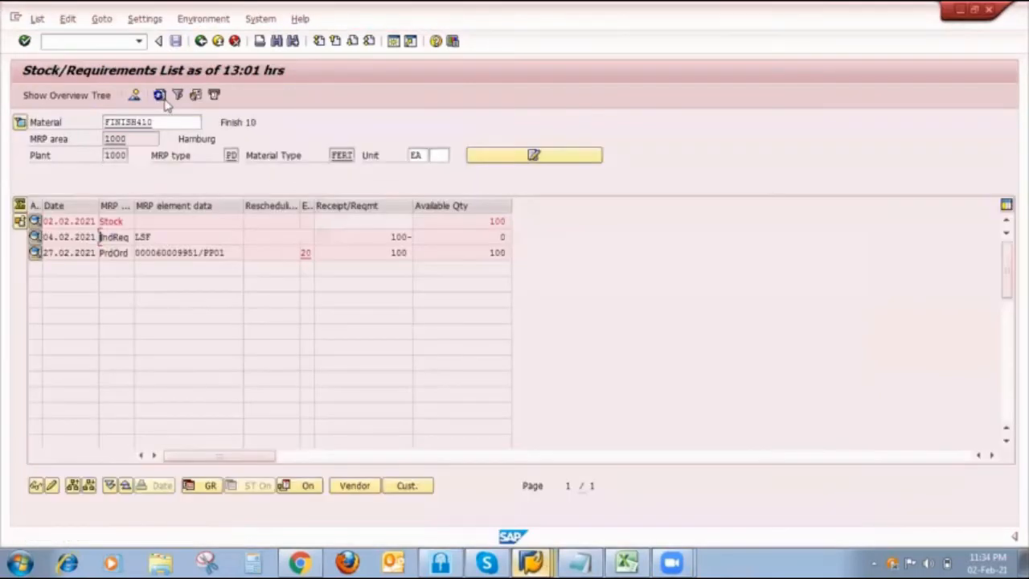
left_click(159, 95)
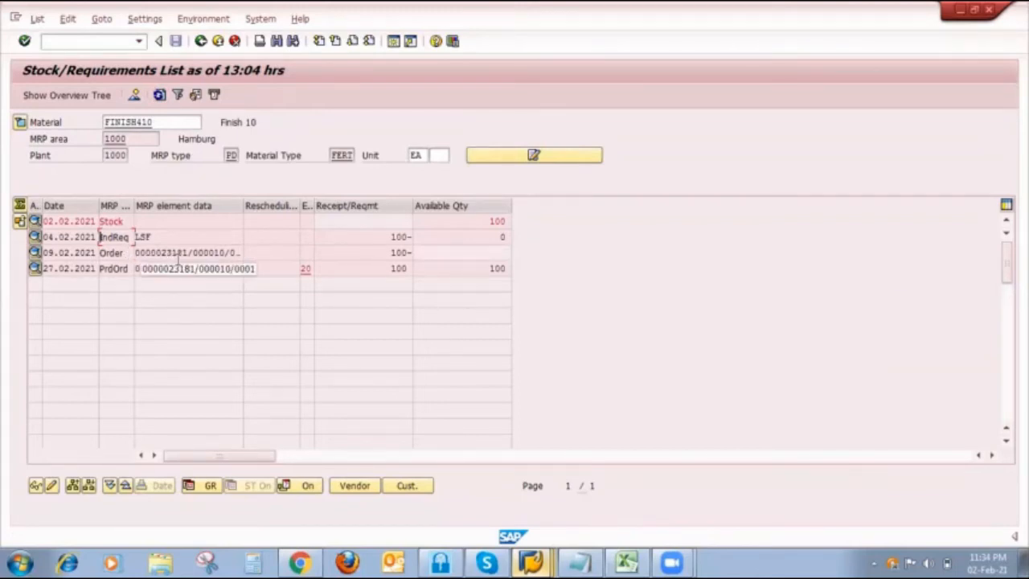
- Run single-item, multi-level MRP for FINISH410 with planning mode 3, planning unchanged components and displaying results before saving and the material list
mouse_move(583, 557)
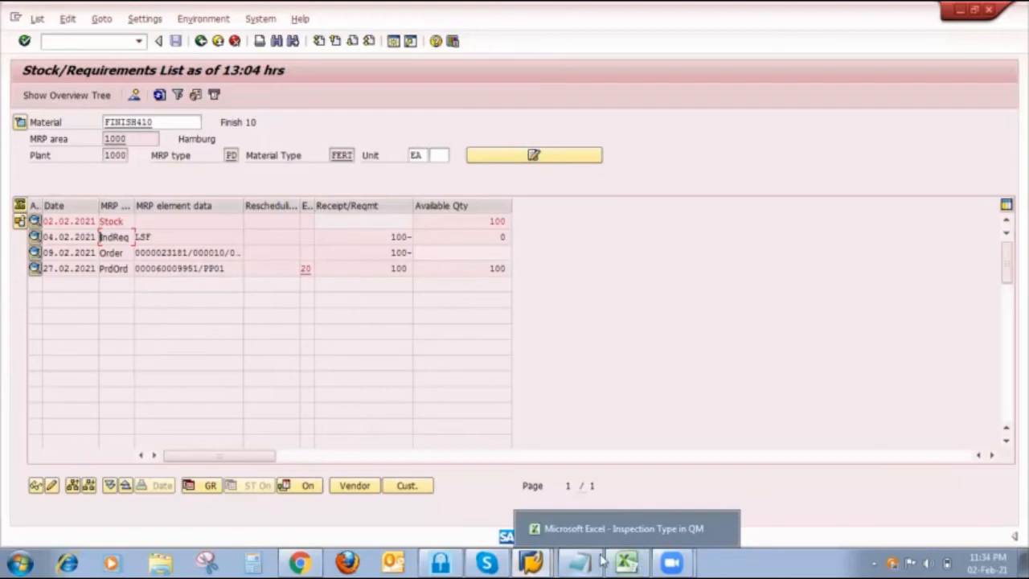
left_click(535, 560)
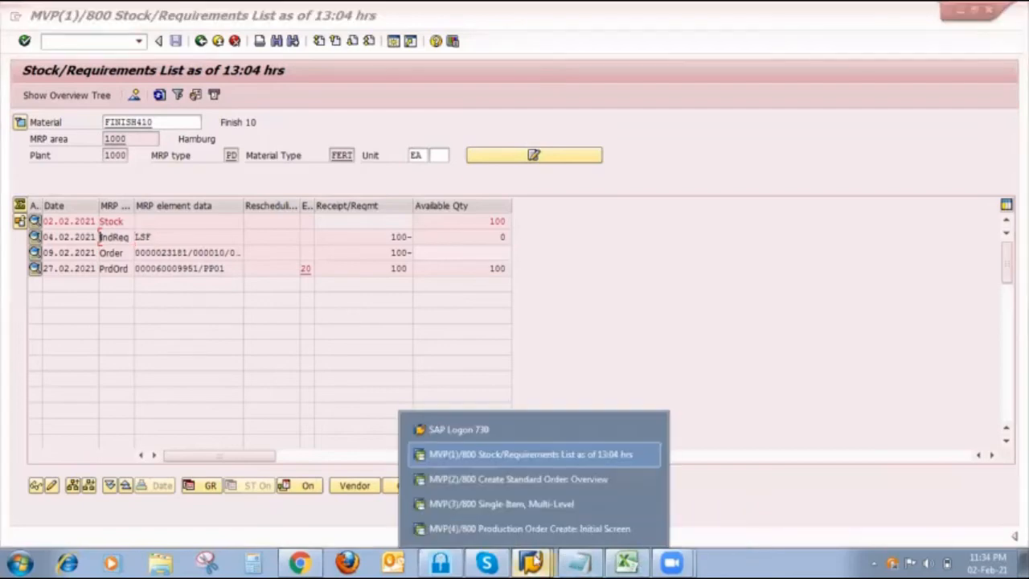
left_click(544, 508)
left_click(200, 41)
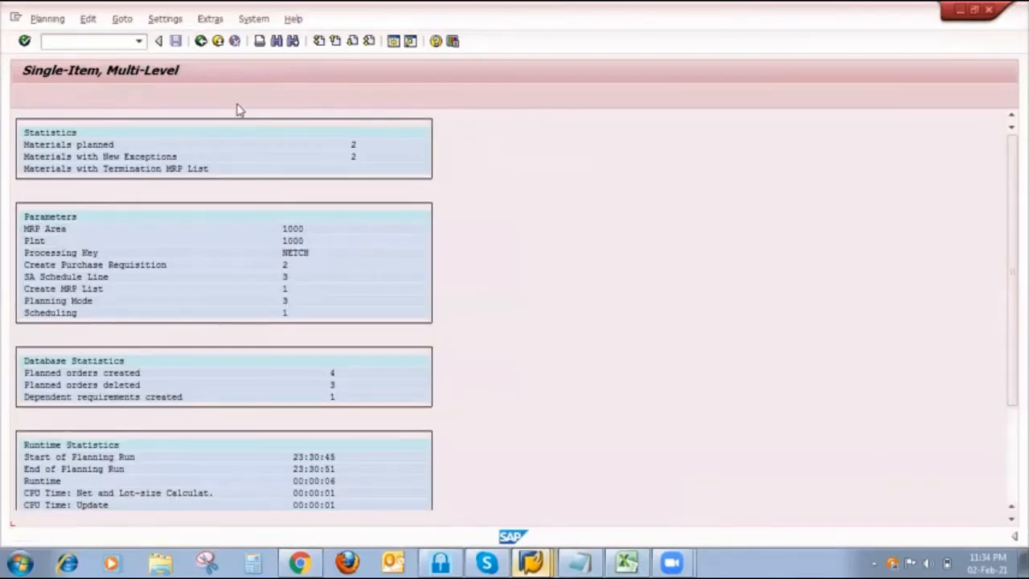
left_click(149, 320)
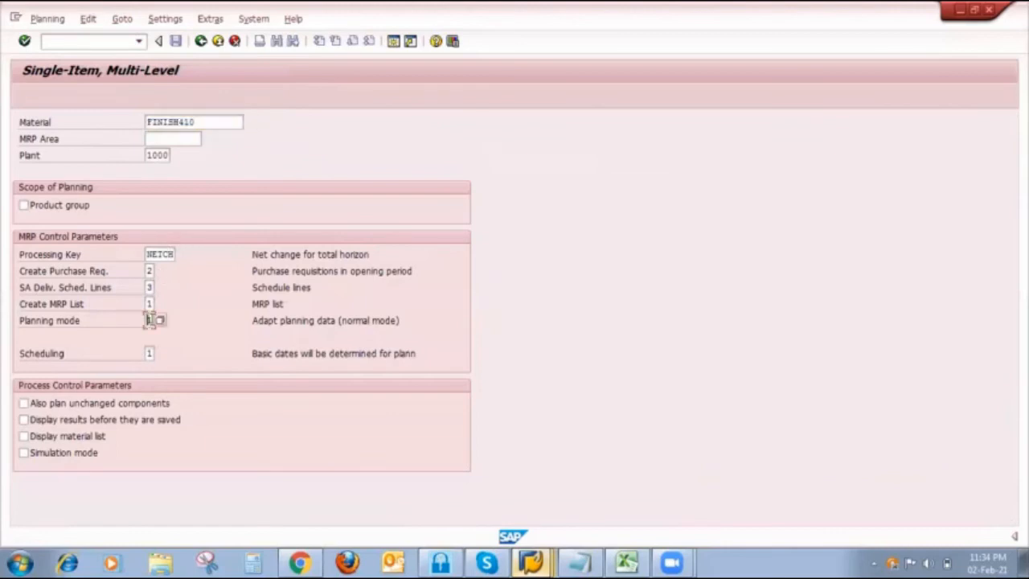
type("3")
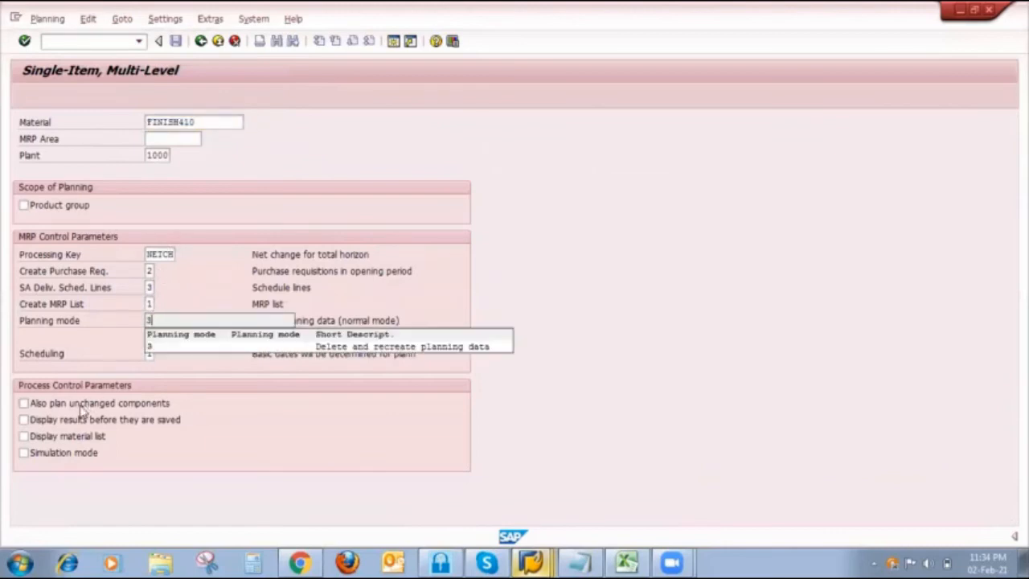
left_click(81, 405)
left_click(69, 422)
left_click(65, 437)
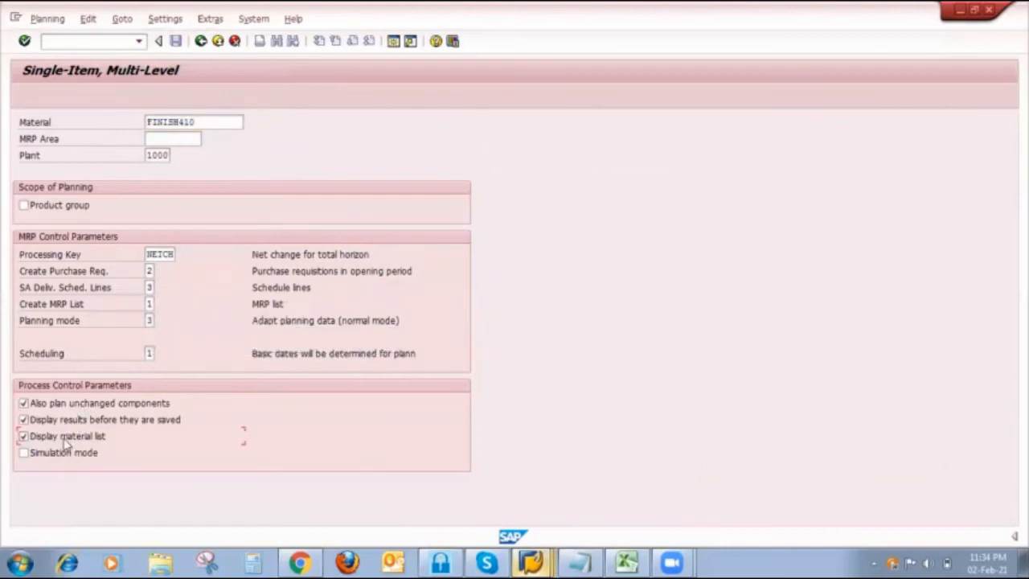
key("Return")
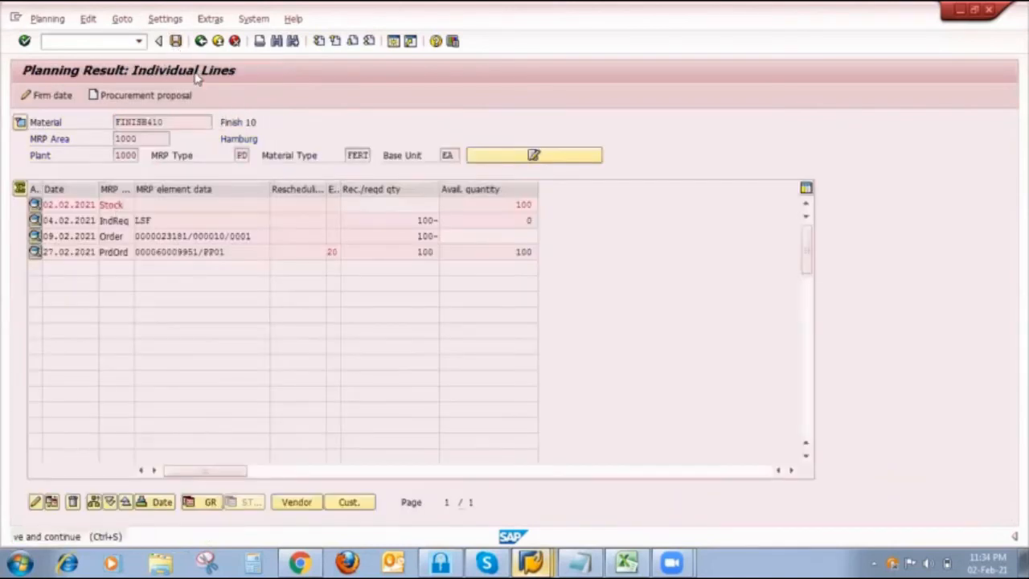
- Save the FINISH410 planning result, proceed with the run without stopping, and refresh the Stock/Requirements List
left_click(231, 328)
left_click(229, 311)
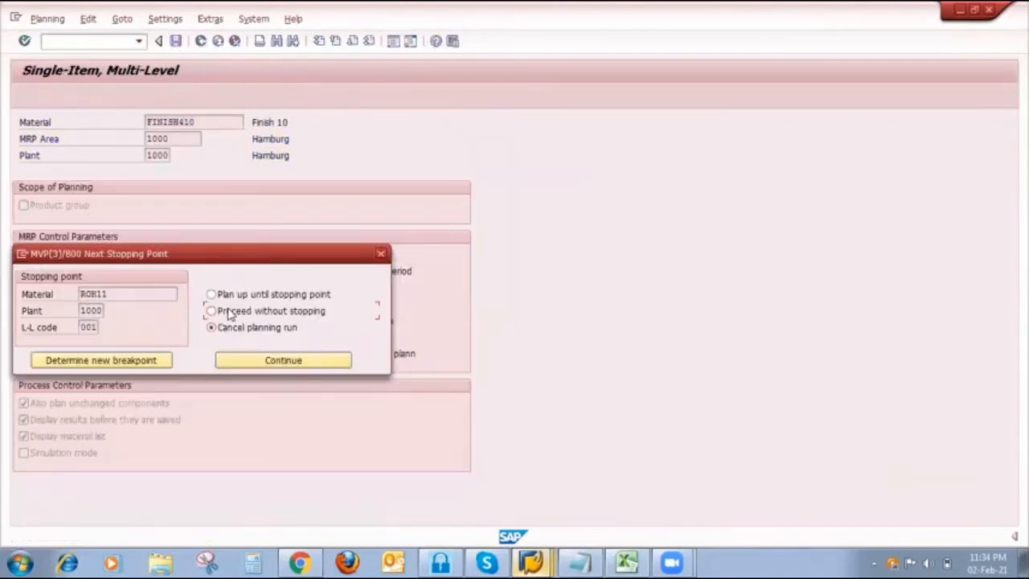
left_click(258, 361)
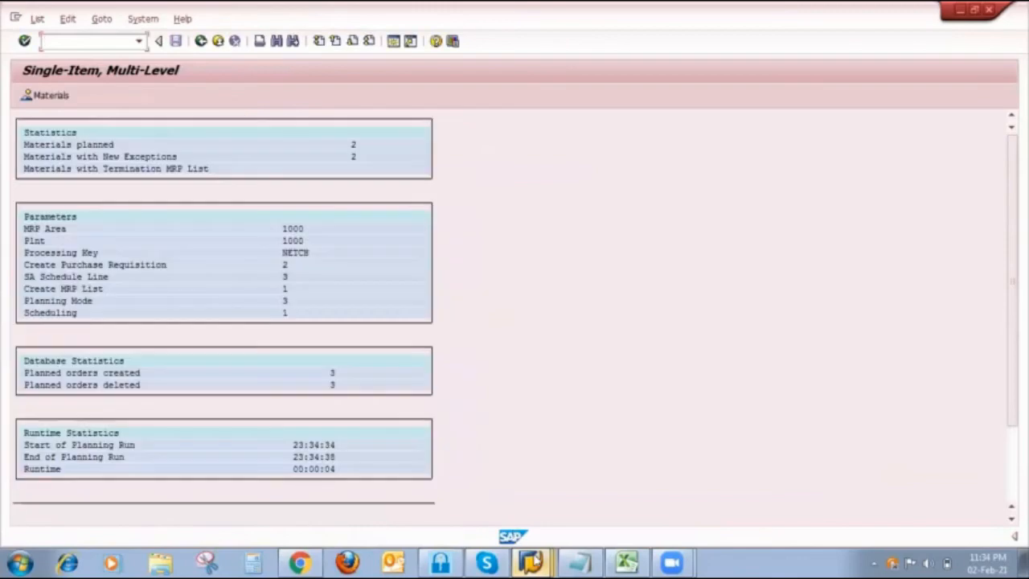
left_click(533, 561)
left_click(513, 453)
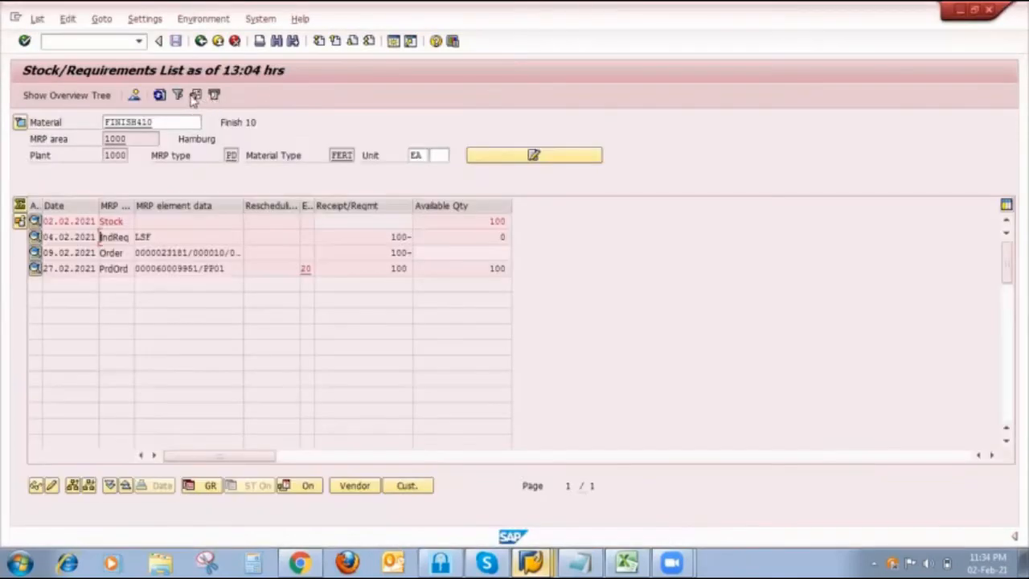
left_click(159, 95)
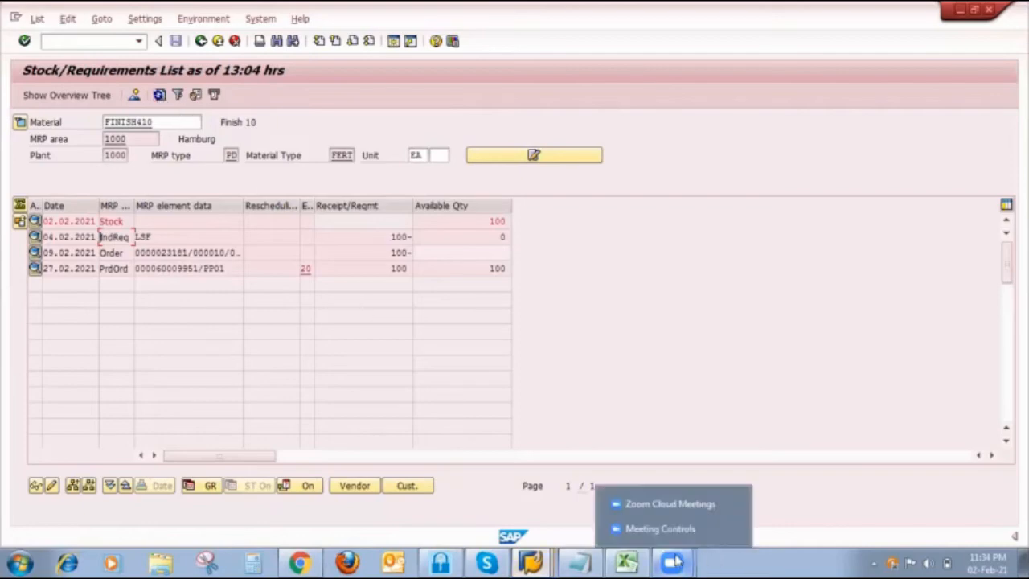
- Switch to Excel and compare column M's stock, production order, PIR, sales order and planned order with the sale order requirement note
left_click(627, 560)
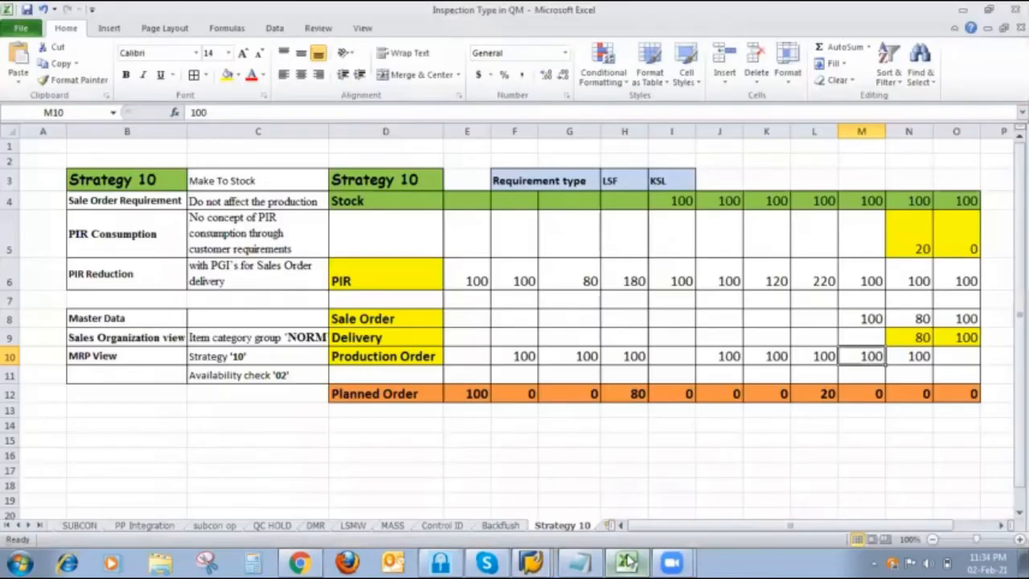
left_click(868, 206)
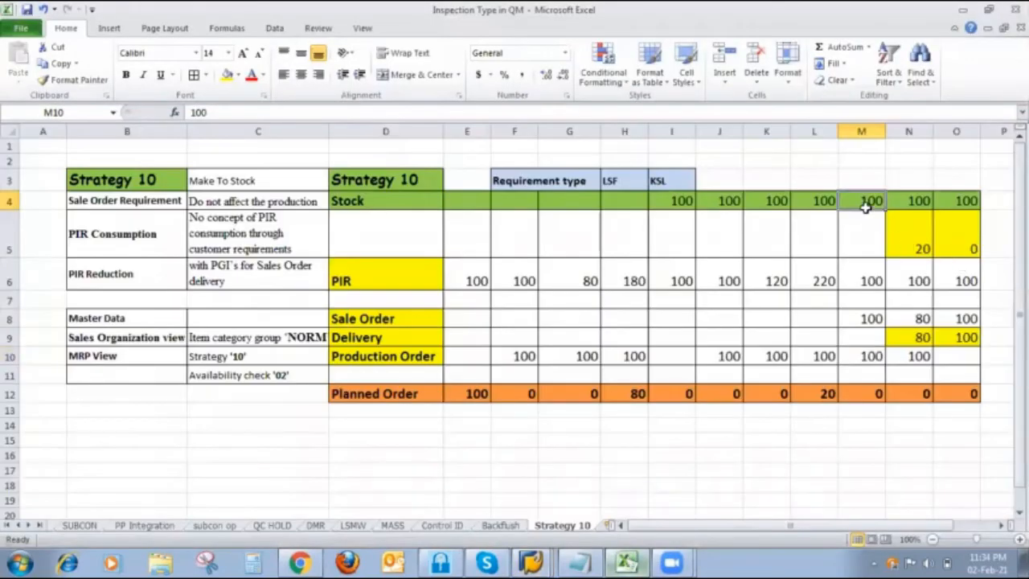
left_click(863, 359)
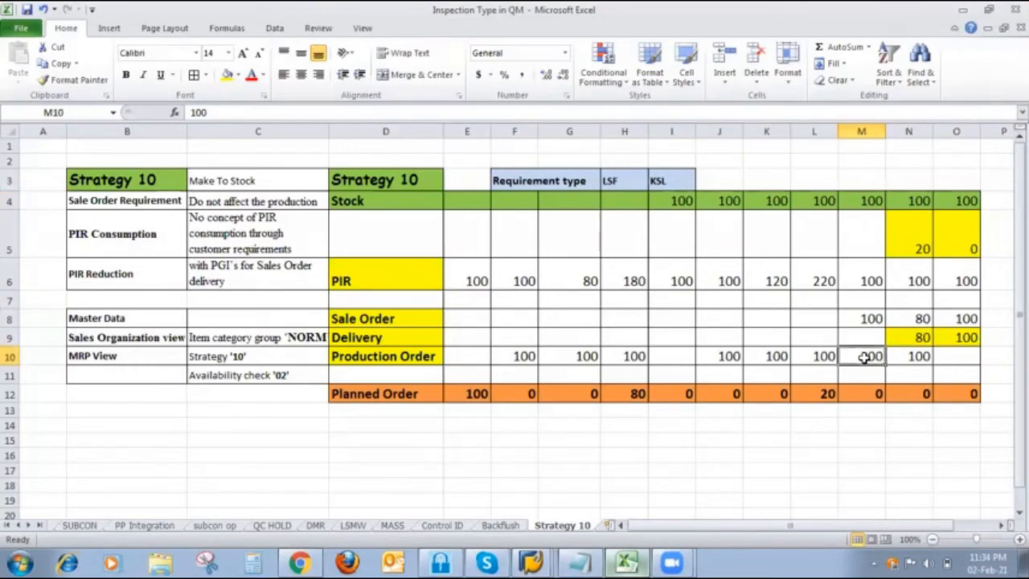
left_click(855, 283)
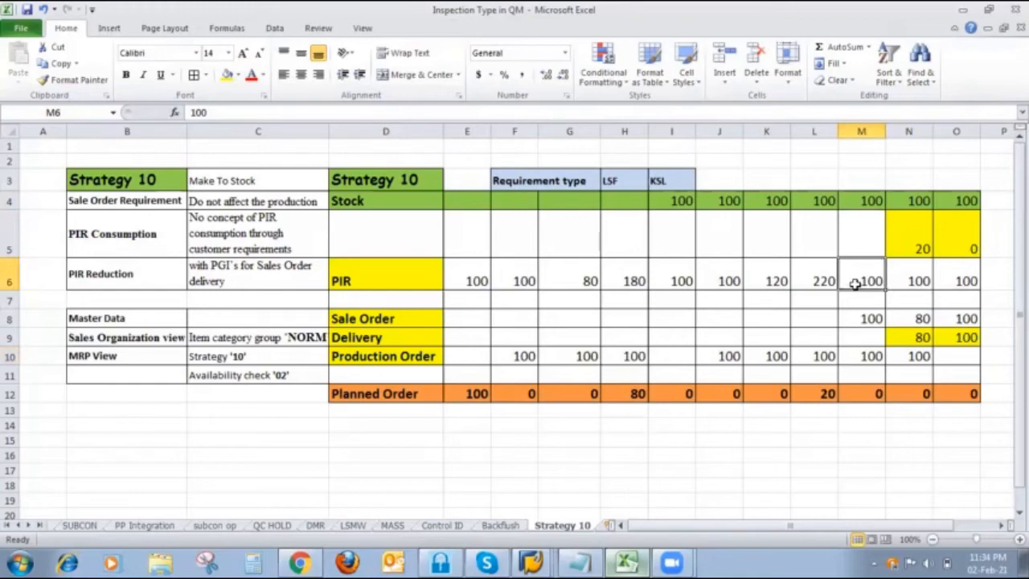
left_click(861, 315)
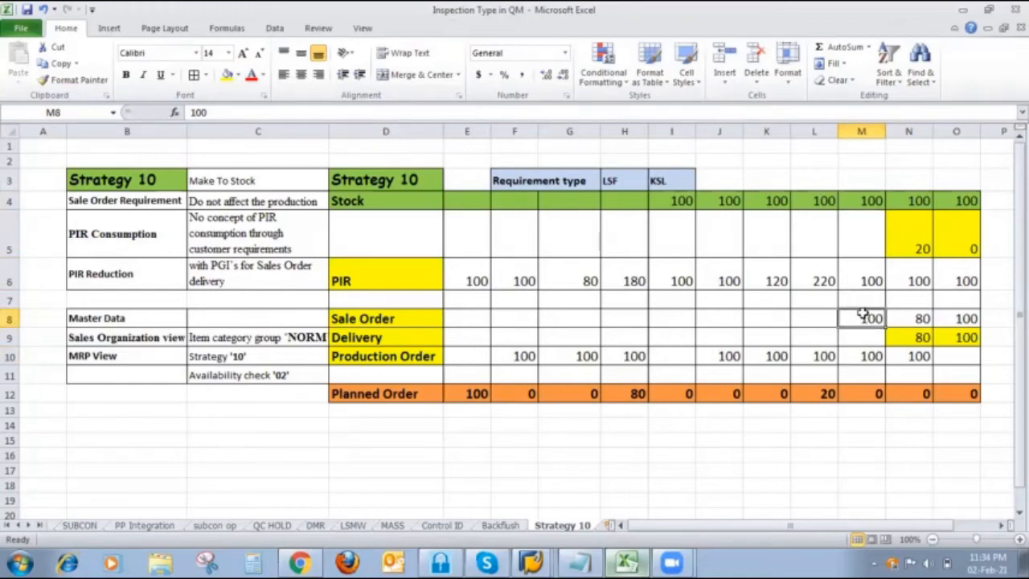
left_click(210, 204)
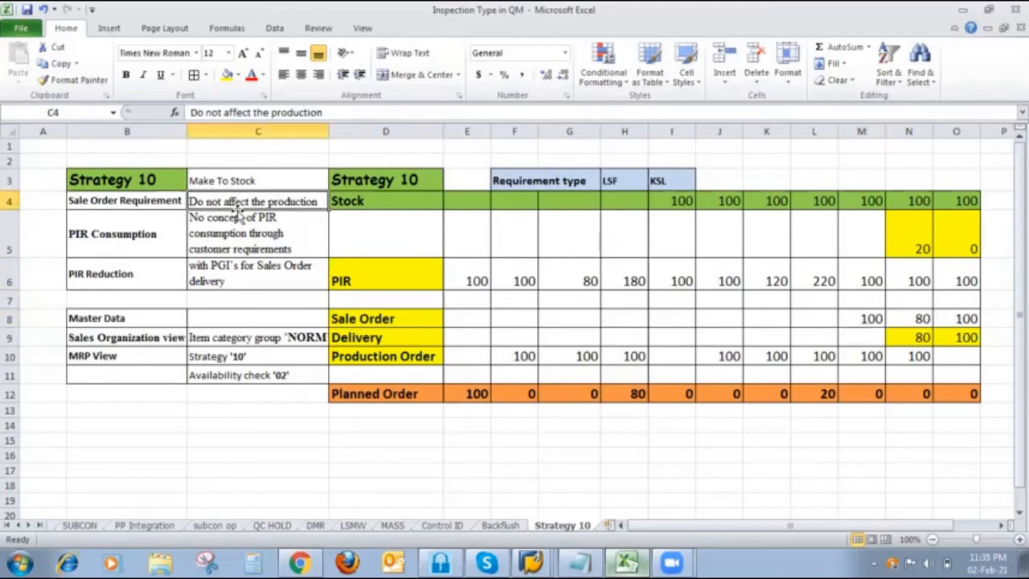
left_click(871, 317)
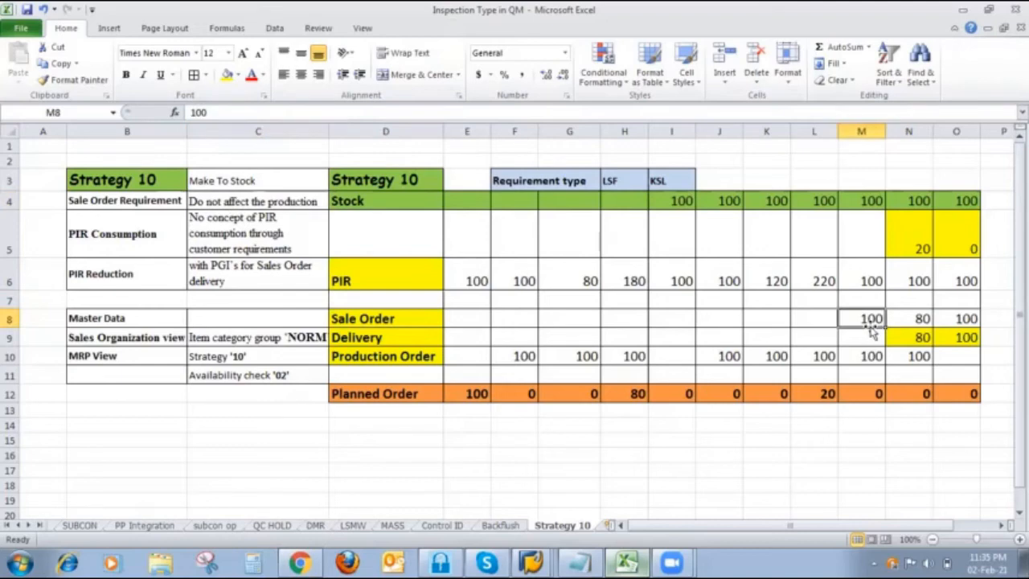
left_click(872, 391)
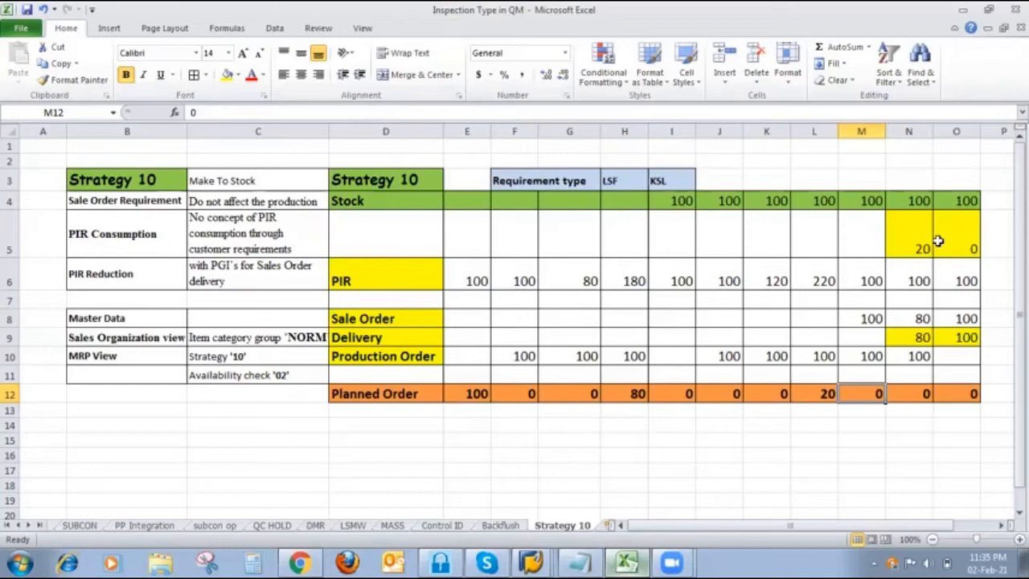
- Review column N's stock, PIR, sales order, production order and PIR consumption values for the next strategy 10 scenario
left_click(904, 206)
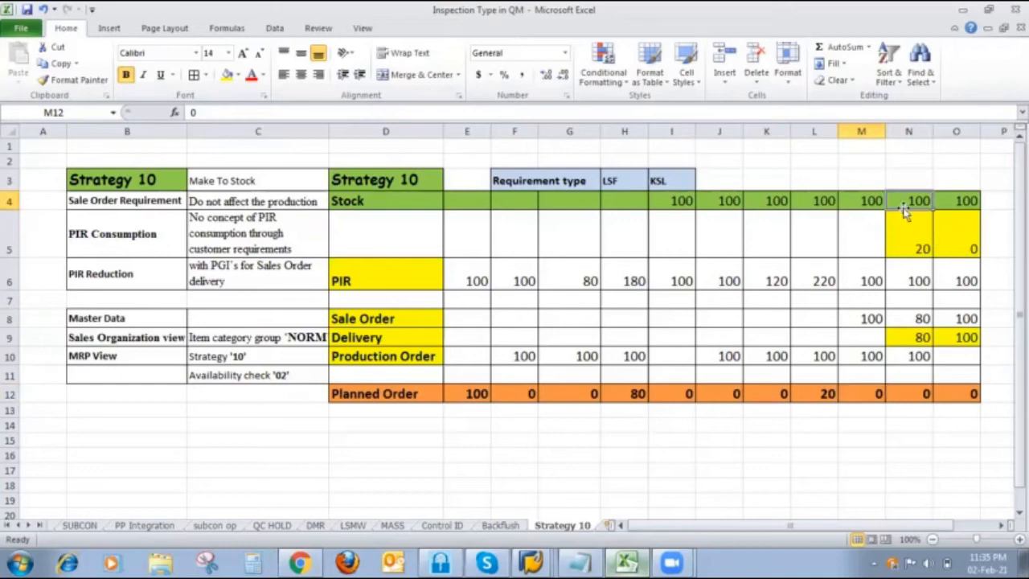
left_click(910, 282)
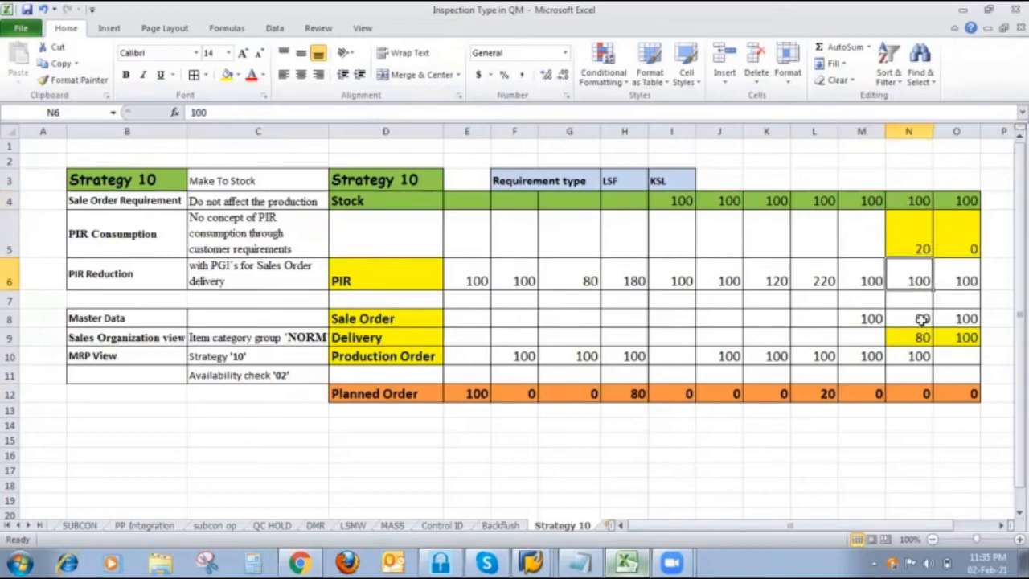
left_click(922, 319)
left_click(923, 354)
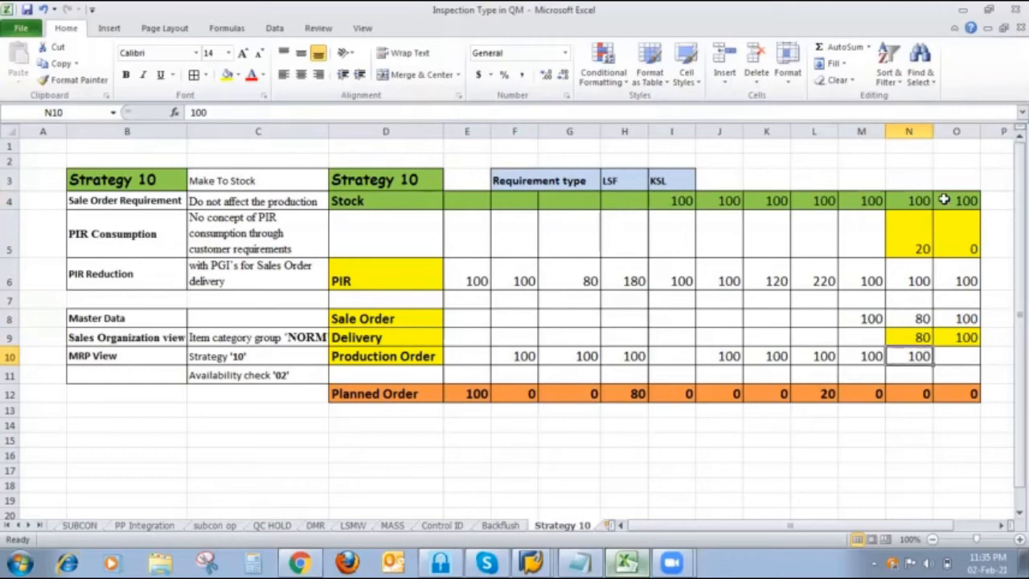
left_click(914, 241)
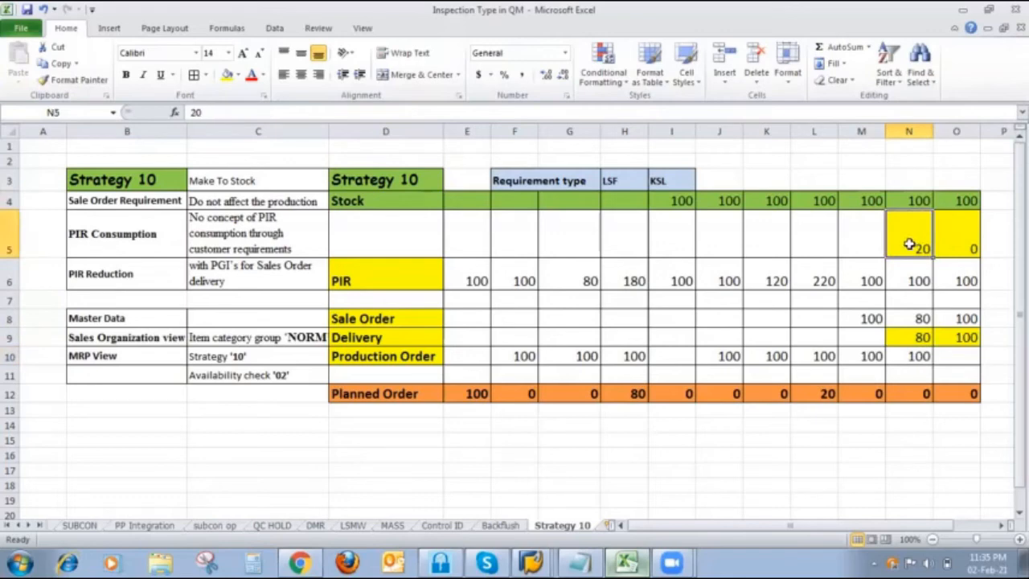
- Switch to SAP's Stock/Requirements List, change the FINISH410 sales order quantity to 80, save the order and refresh the list
left_click(532, 561)
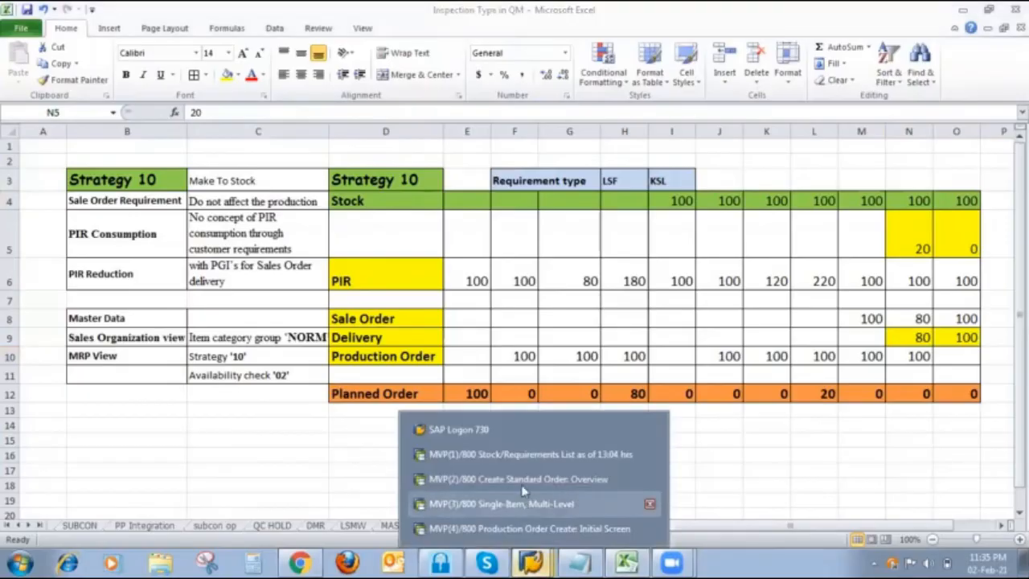
left_click(648, 454)
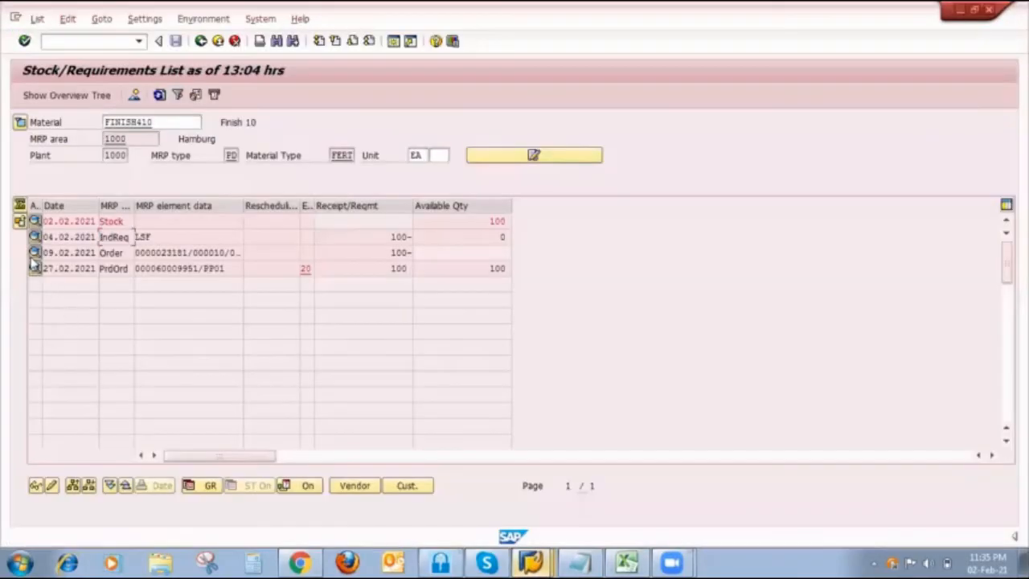
left_click(36, 252)
left_click(391, 338)
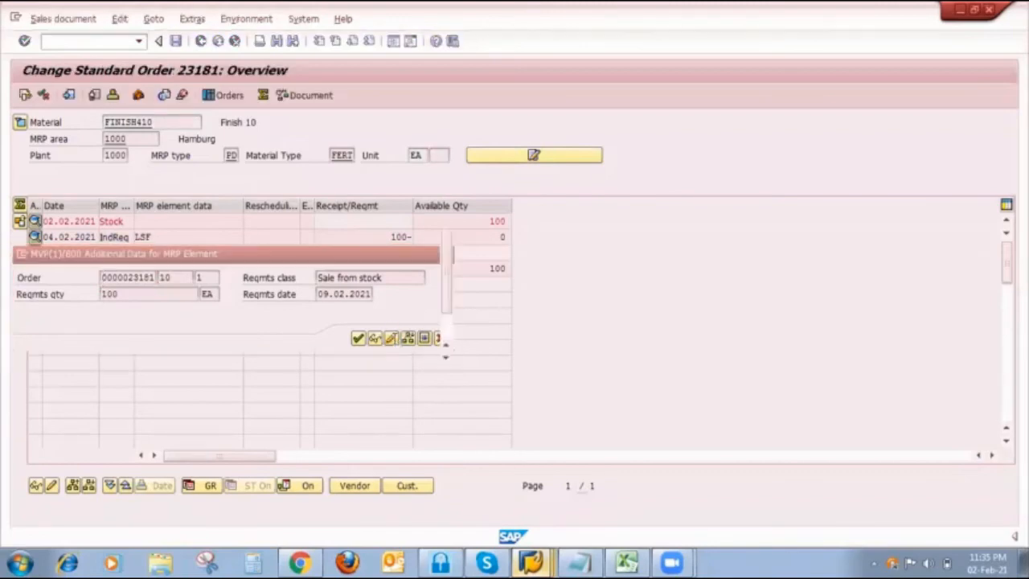
left_click(195, 423)
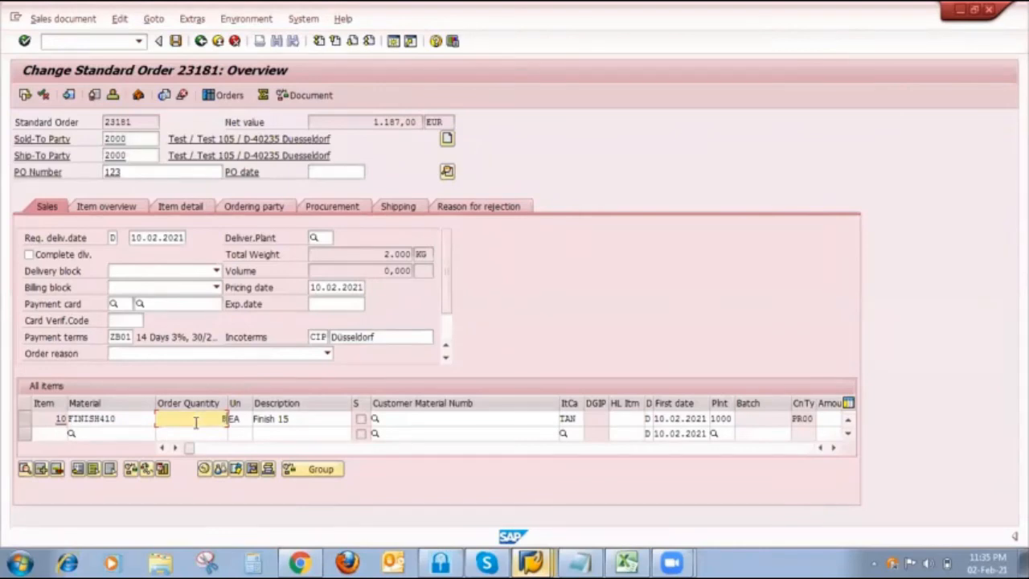
left_click(175, 41)
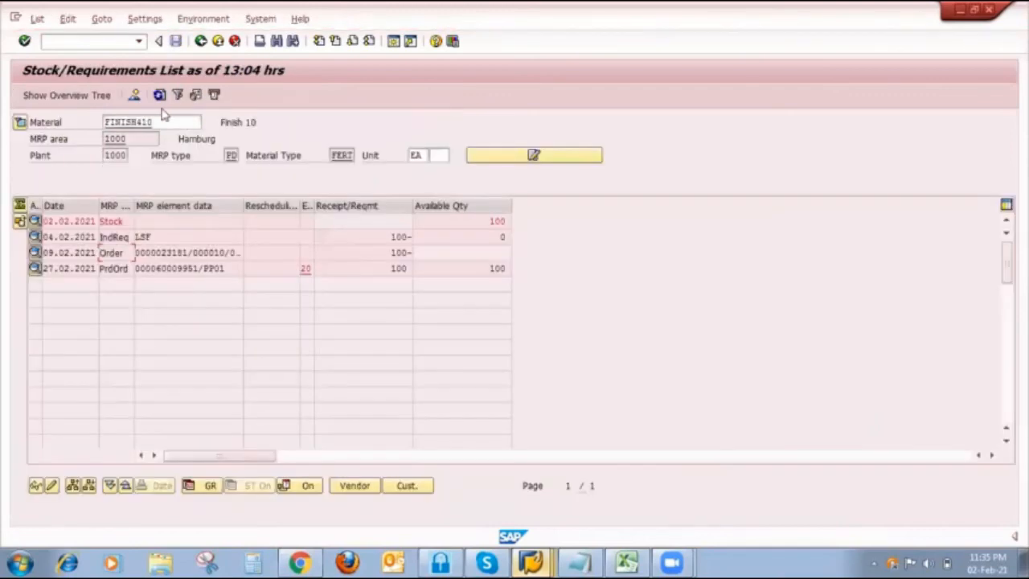
left_click(160, 95)
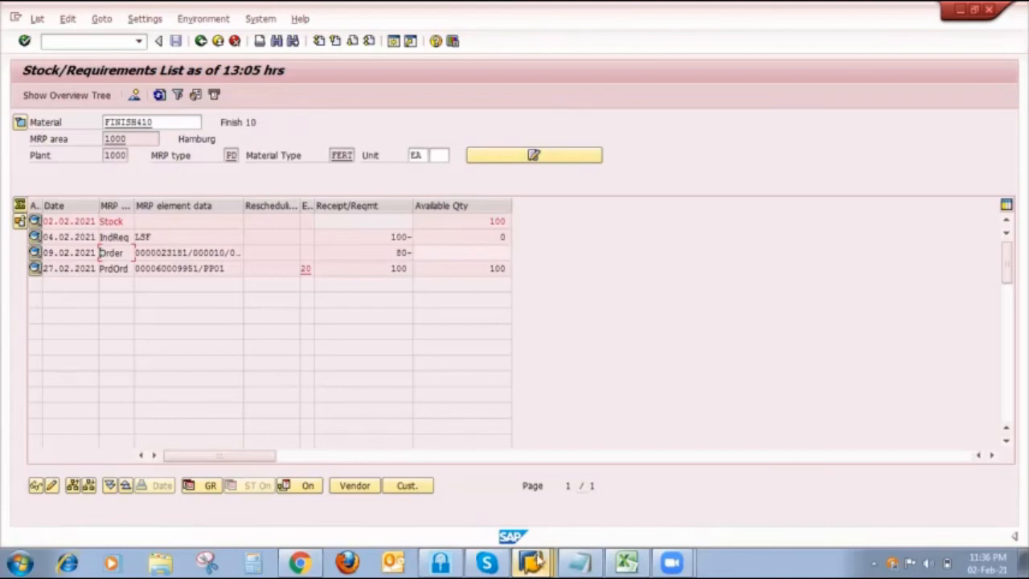
- Switch to the SAP session with the production order creation screen and start transaction VL01N for creating an outbound delivery
left_click(530, 561)
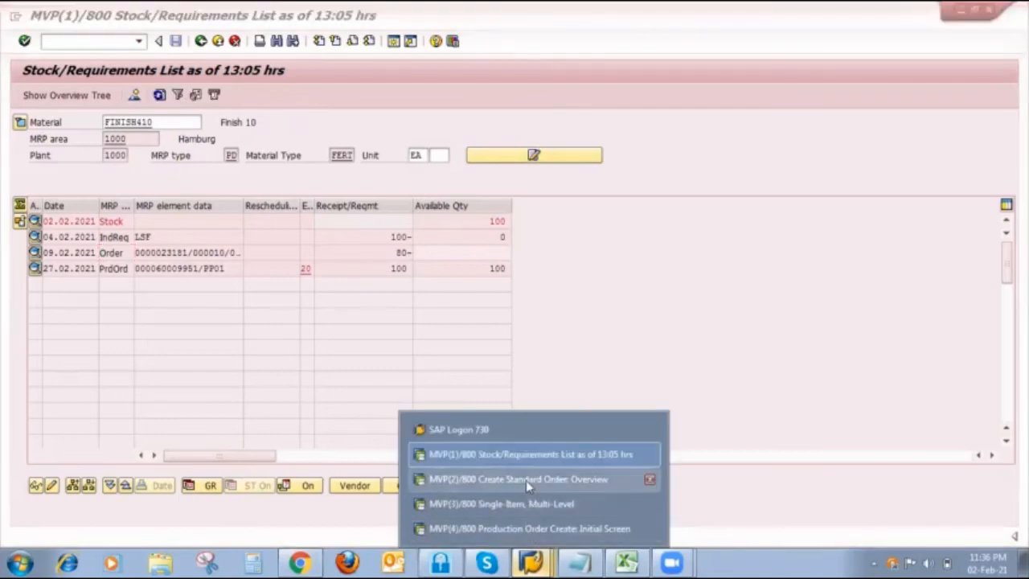
left_click(536, 528)
left_click(109, 45)
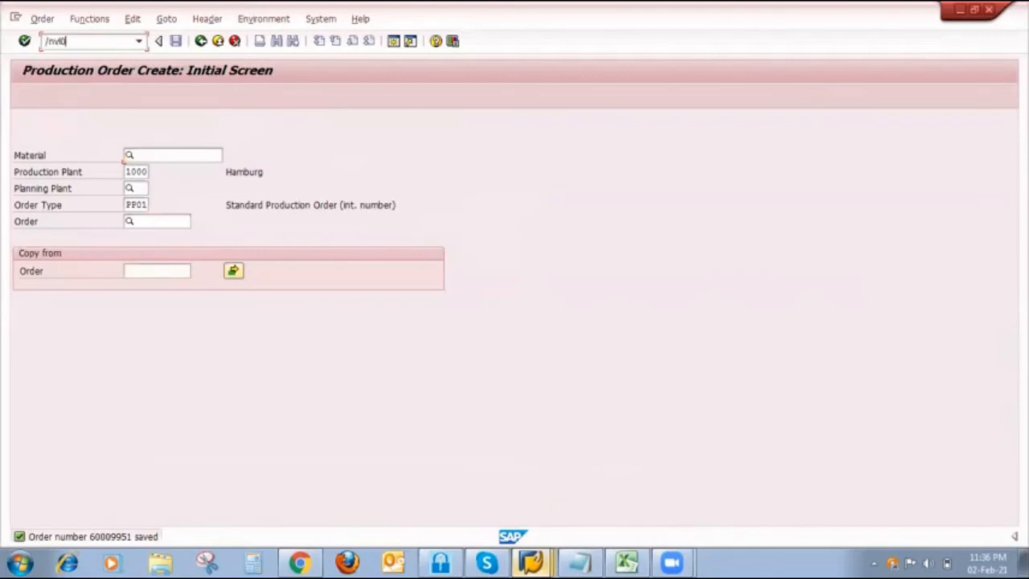
type("/nvl01n")
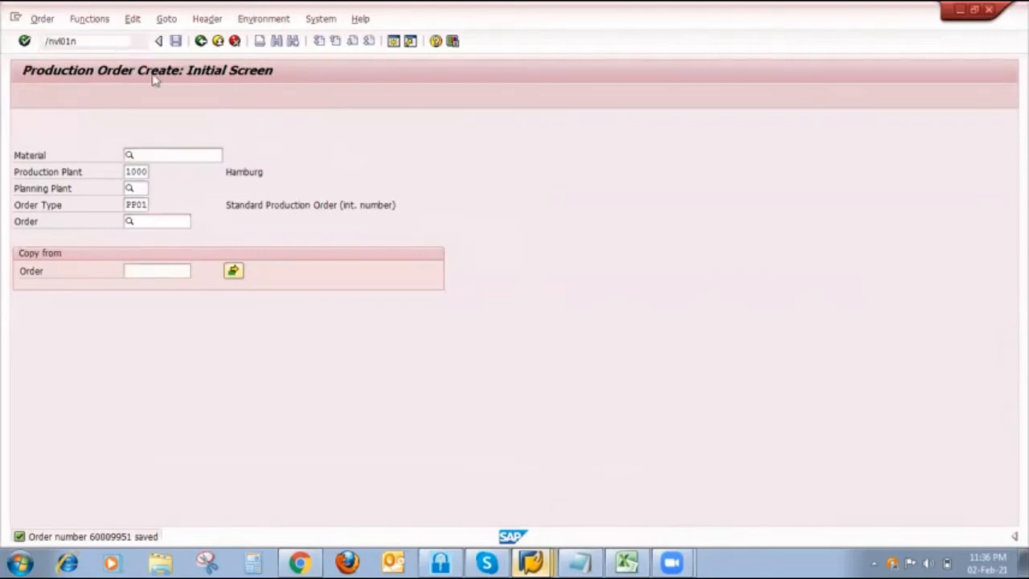
key("Return")
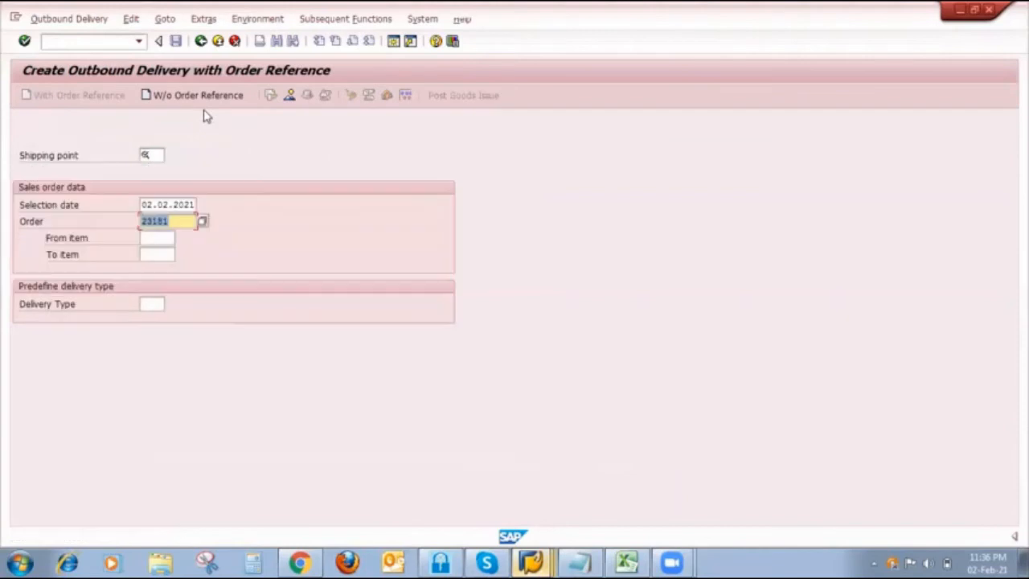
- Set shipping point 1000 and selection date 10.02.2021 for the FINISH410 sales order and proceed to the delivery overview
left_click(153, 155)
left_click(159, 171)
left_click(152, 205)
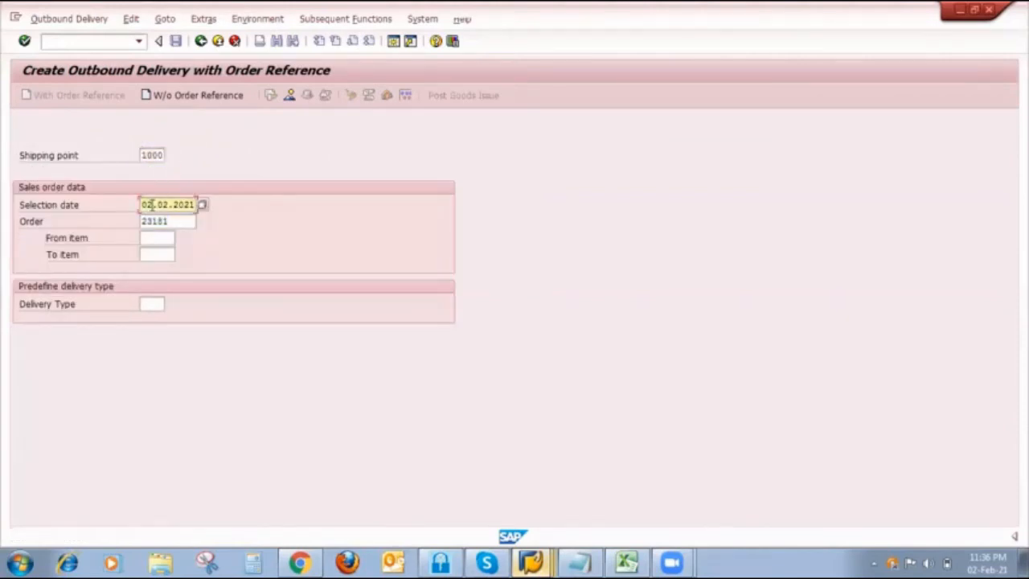
key("BackSpace")
key("BackSpace")
type("10")
key("Return")
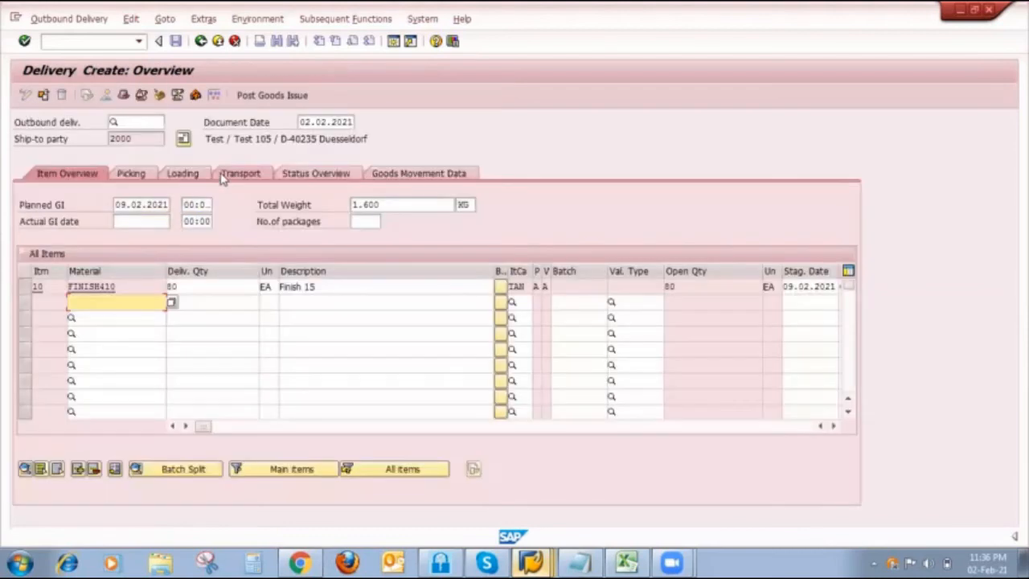
- Select the FINISH410 item, narrow the Description column, check the picking data and save the outbound delivery
left_click(26, 287)
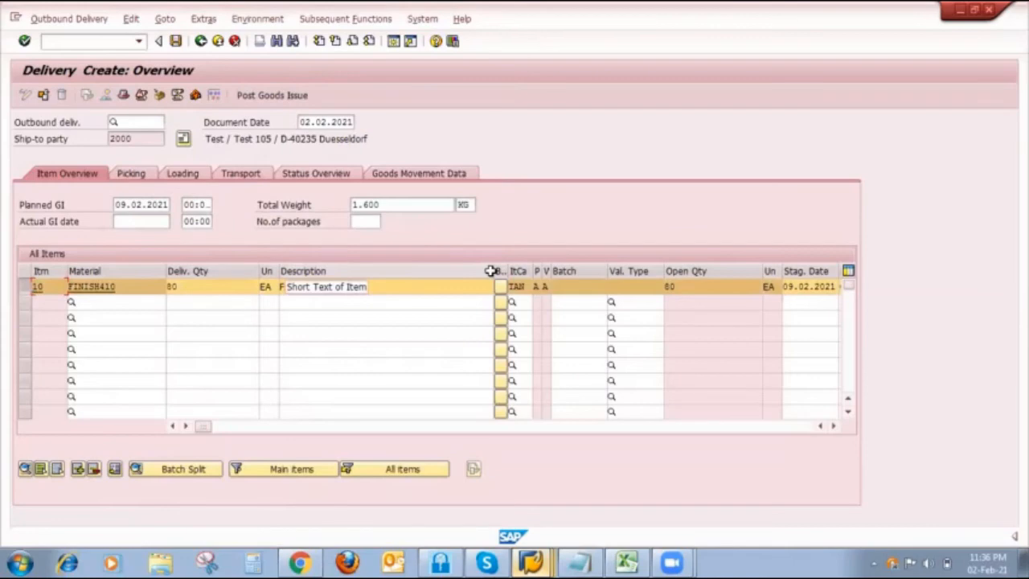
left_click_drag(490, 271, 356, 270)
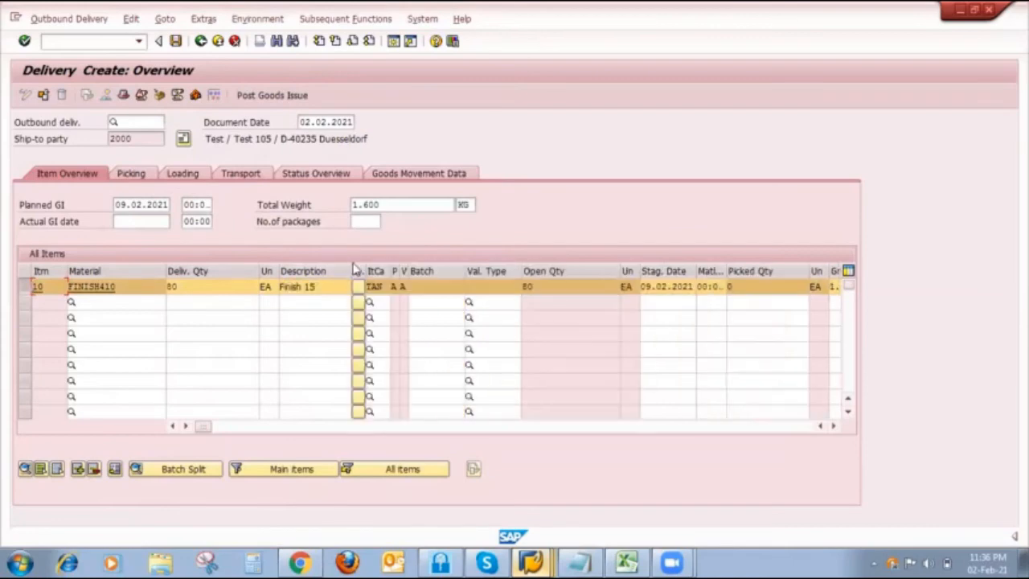
left_click(129, 175)
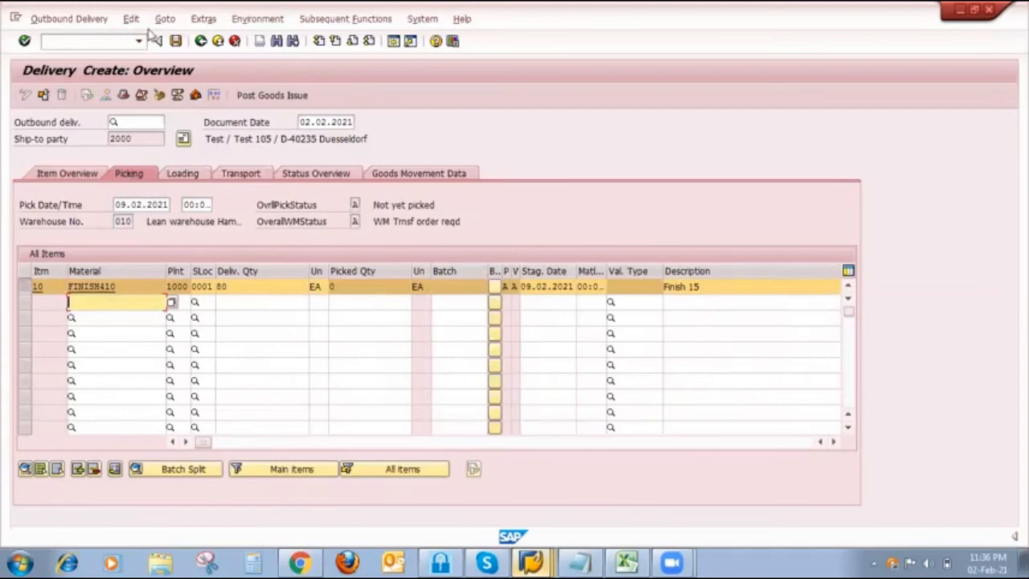
left_click(177, 41)
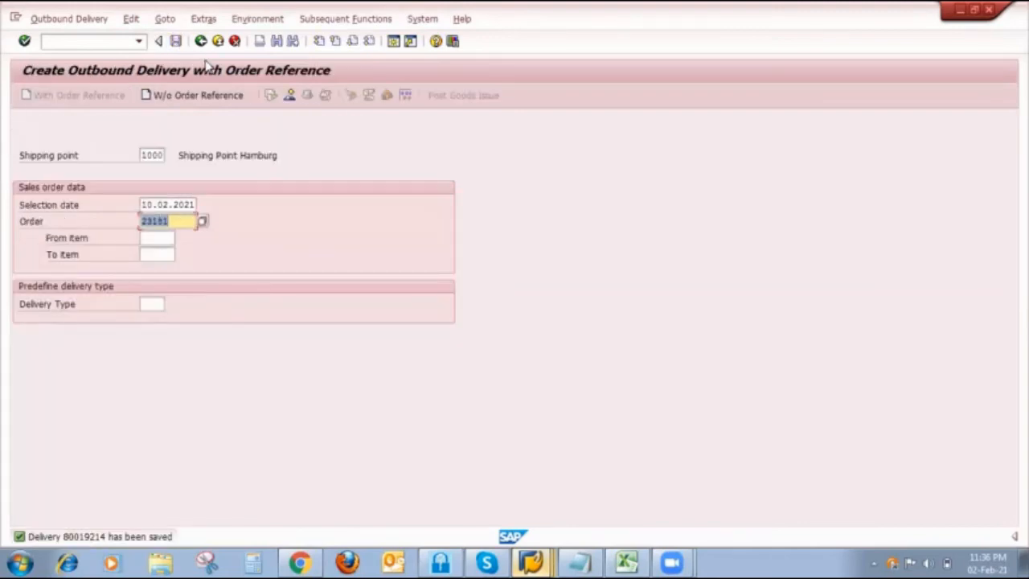
- Open the saved outbound delivery and check the picked quantity of the FINISH410 item
left_click(85, 22)
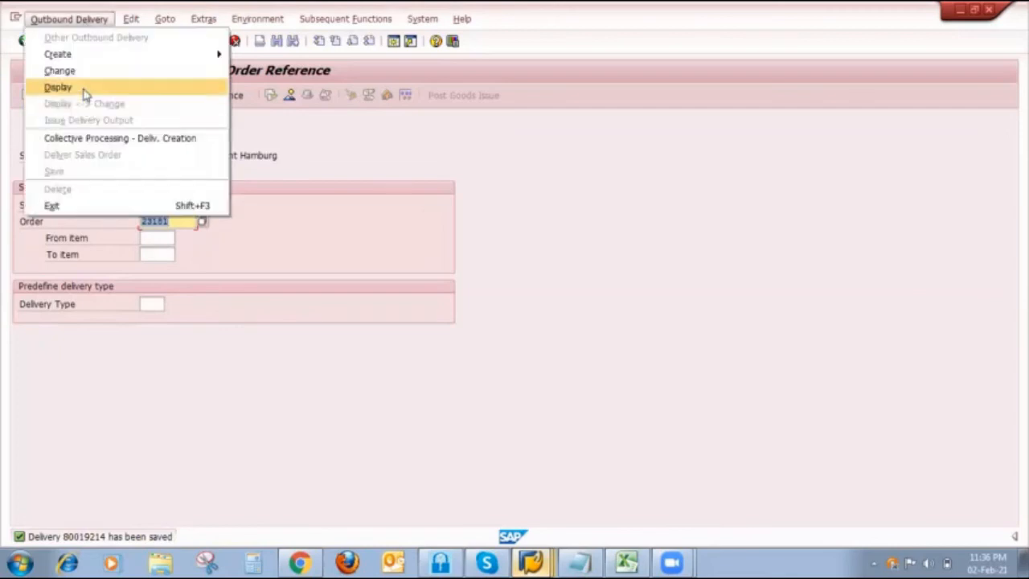
left_click(85, 88)
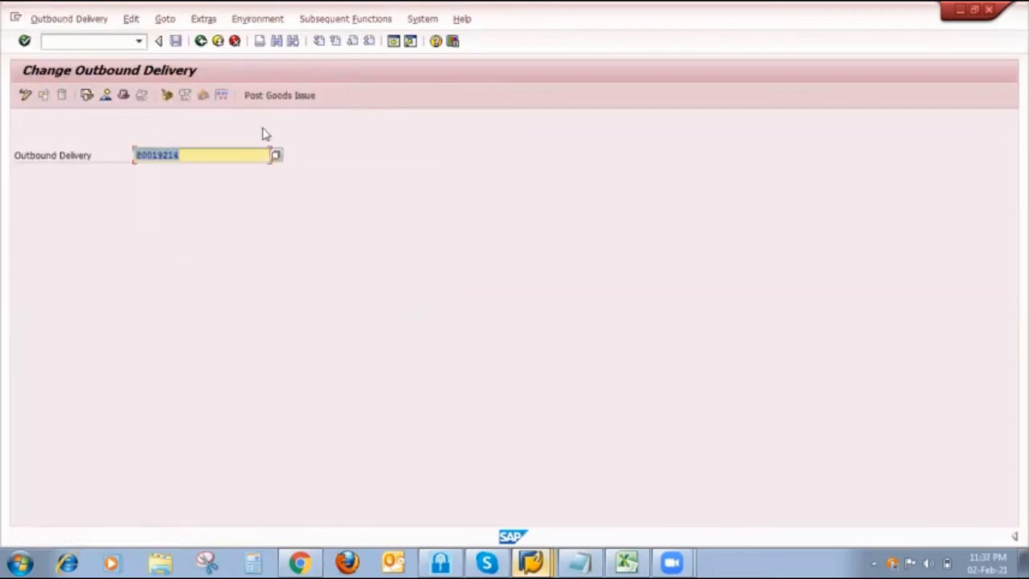
key("Return")
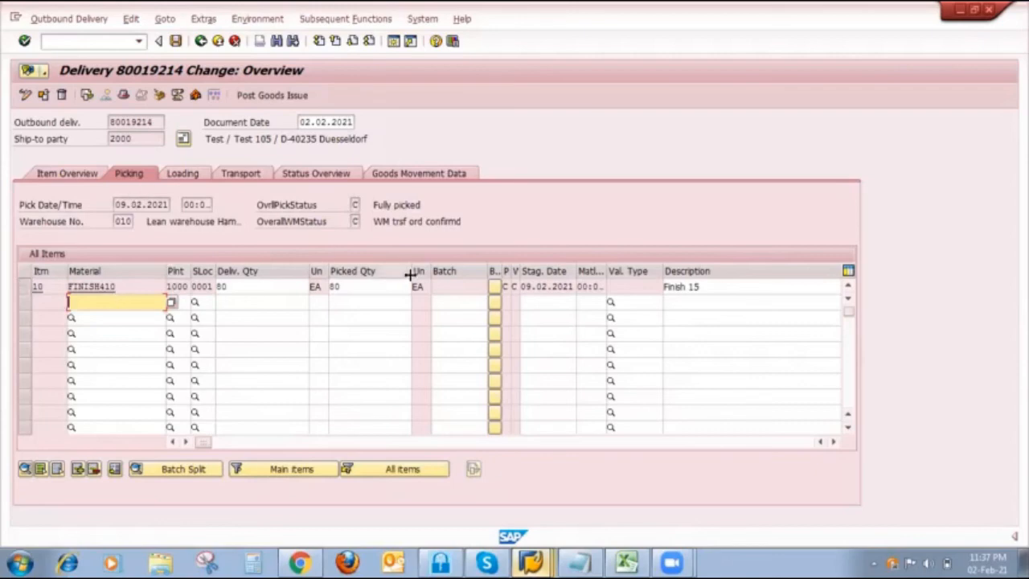
left_click(353, 283)
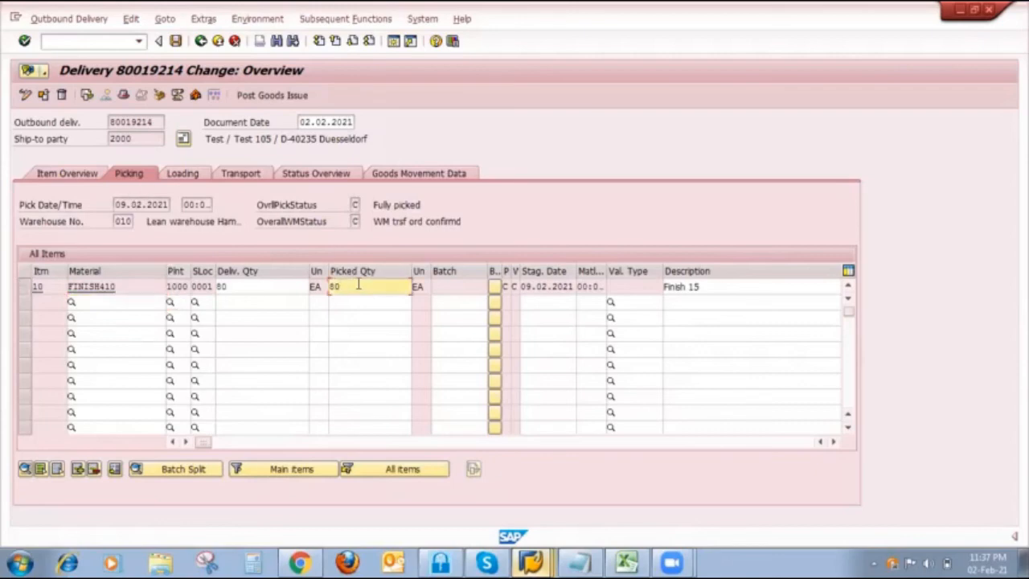
- Check FINISH410 in the Stock/Requirements List, return to the outbound delivery and post the goods issue for its item
left_click(530, 561)
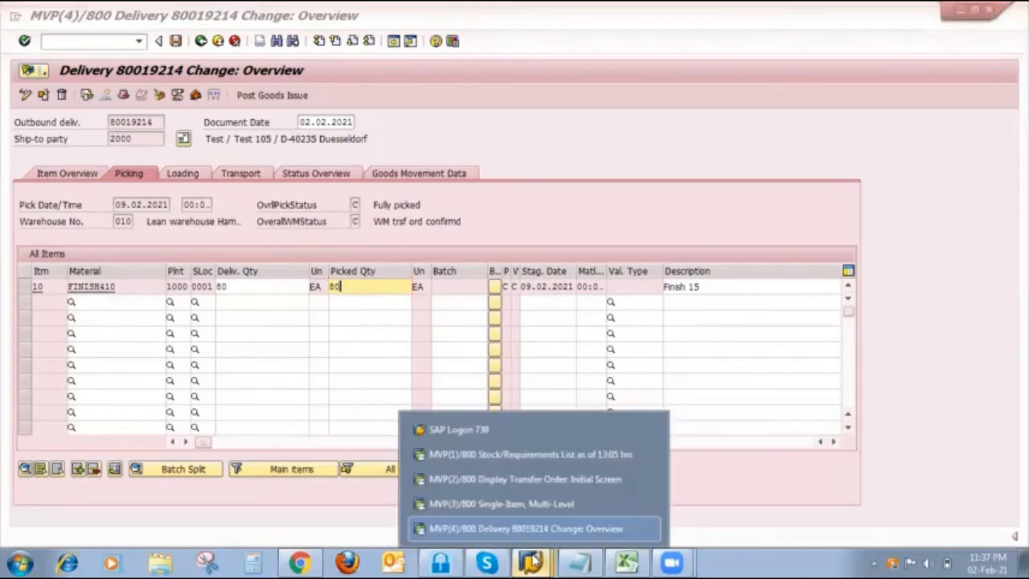
left_click(529, 454)
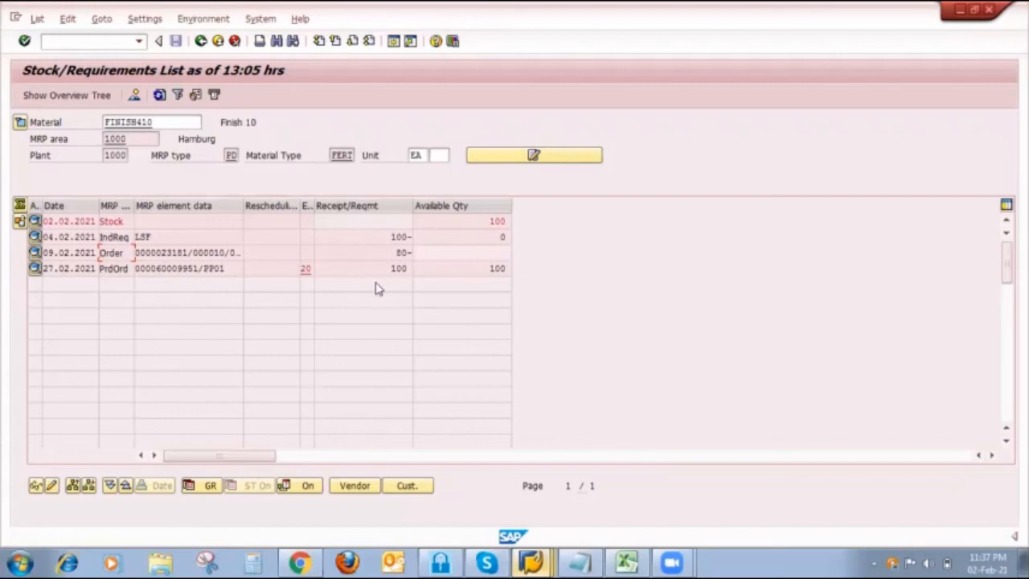
left_click(532, 561)
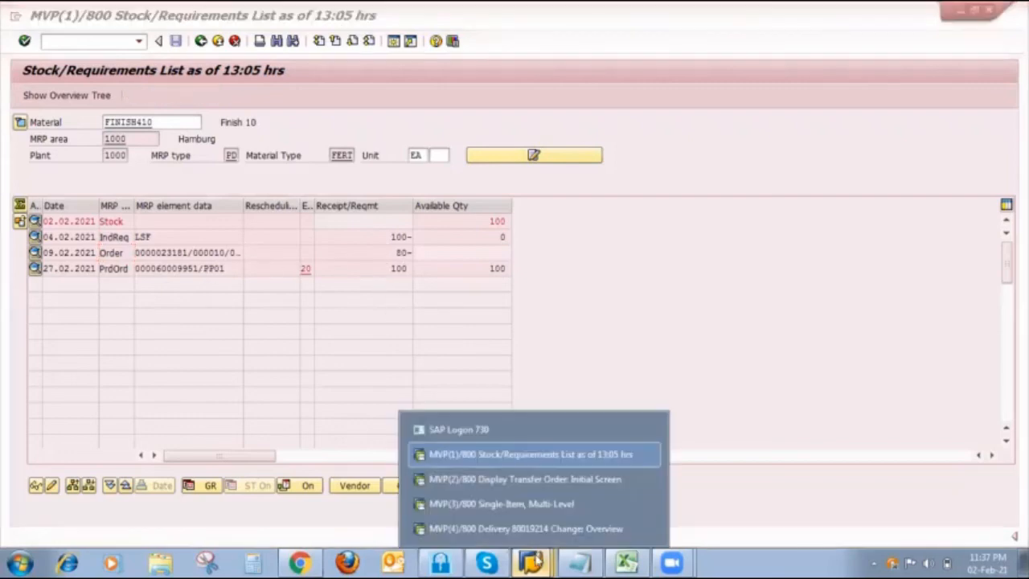
left_click(532, 528)
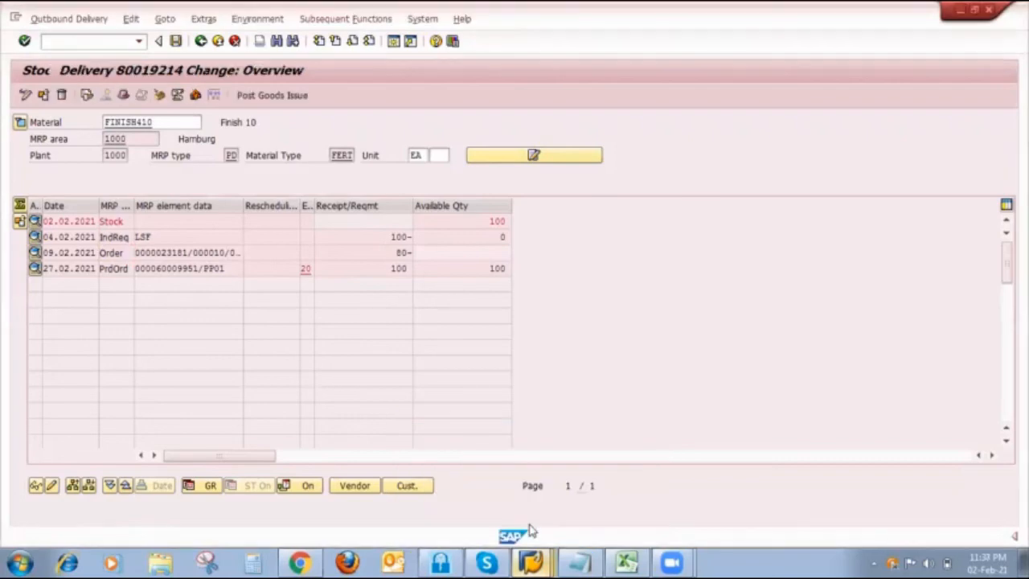
left_click(26, 288)
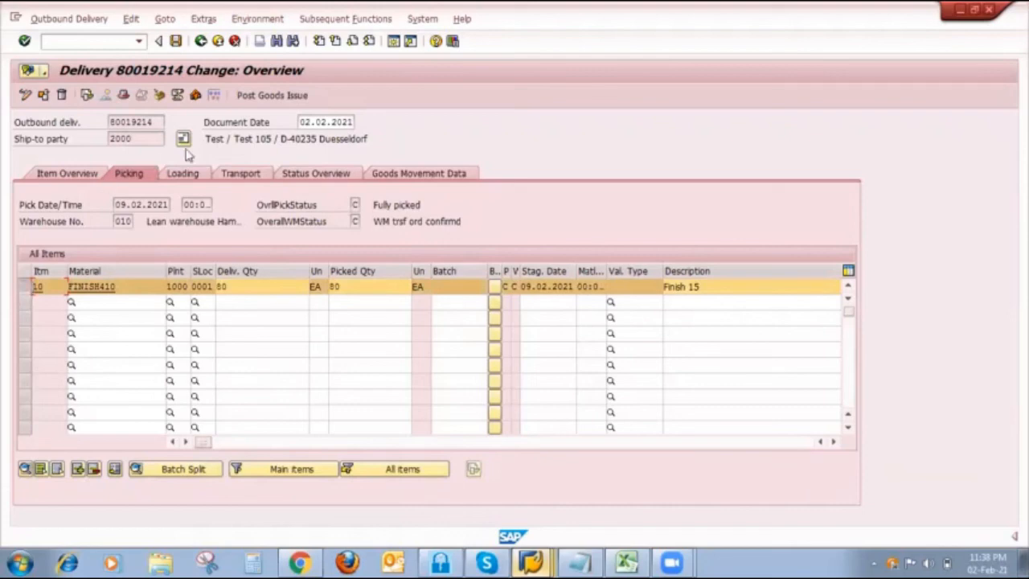
left_click(287, 99)
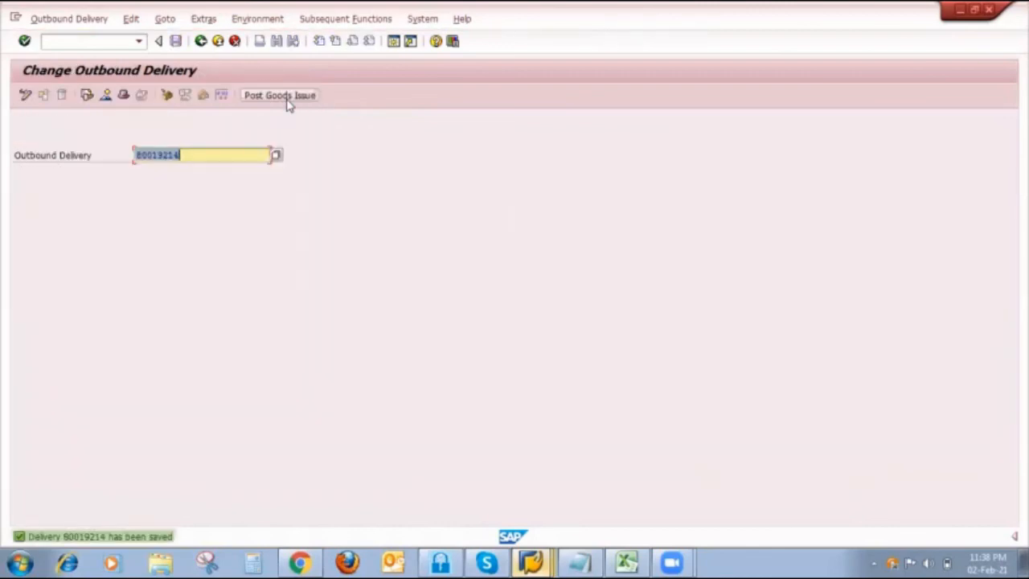
- Switch to the Stock/Requirements List session and refresh the list for FINISH410
left_click(530, 561)
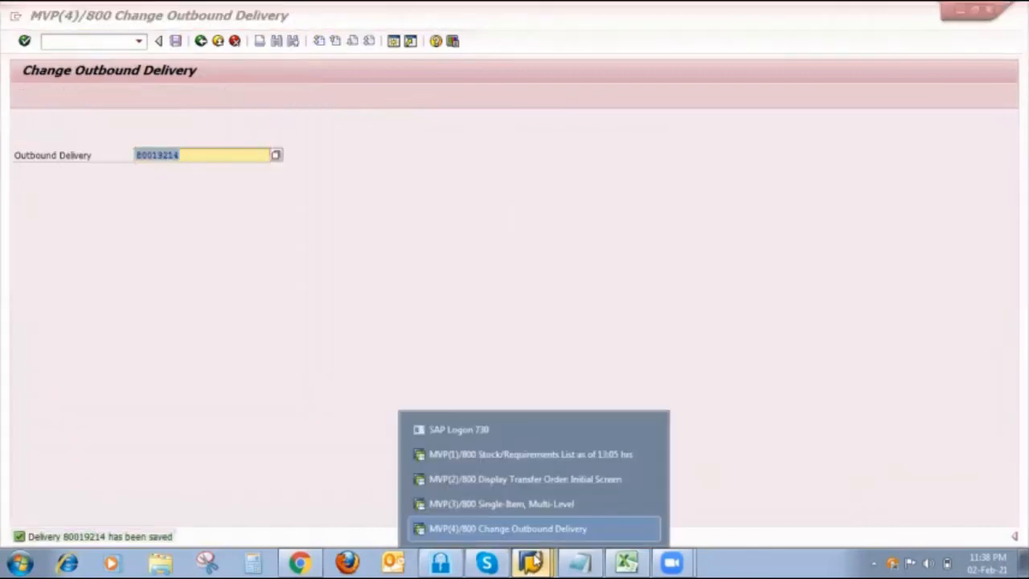
left_click(518, 458)
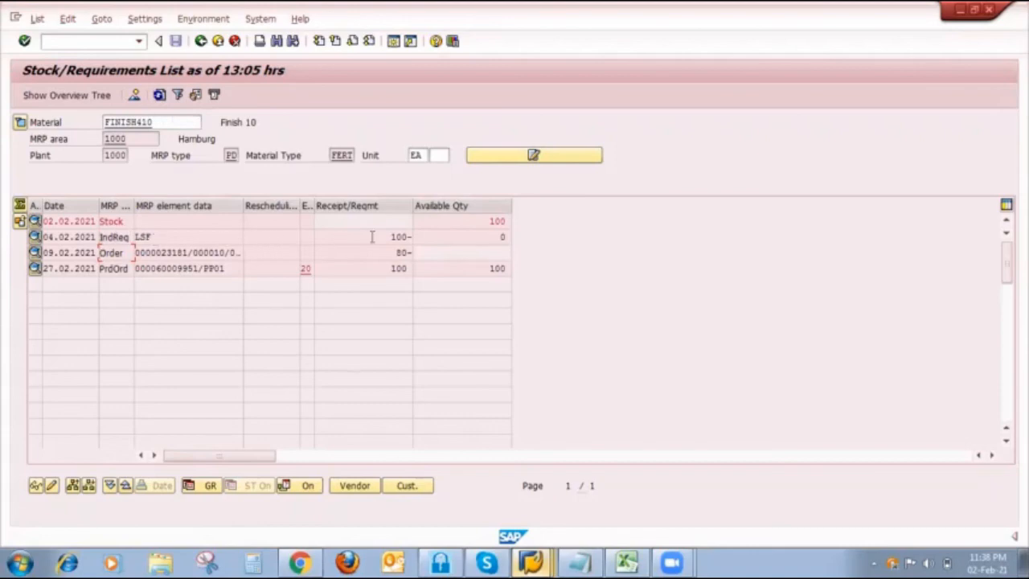
left_click(160, 95)
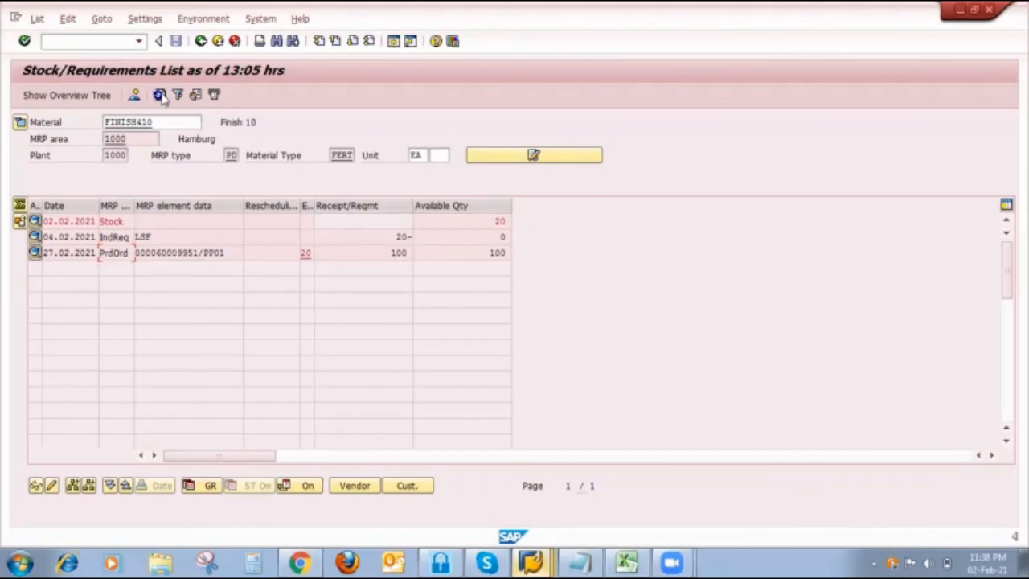
left_click(160, 95)
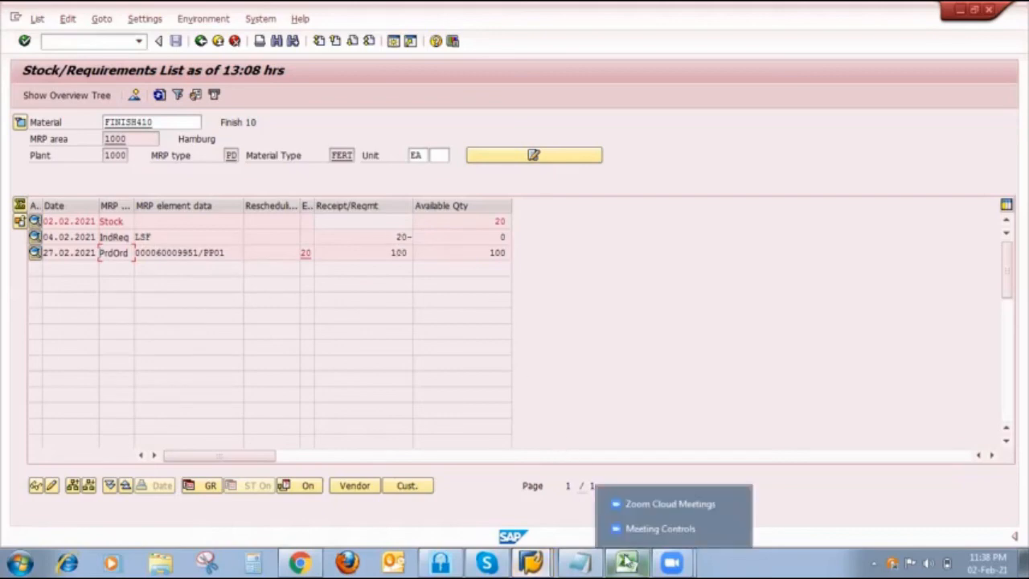
- Switch to Excel and compare the sale order and delivery values in column N of the Strategy 10 sheet
left_click(626, 562)
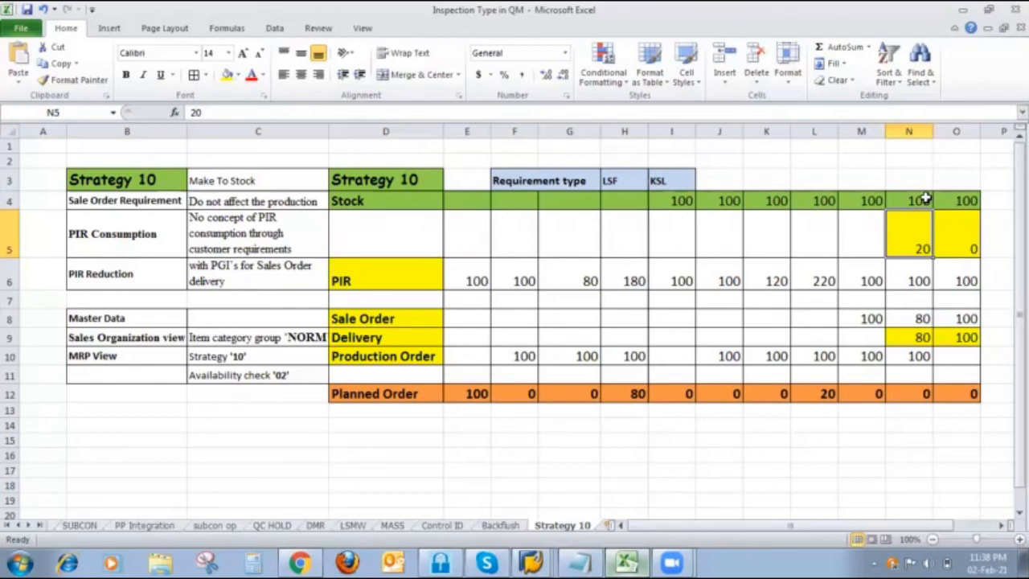
left_click(913, 315)
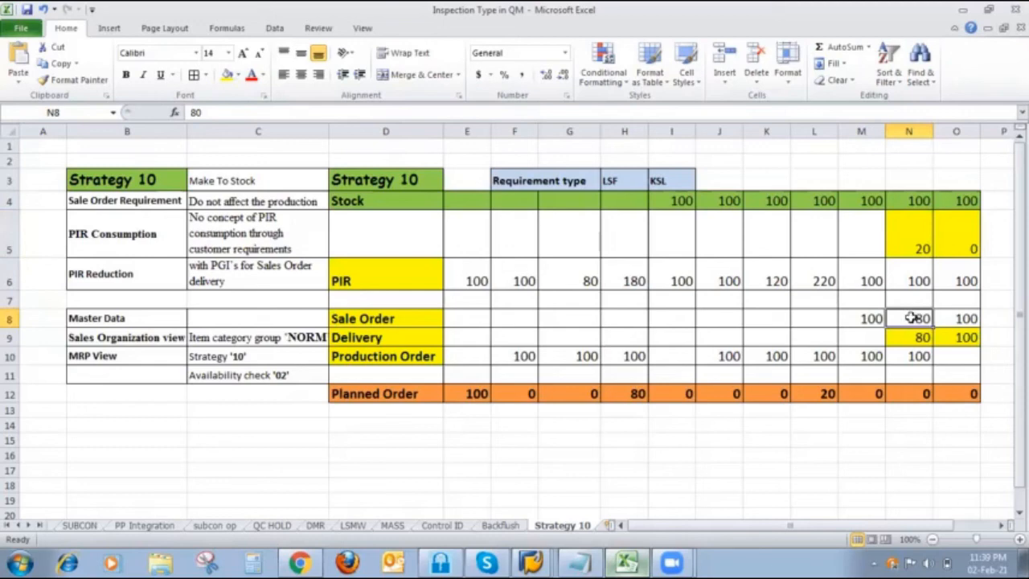
left_click(913, 337)
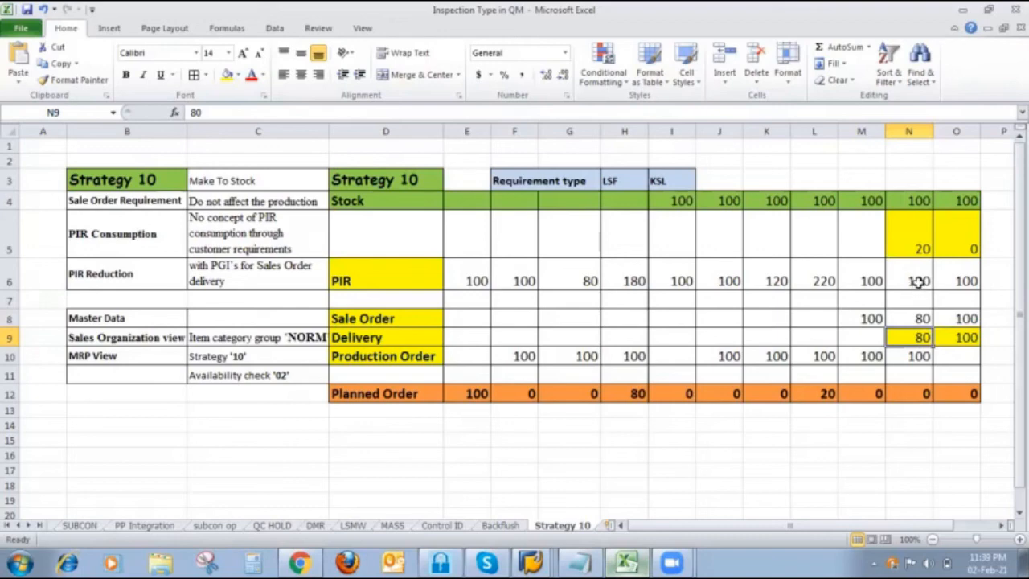
- Enter 20 in cell N7 below the PIR value, fill the cell yellow and save the workbook
left_click(915, 300)
type("20")
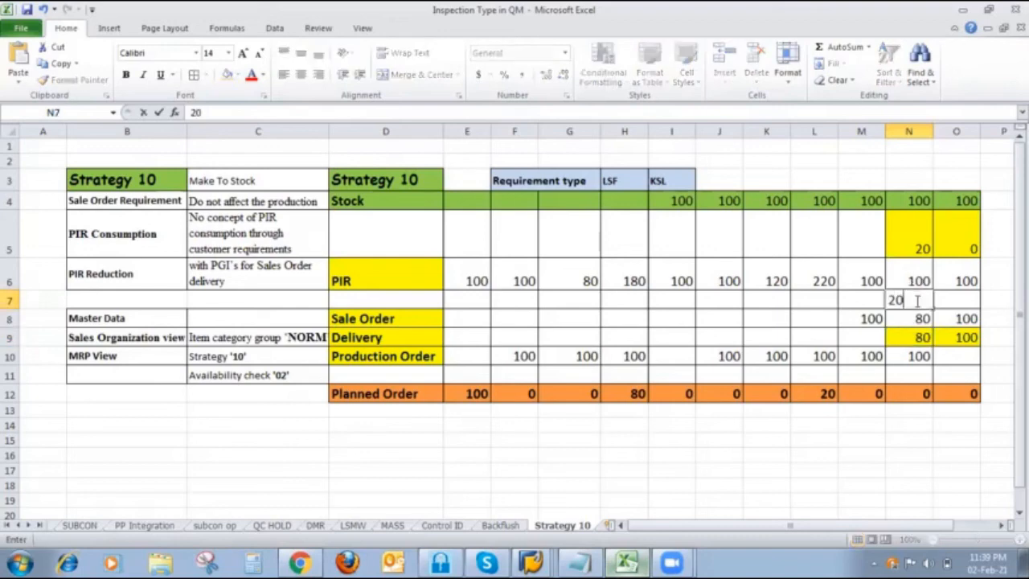
key("Return")
left_click(913, 305)
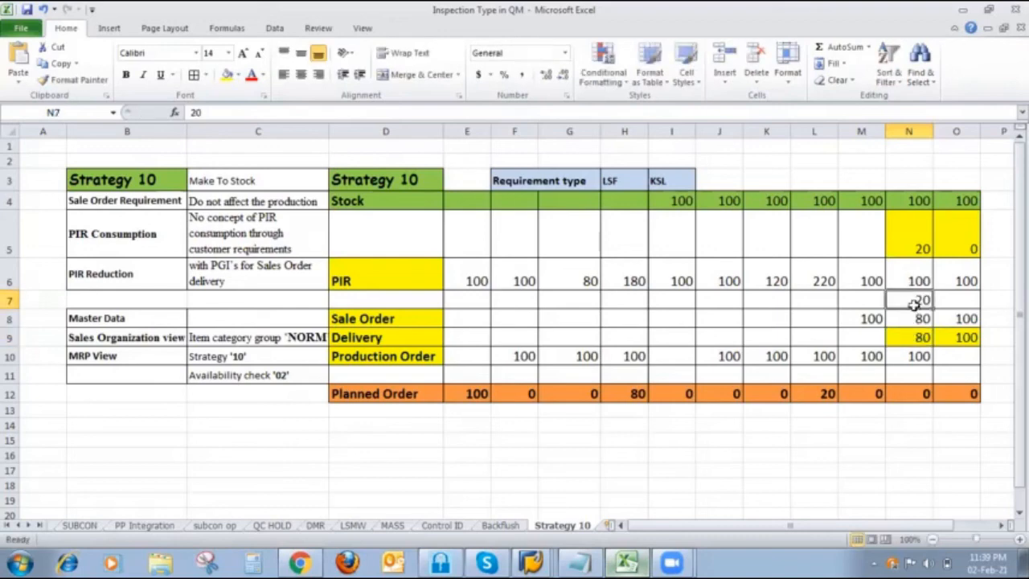
left_click(228, 74)
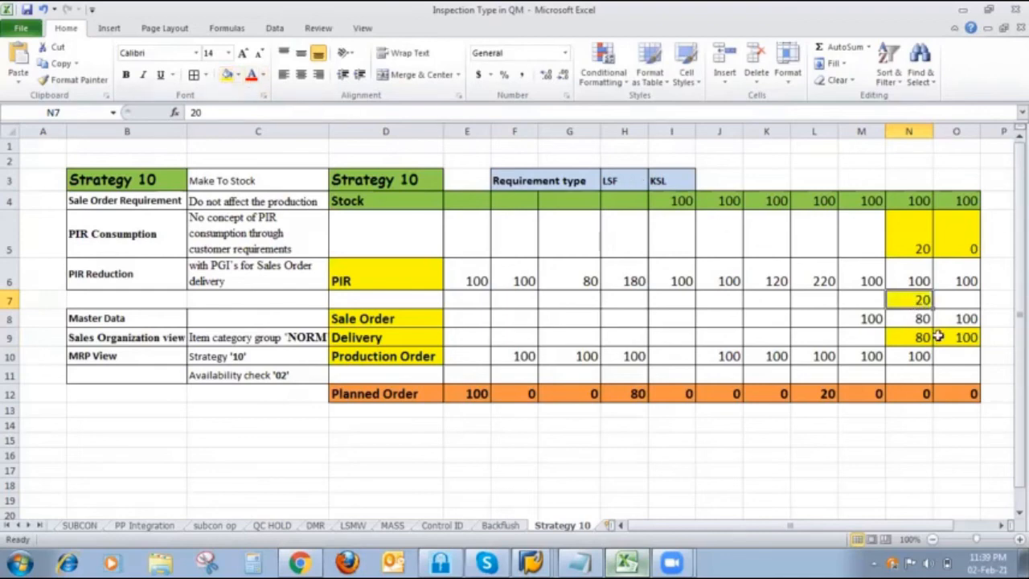
left_click(956, 338)
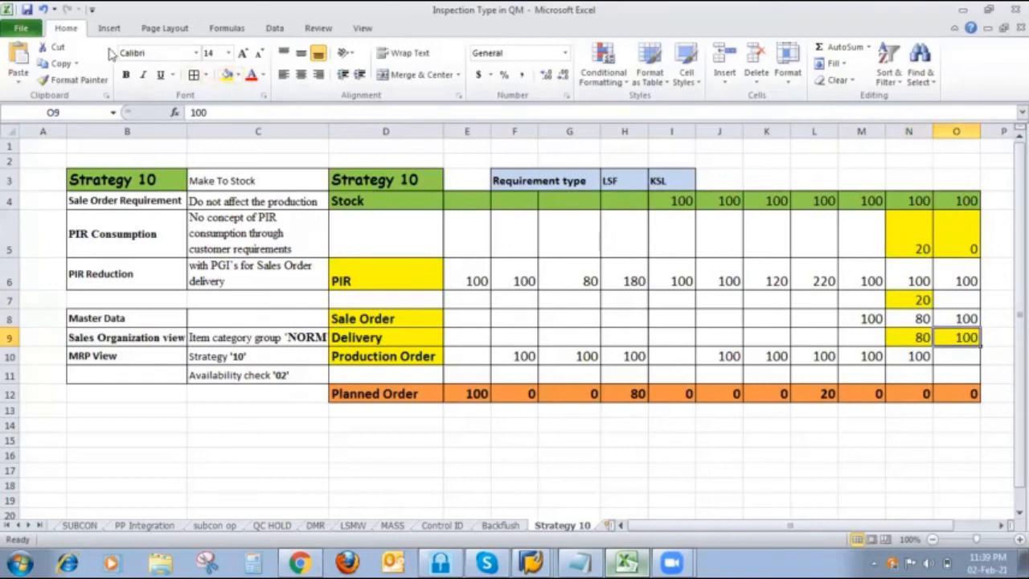
left_click(27, 10)
- Review column O's stock, PIR, sale order and remaining stock values for the full delivery scenario
left_click(965, 207)
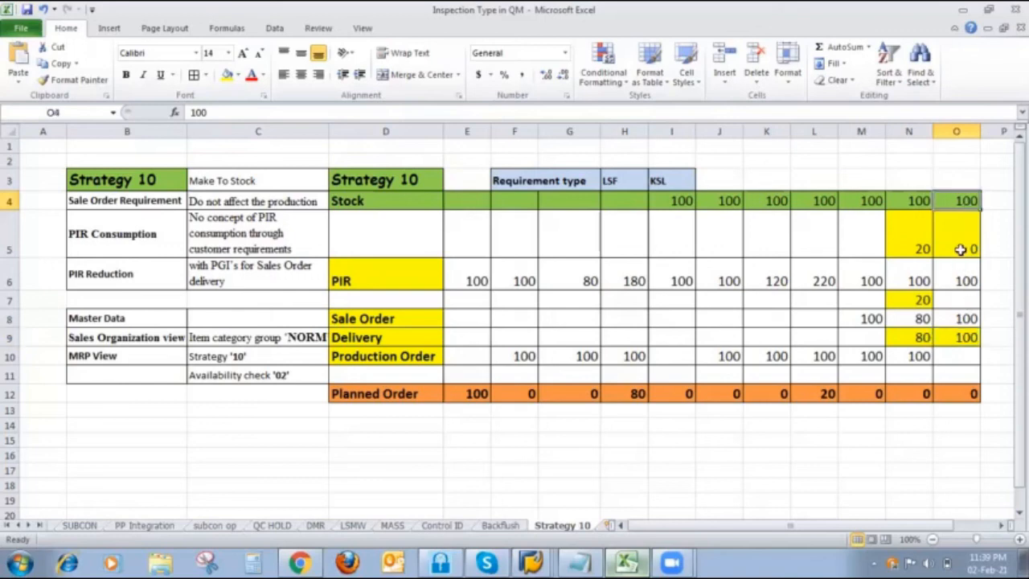
left_click(961, 282)
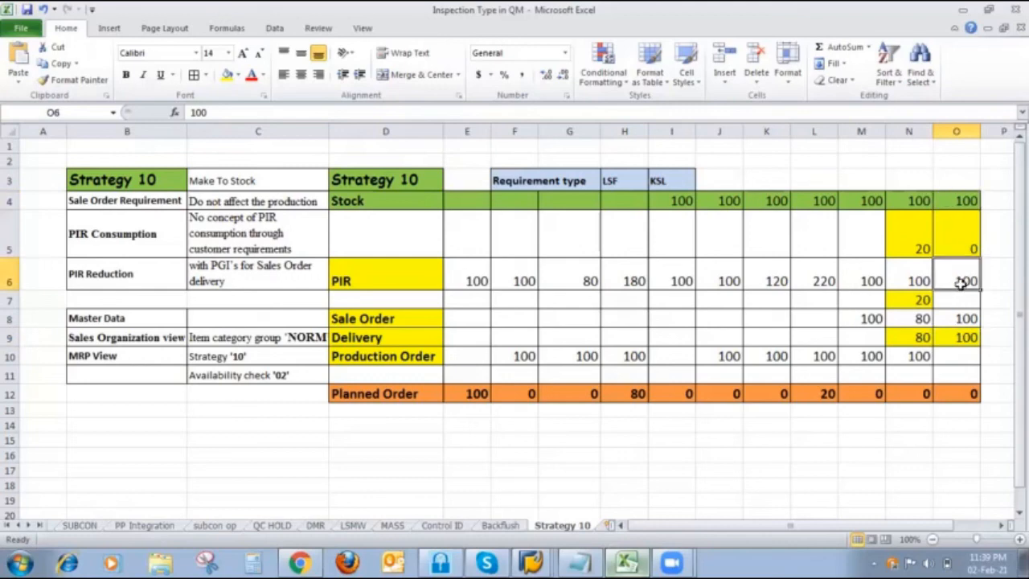
left_click(963, 318)
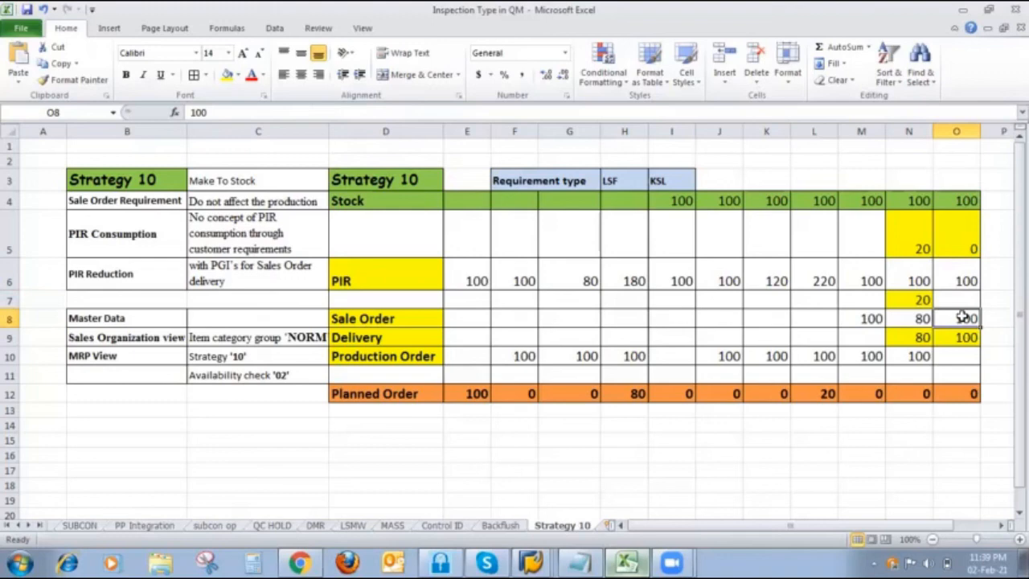
left_click(963, 227)
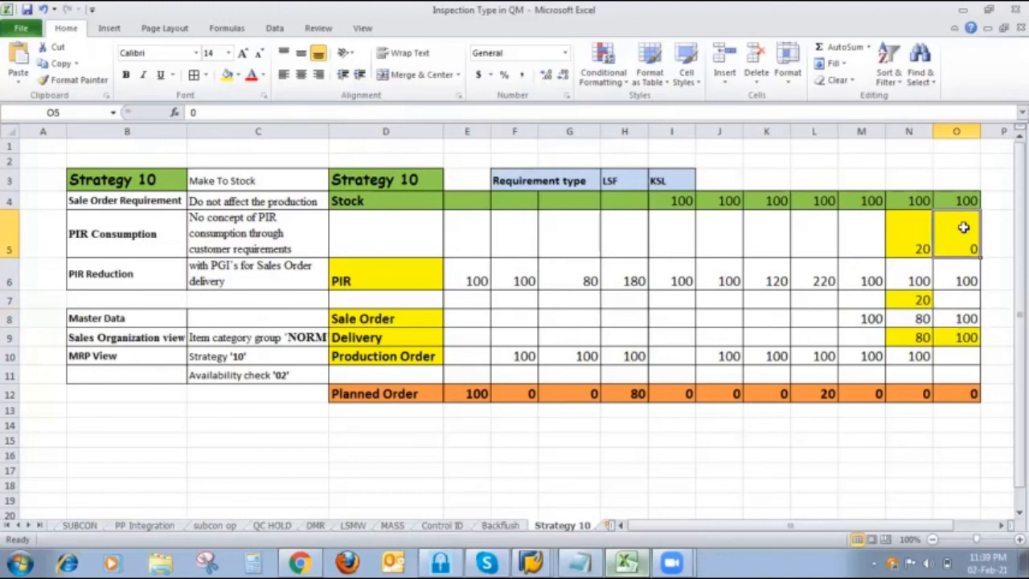
- Enter 0 in cell O7 below column O's PIR value and save the workbook
left_click(966, 298)
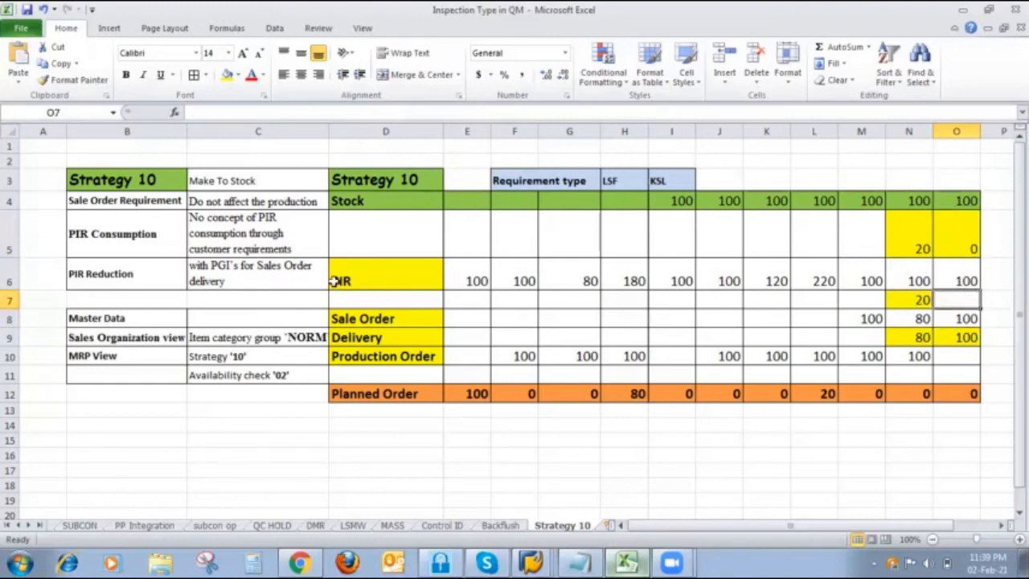
type("0")
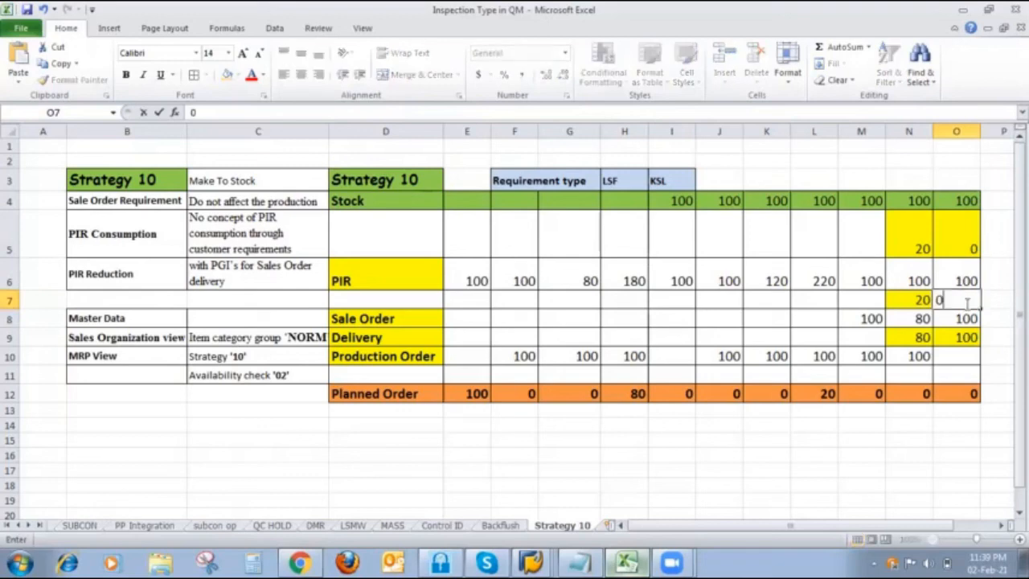
left_click(729, 279)
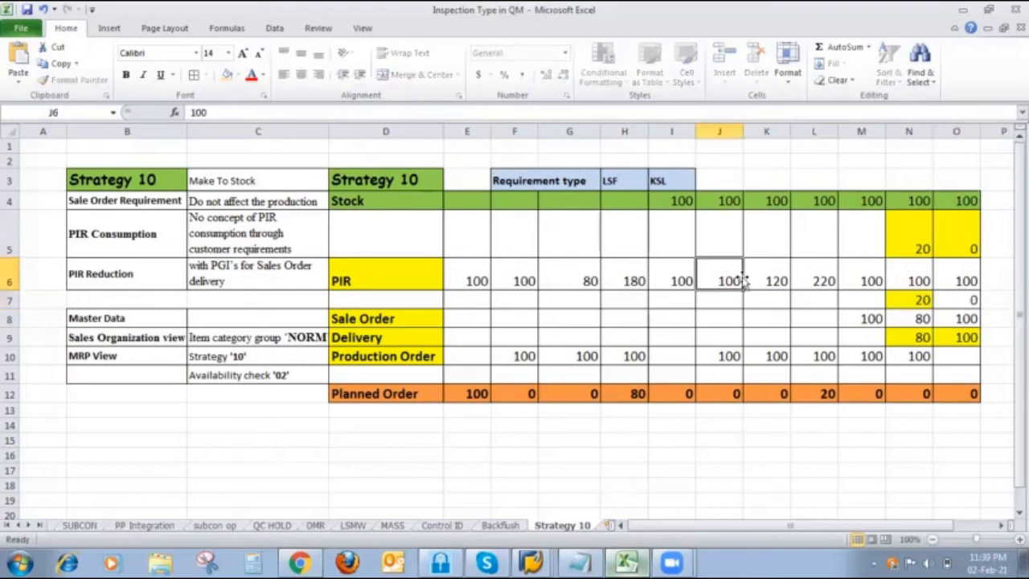
left_click(27, 11)
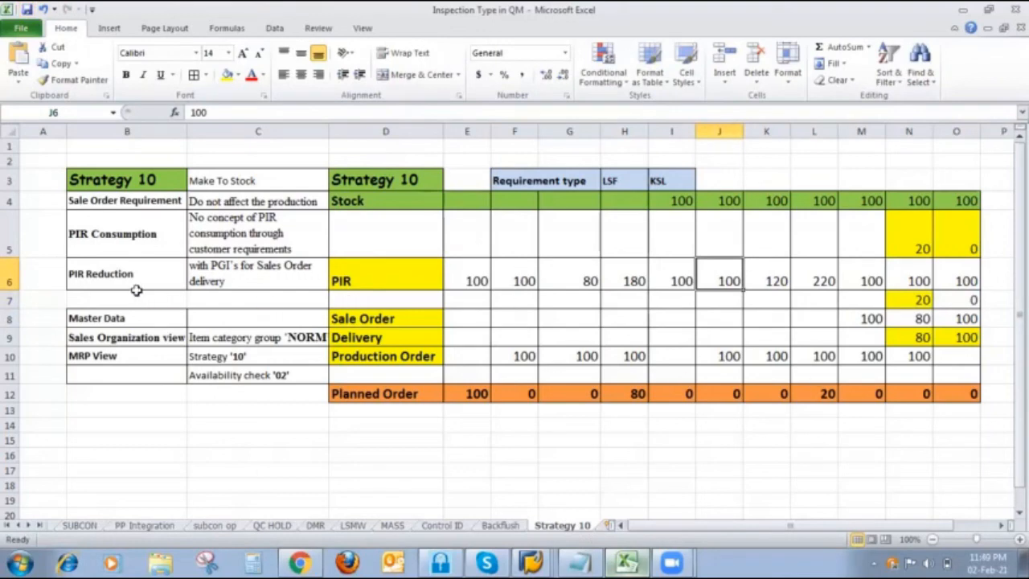
- Review the requirement types LSF and KSL in the strategy table's header row
left_click(612, 184)
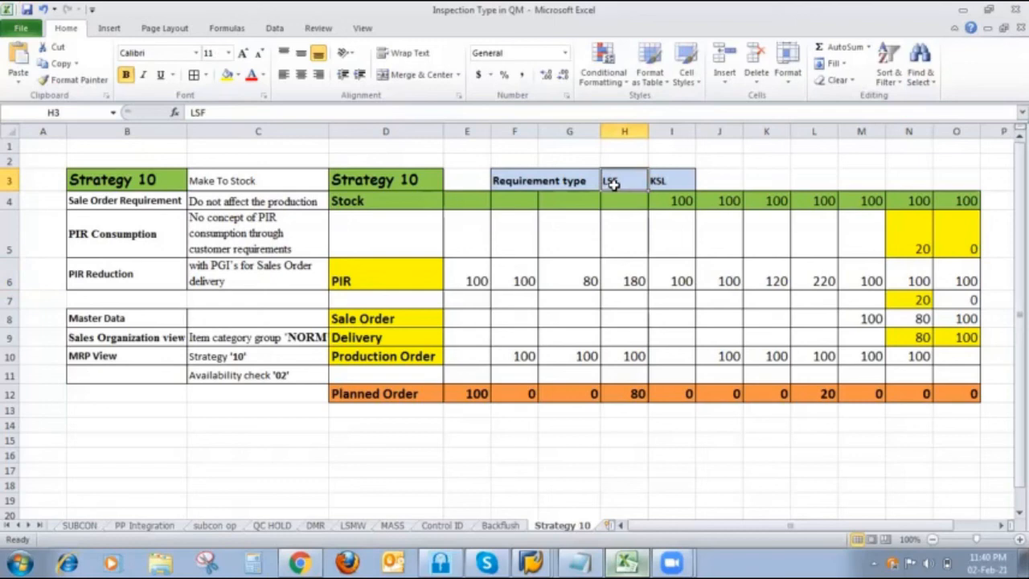
left_click(682, 181)
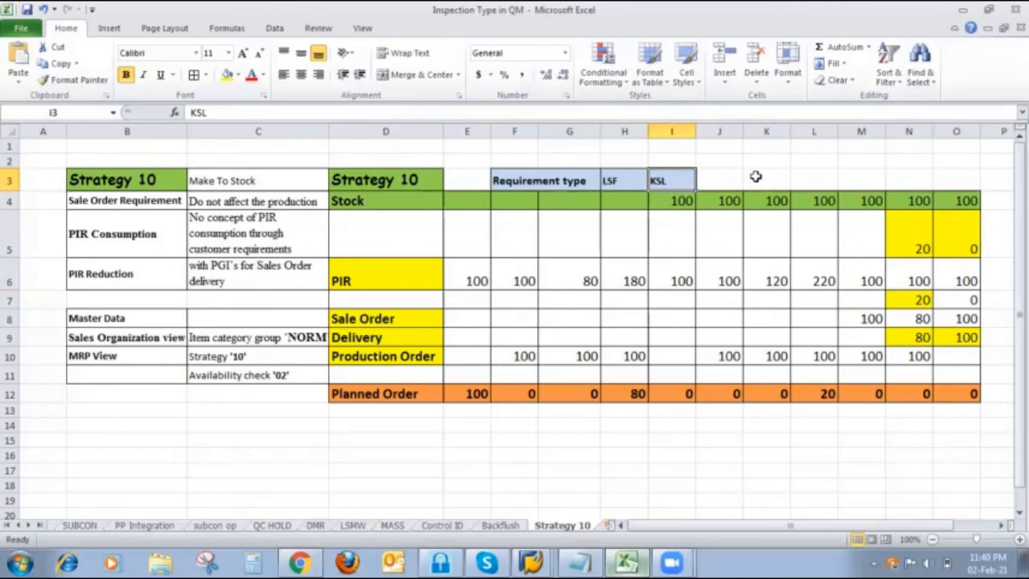